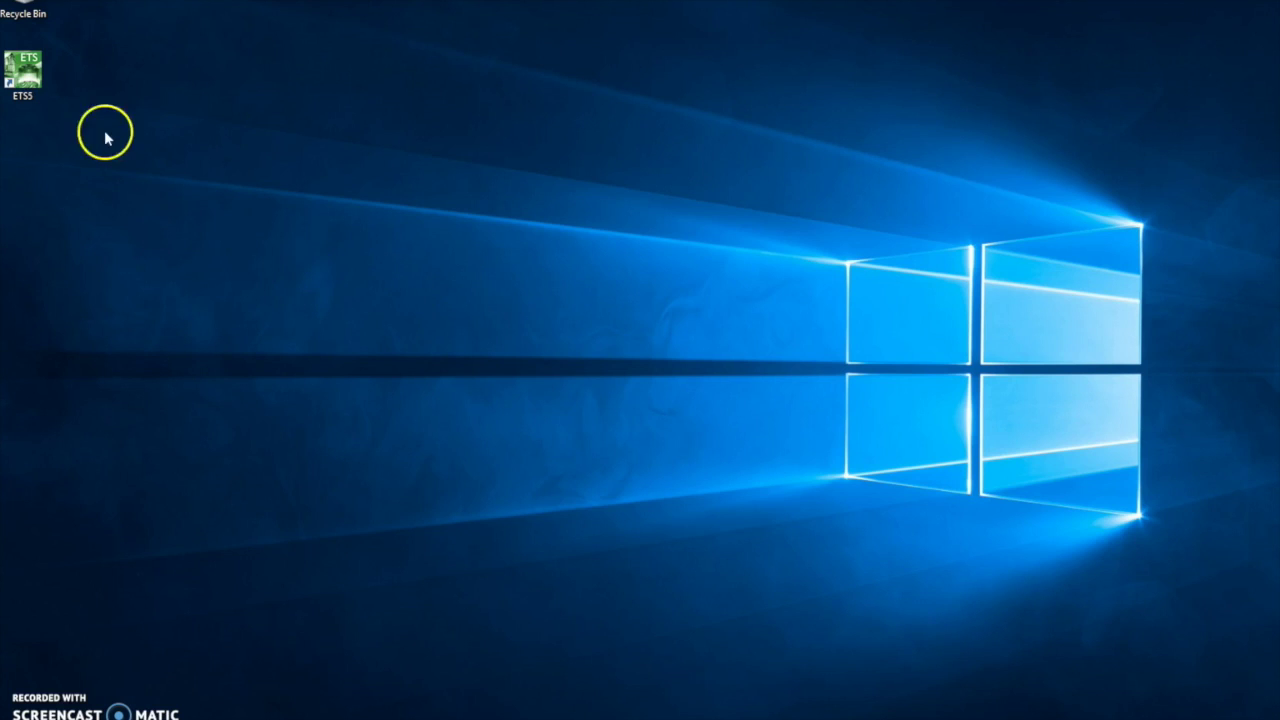
Launch ETS5 and create a new project named "lightswitch1"
{"action": "double_click", "coordinate": [30, 66]}
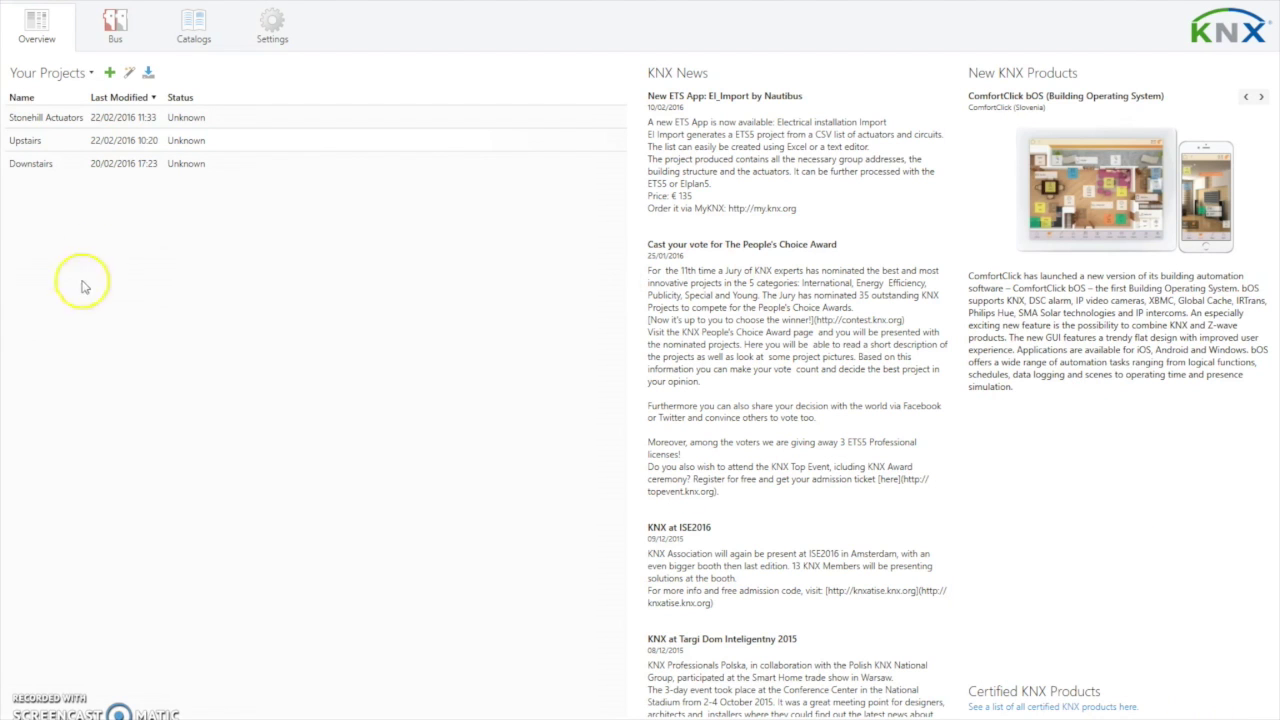
{"action": "left_click", "coordinate": [110, 73]}
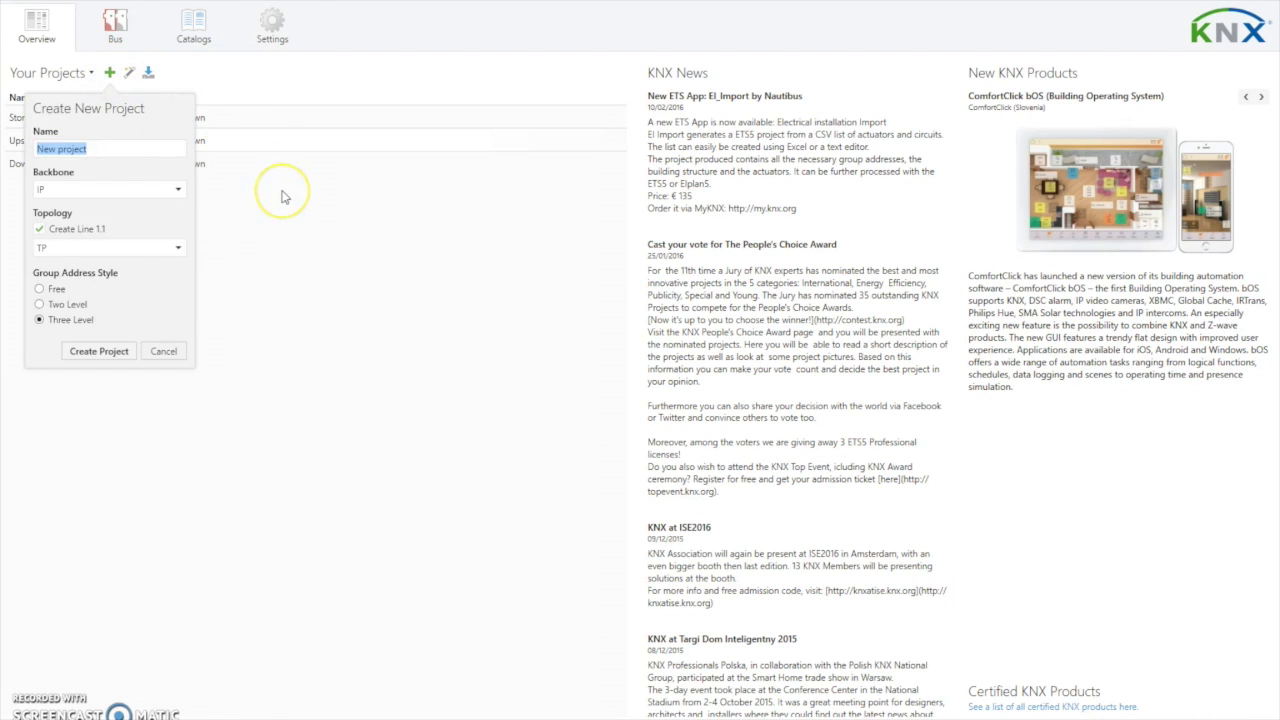
{"action": "type", "text": "lightswi"}
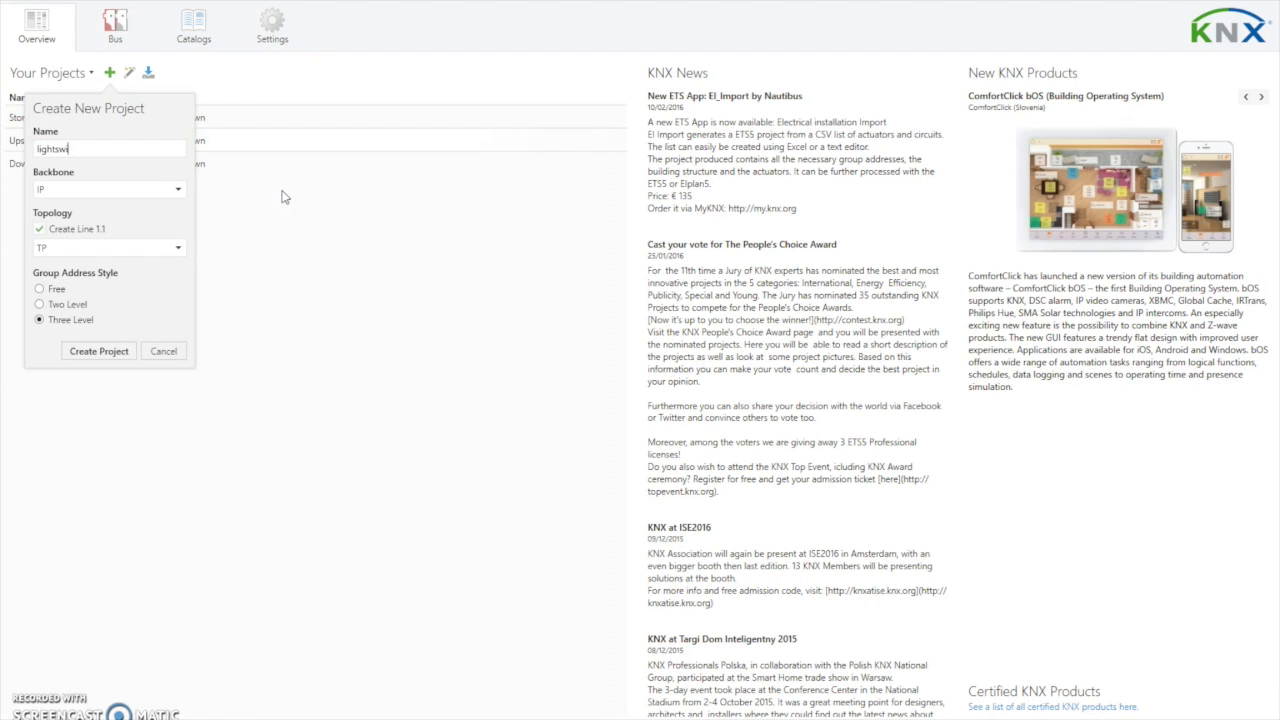
{"action": "type", "text": "tch1"}
{"action": "left_click", "coordinate": [99, 351]}
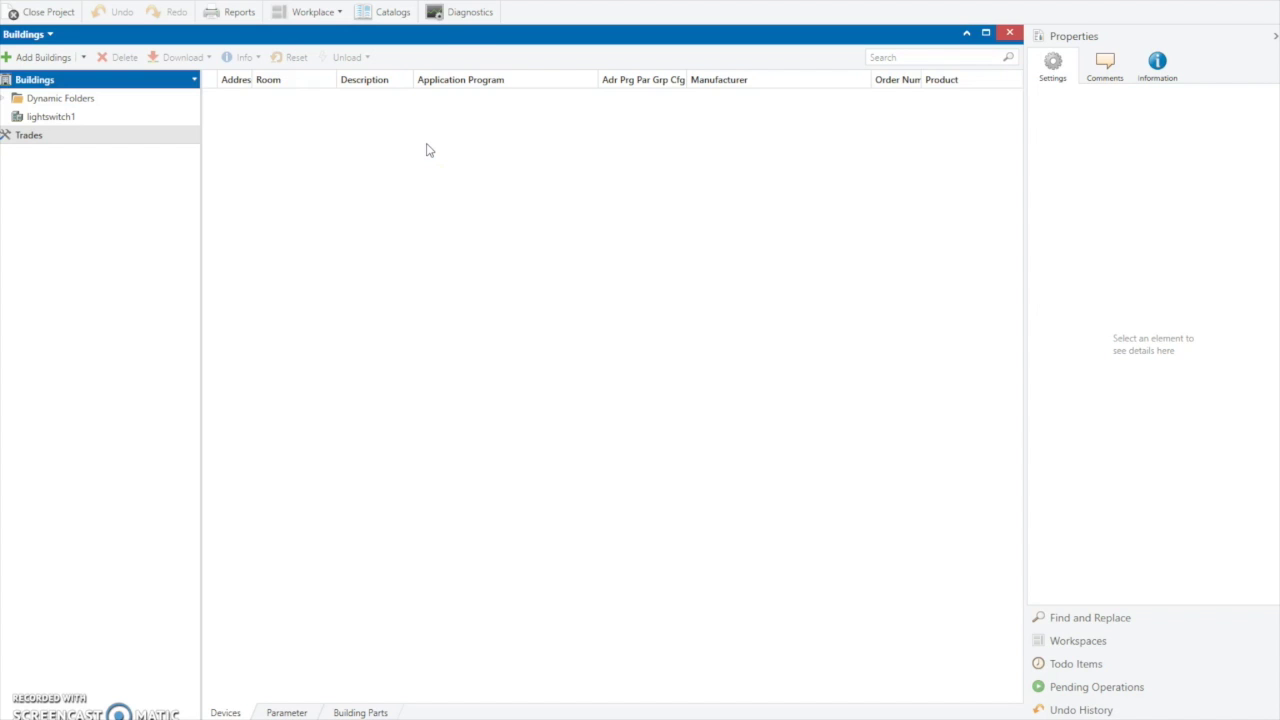
Run a Diagnostics search for devices in programming mode on the bus, and stop it
{"action": "left_click", "coordinate": [451, 17]}
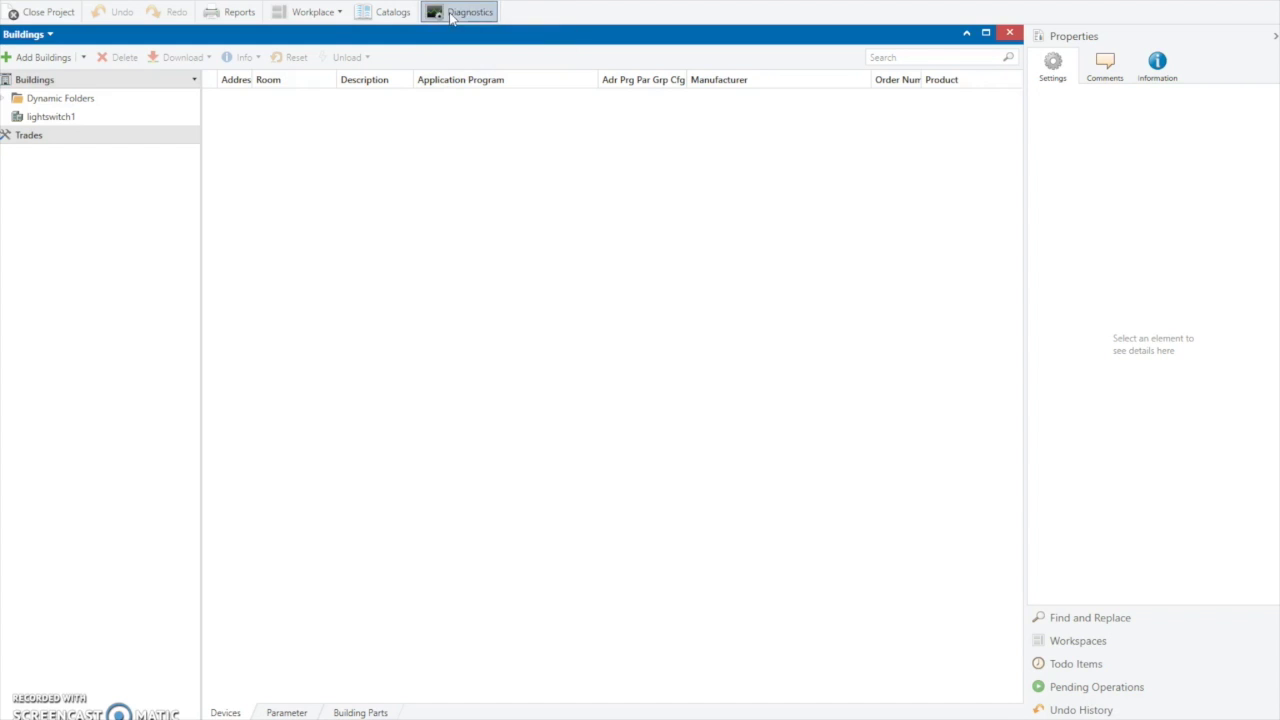
{"action": "left_click_drag", "start_coordinate": [220, 390], "coordinate": [220, 166]}
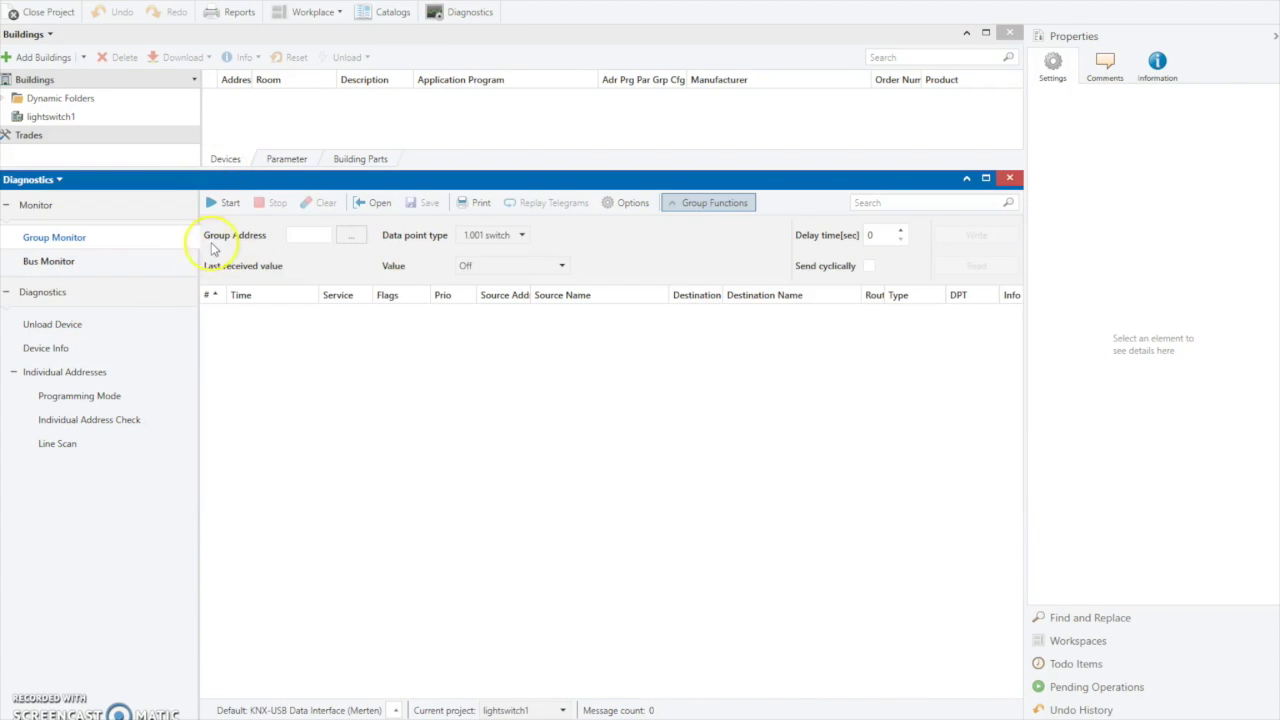
{"action": "left_click", "coordinate": [88, 398]}
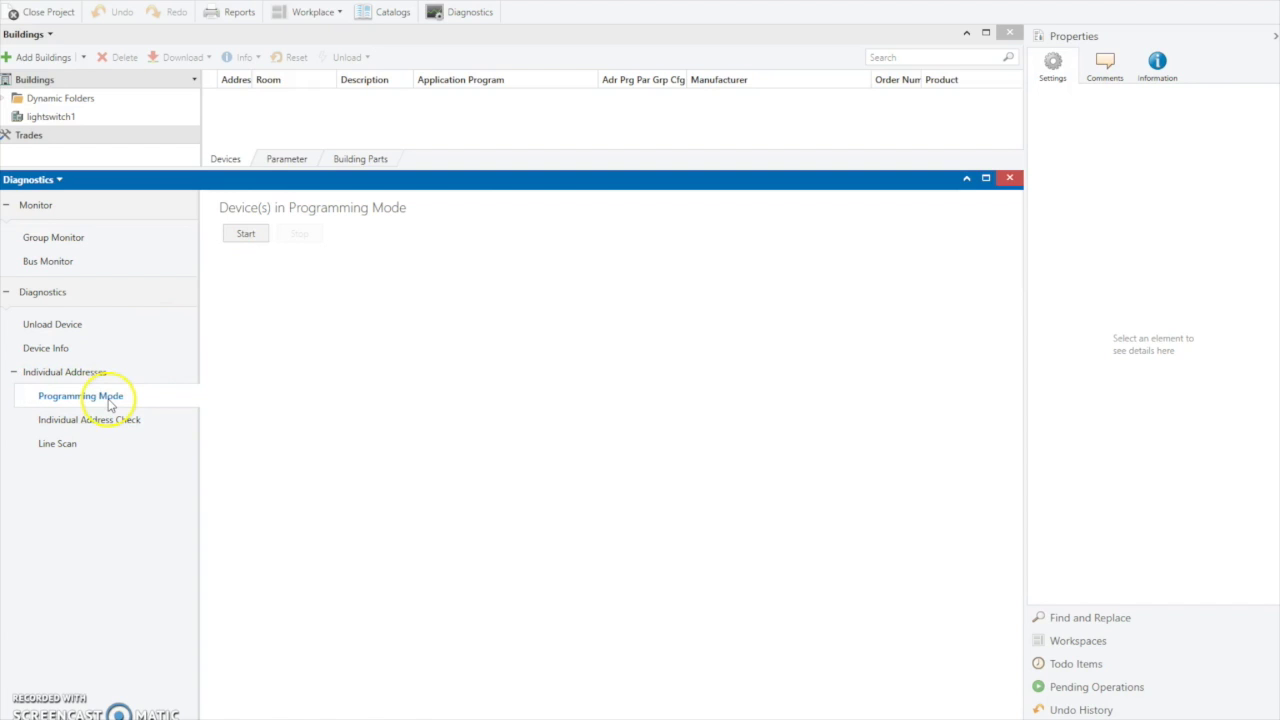
{"action": "left_click", "coordinate": [248, 235]}
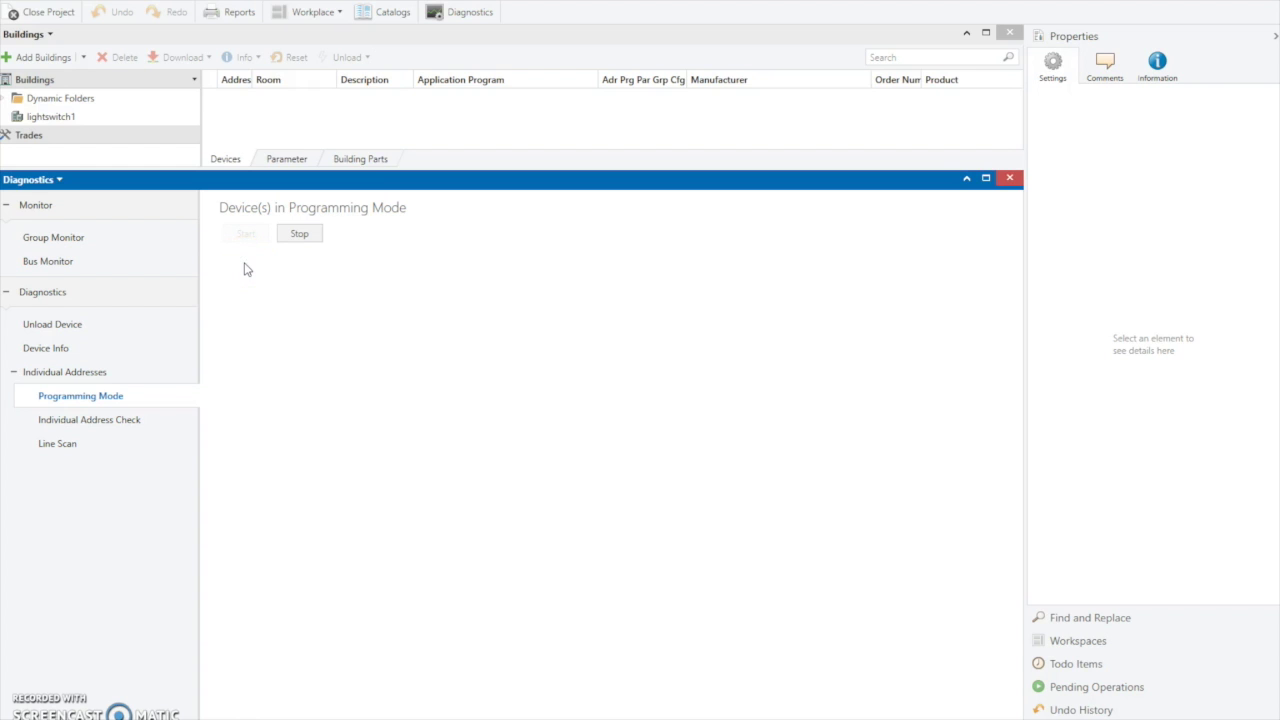
{"action": "left_click", "coordinate": [309, 233]}
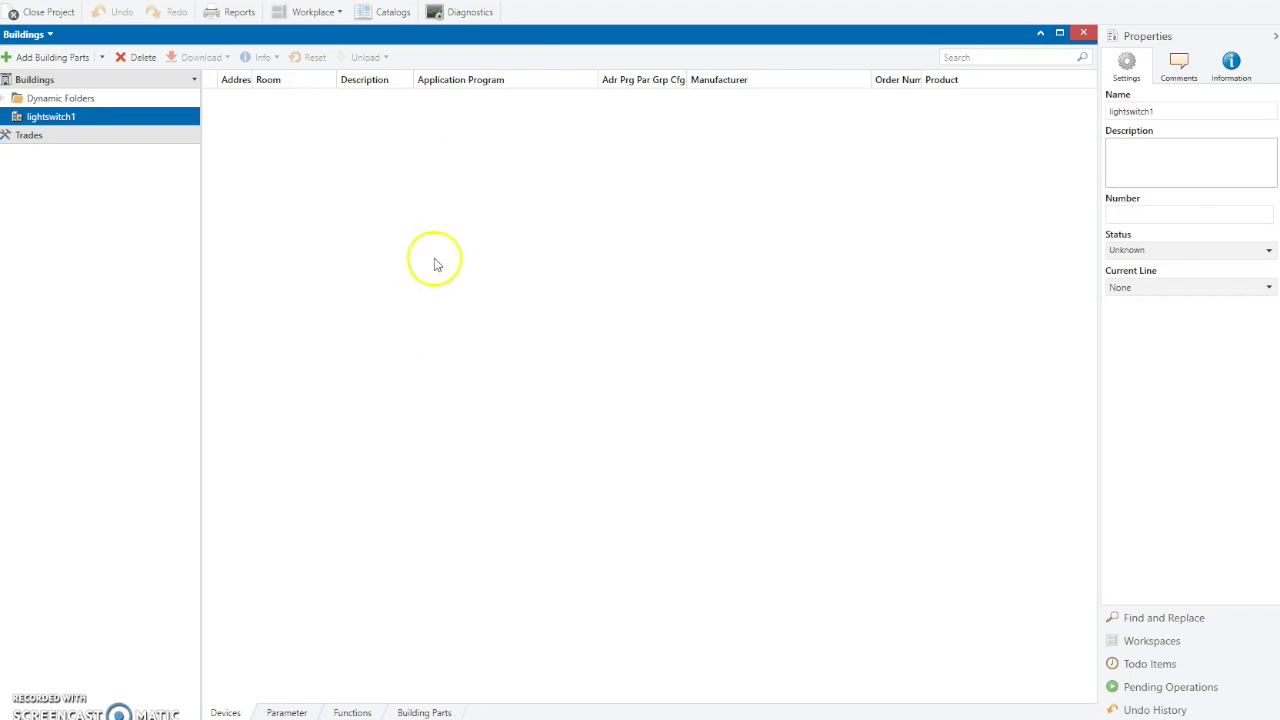
Record bus telegrams with the Group Monitor in Diagnostics while the switch is operated, and stop the recording
{"action": "left_click", "coordinate": [469, 14]}
{"action": "left_click_drag", "start_coordinate": [290, 376], "coordinate": [300, 179]}
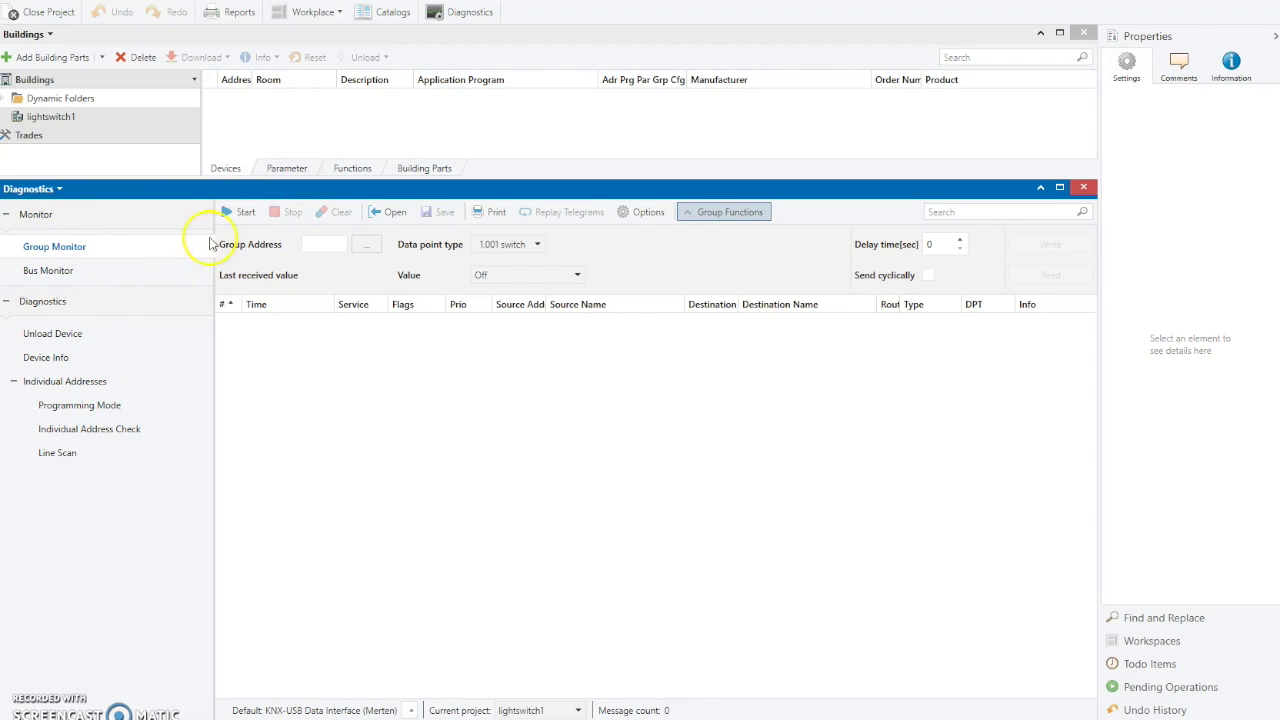
{"action": "left_click", "coordinate": [240, 212]}
{"action": "left_click", "coordinate": [239, 214]}
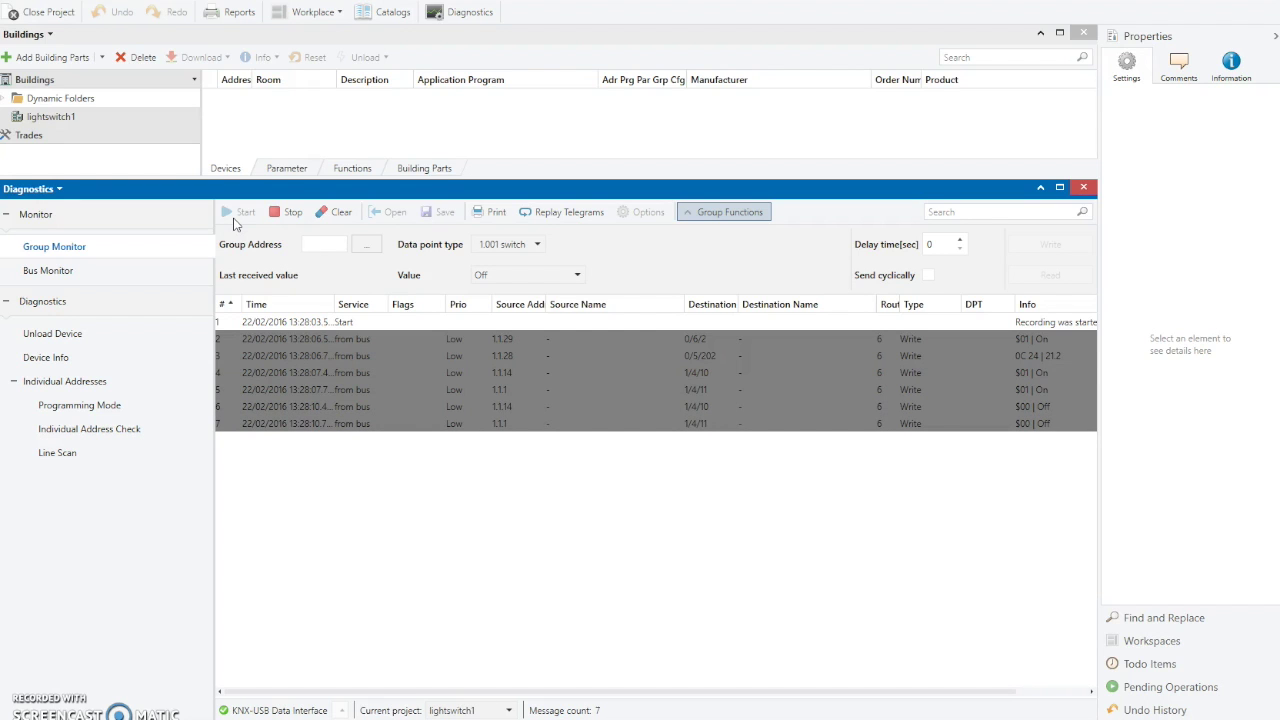
{"action": "left_click", "coordinate": [288, 212]}
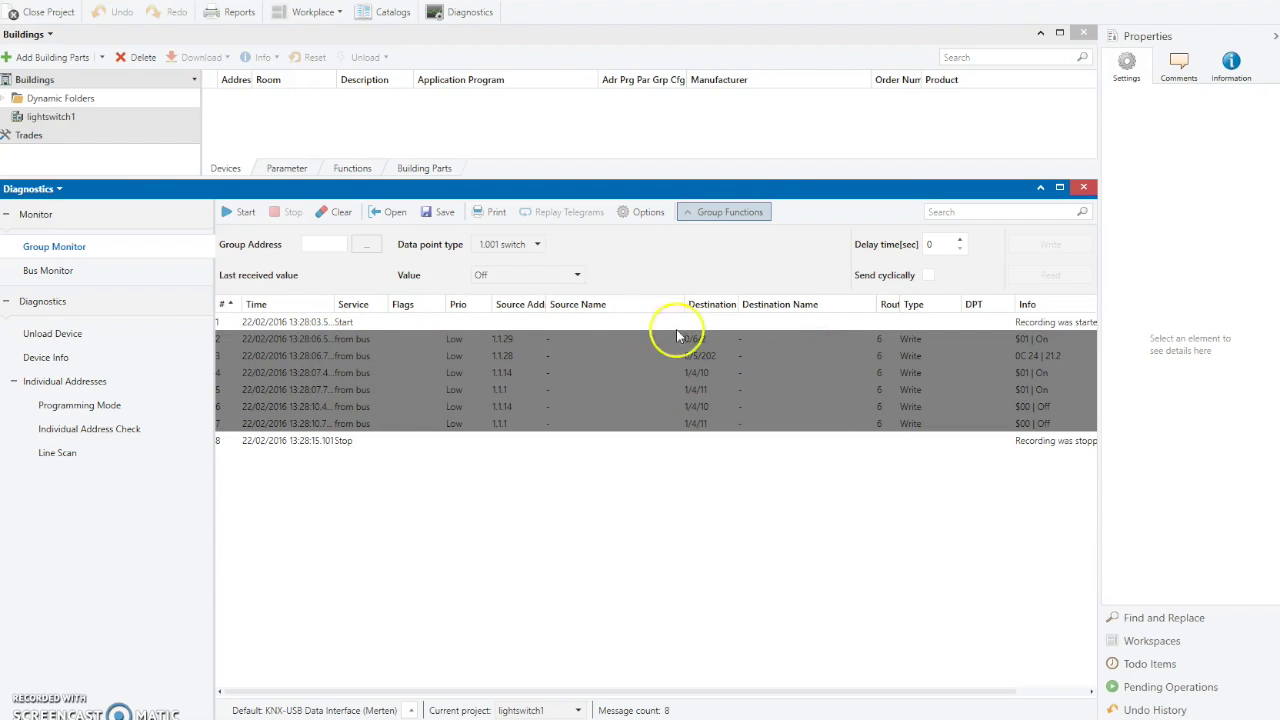
Examine the source addresses, destination group addresses and on/off values of the recorded telegrams, and close Diagnostics without saving them
{"action": "left_click", "coordinate": [333, 358]}
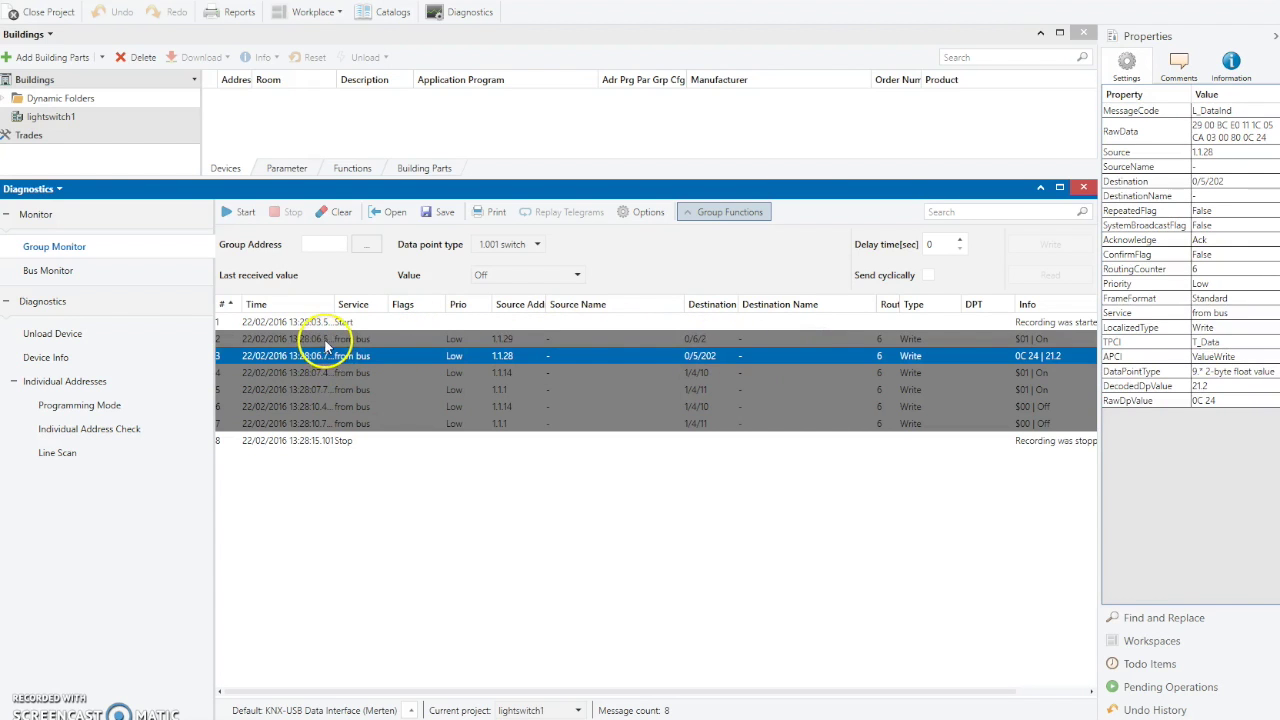
{"action": "key", "text": "Up"}
{"action": "left_click", "coordinate": [323, 357]}
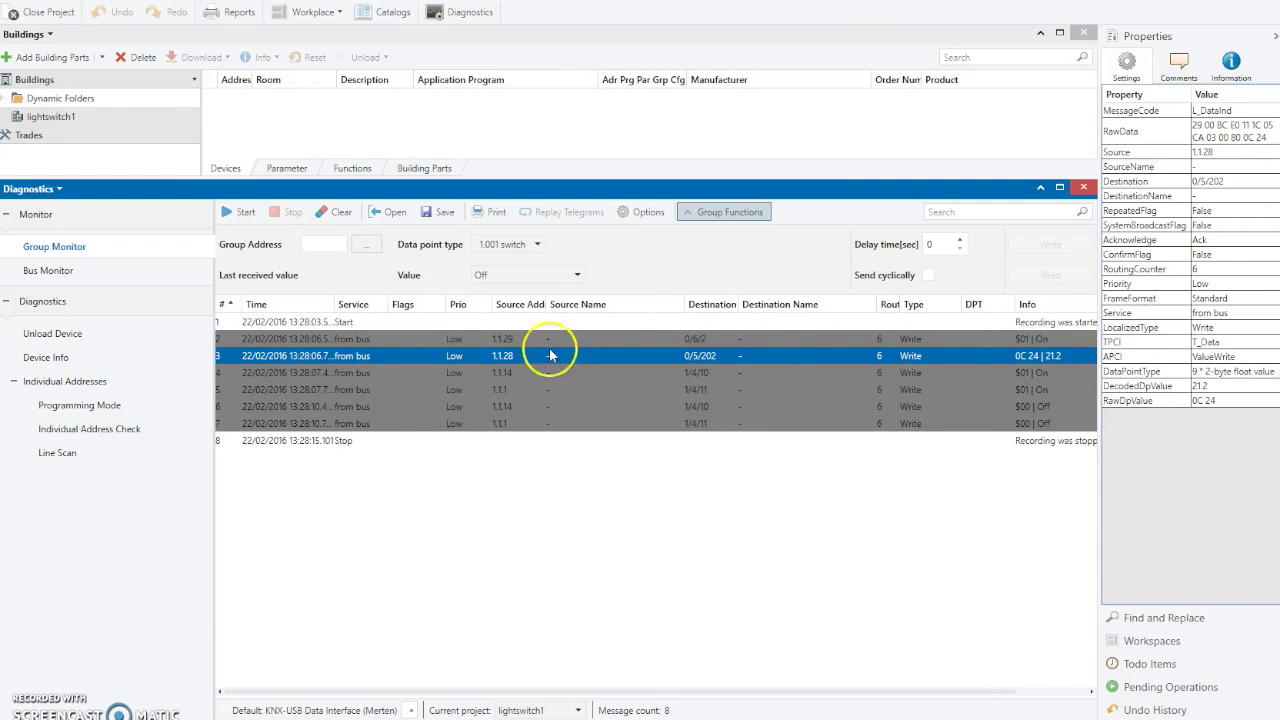
{"action": "left_click", "coordinate": [500, 376]}
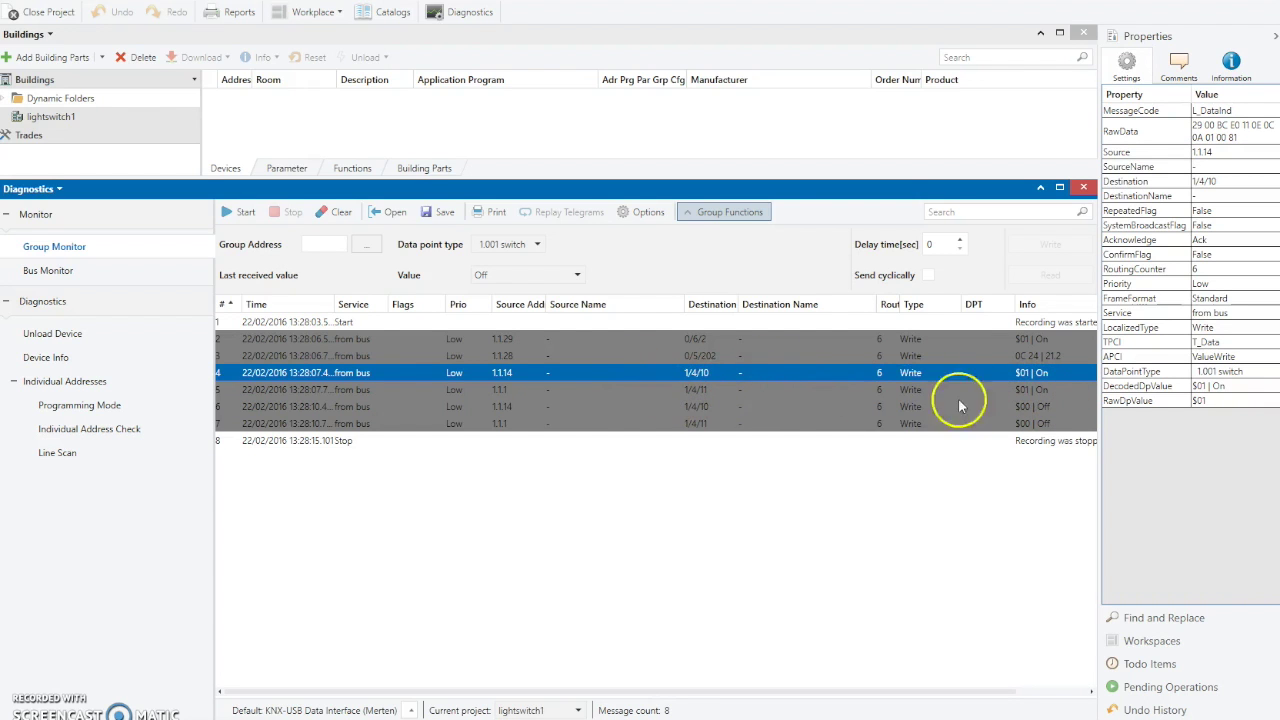
{"action": "left_click", "coordinate": [1054, 390]}
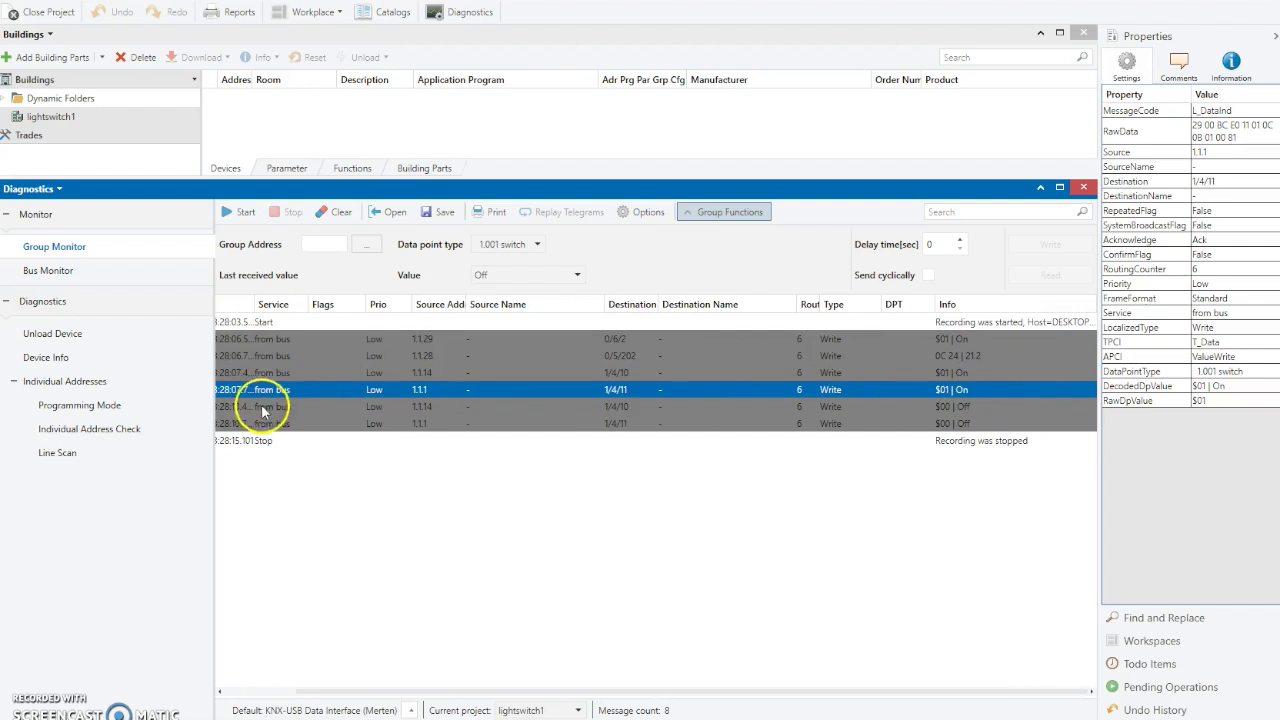
{"action": "left_click", "coordinate": [346, 408]}
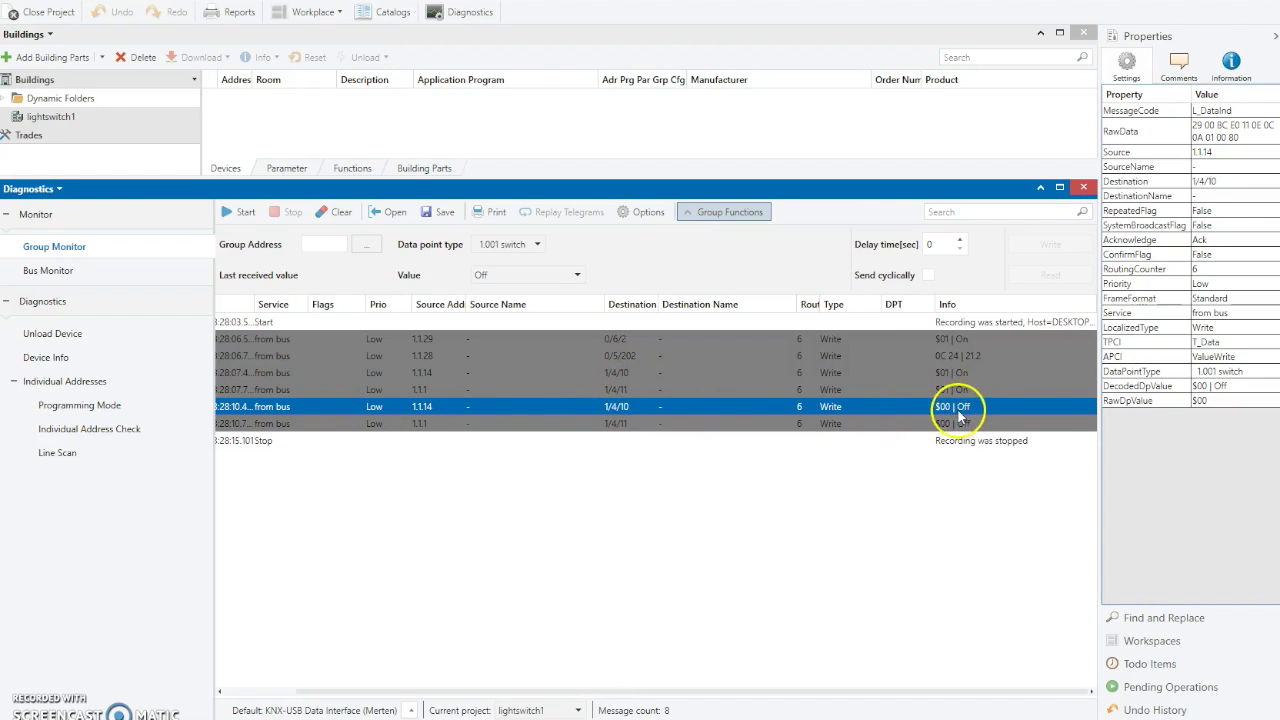
{"action": "left_click", "coordinate": [850, 424]}
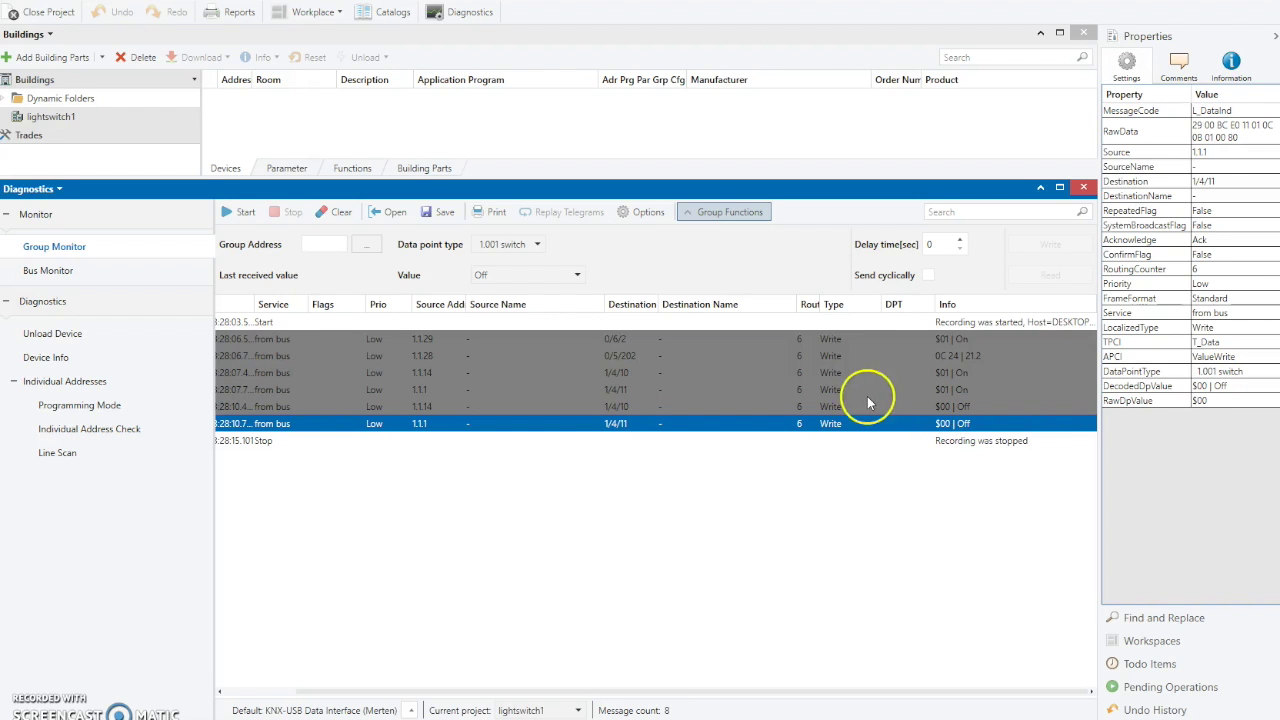
{"action": "left_click", "coordinate": [628, 376]}
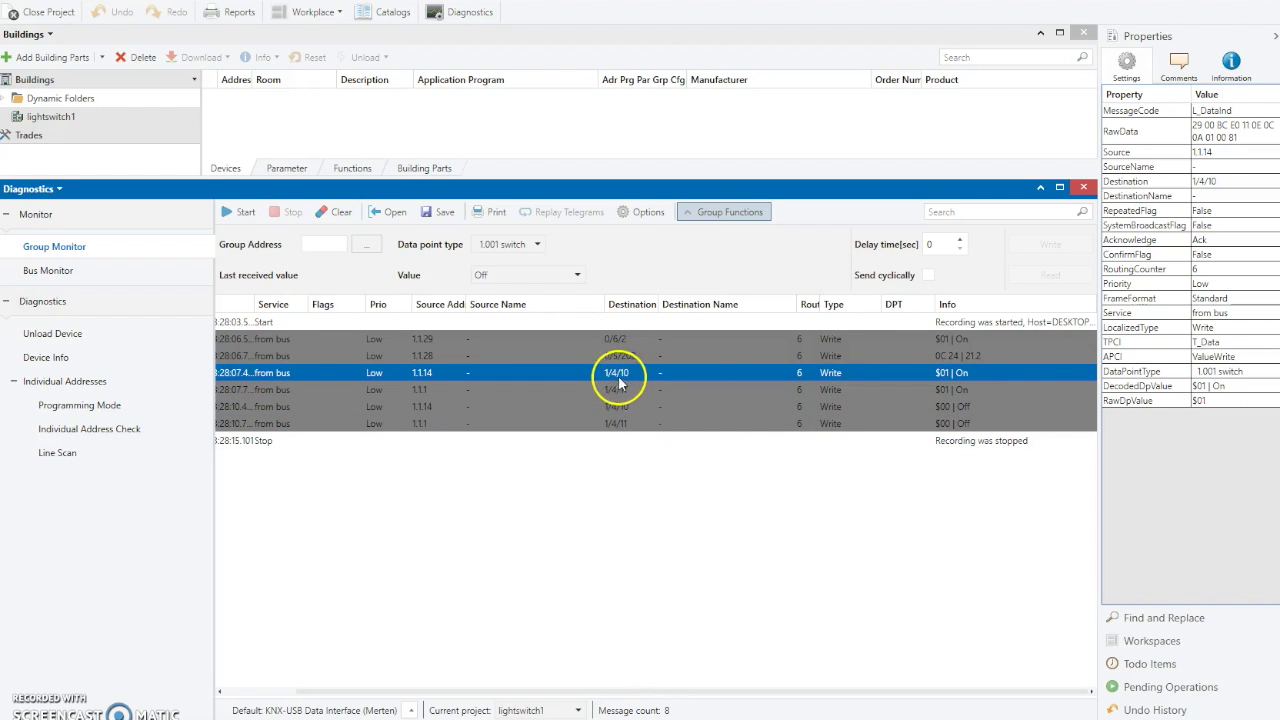
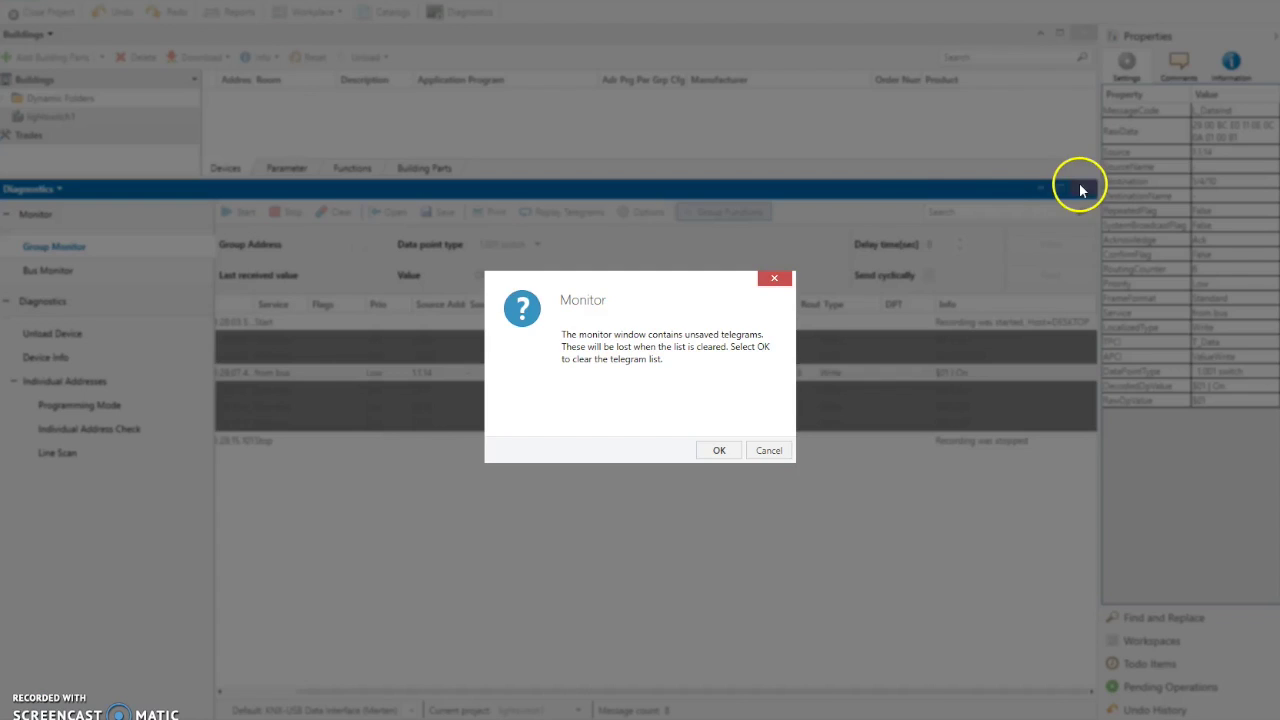
{"action": "left_click", "coordinate": [726, 449]}
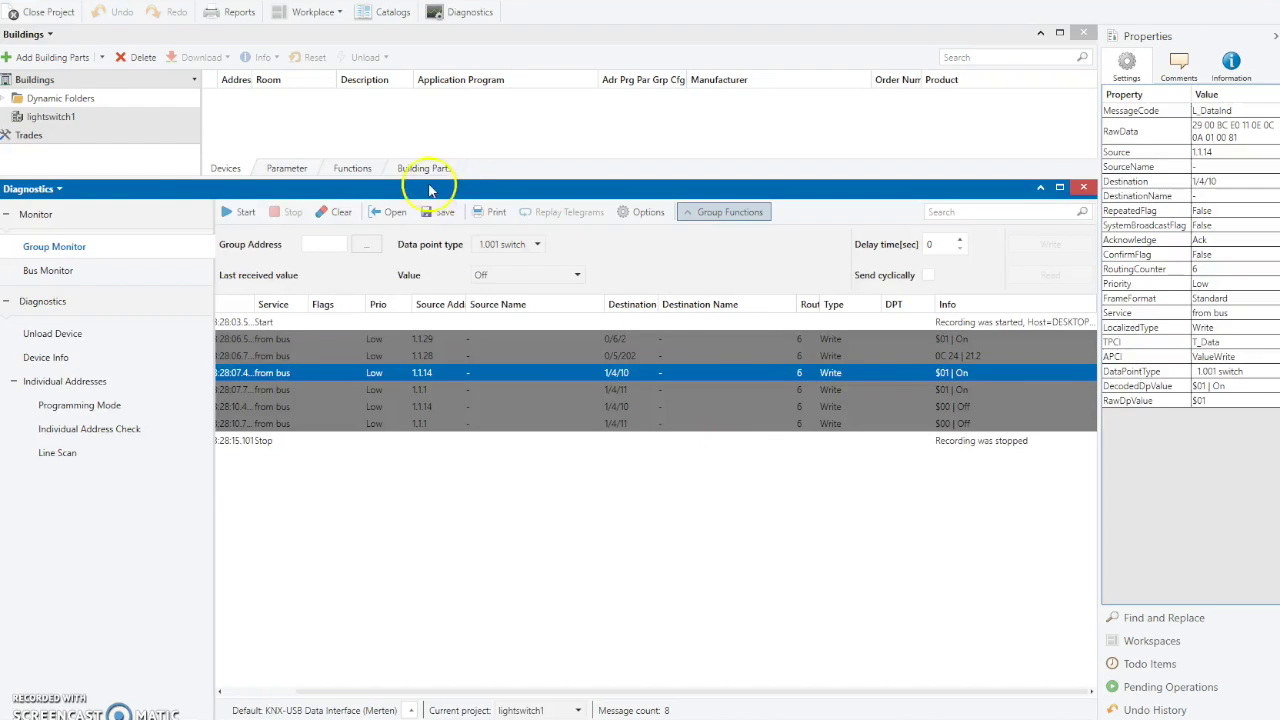
Add a building part named "house" to lightswitch1 and a floor named "upstairs" to it
{"action": "left_click", "coordinate": [70, 112]}
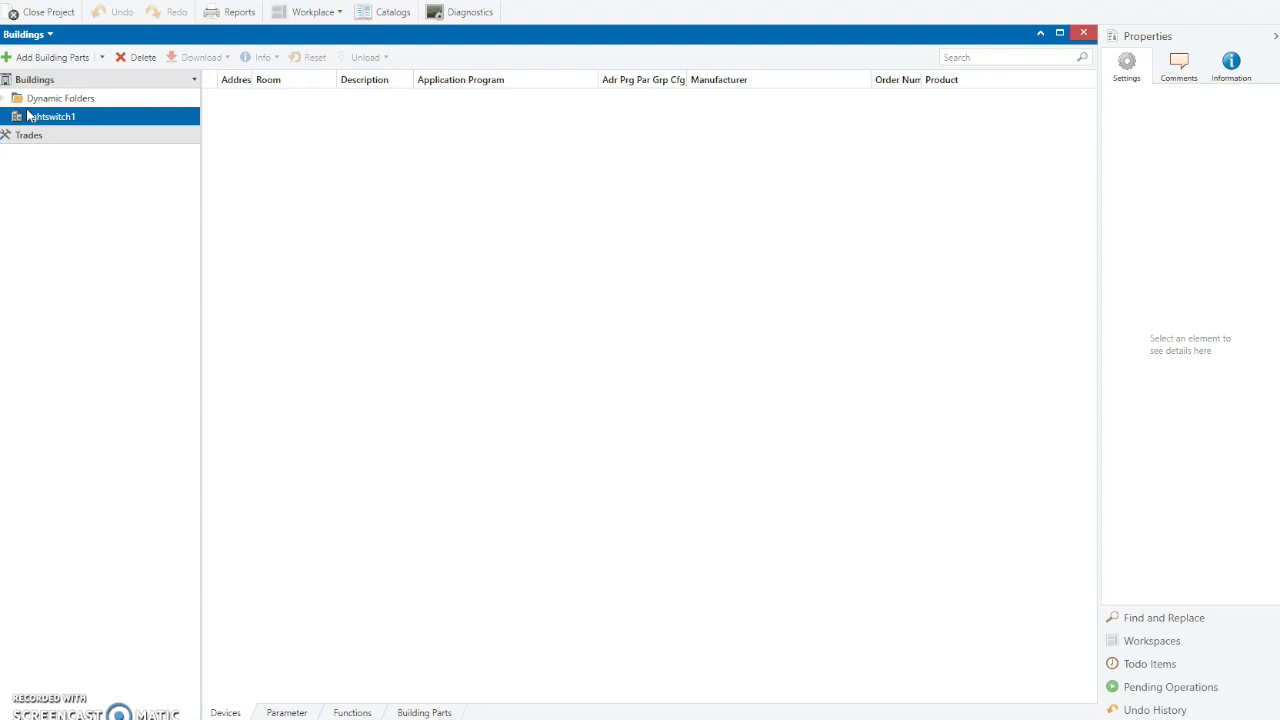
{"action": "left_click", "coordinate": [50, 57]}
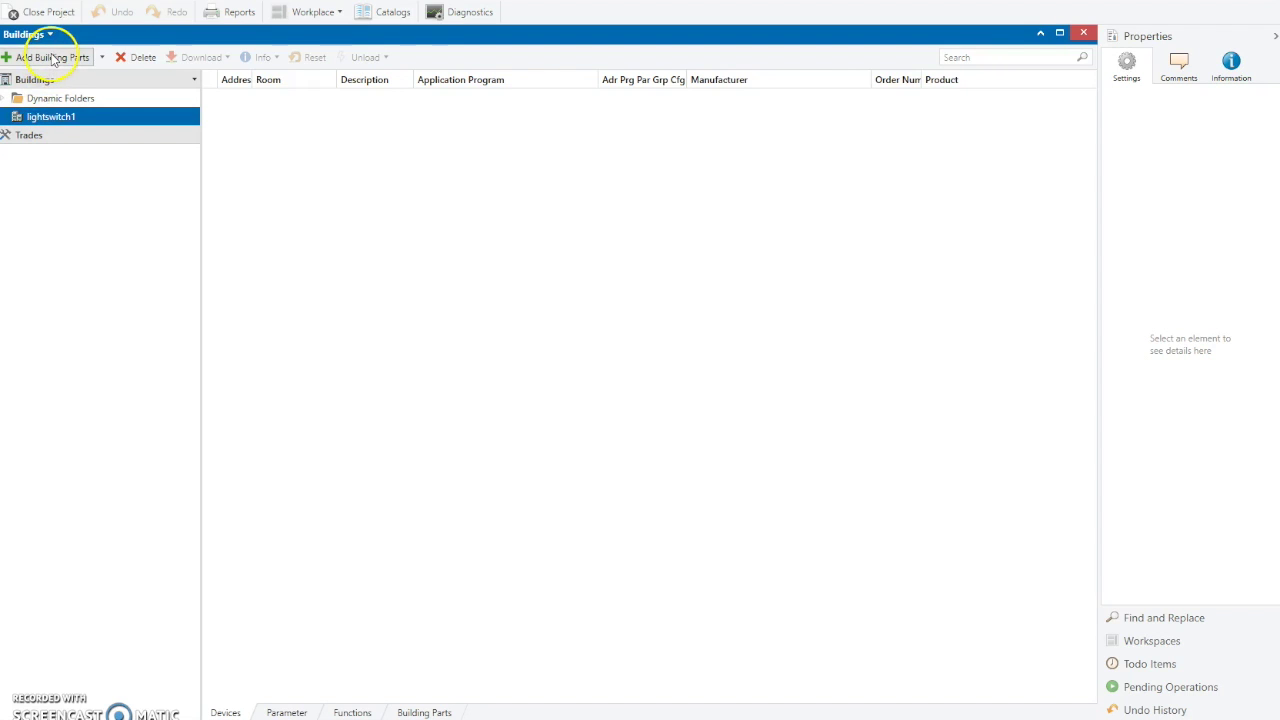
{"action": "left_click", "coordinate": [53, 58]}
{"action": "left_click", "coordinate": [640, 391]}
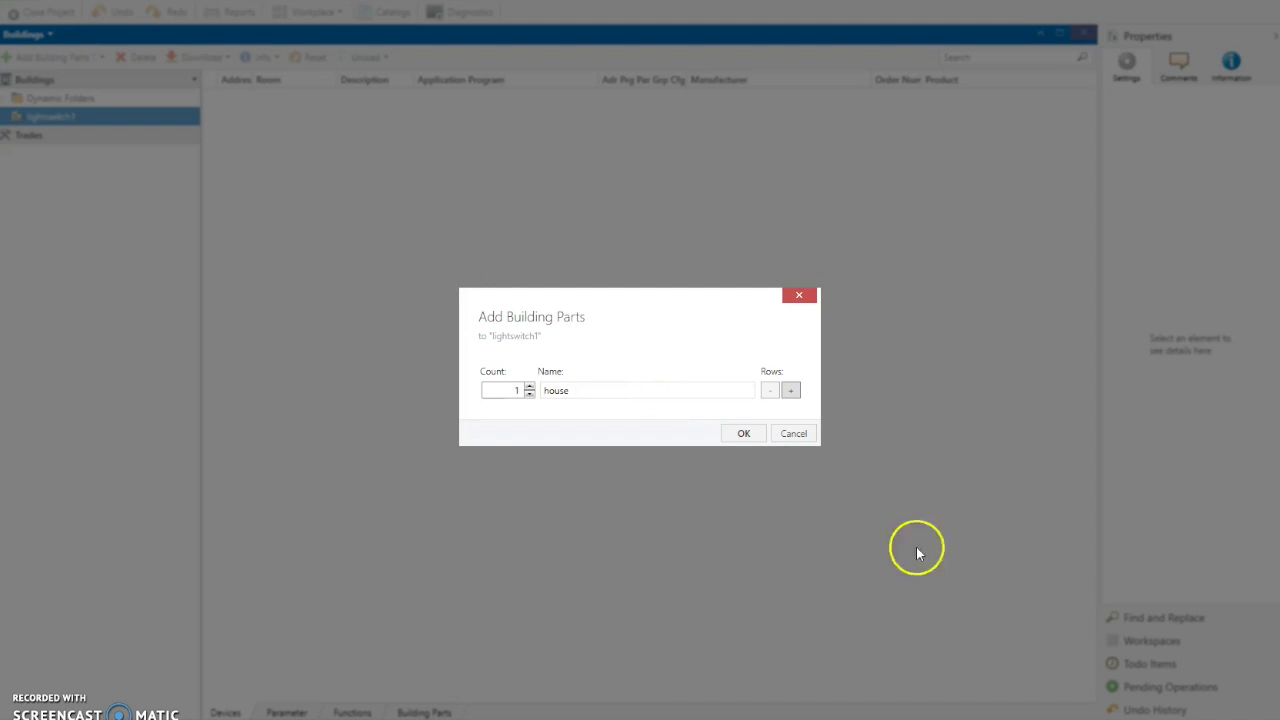
{"action": "left_click", "coordinate": [743, 433]}
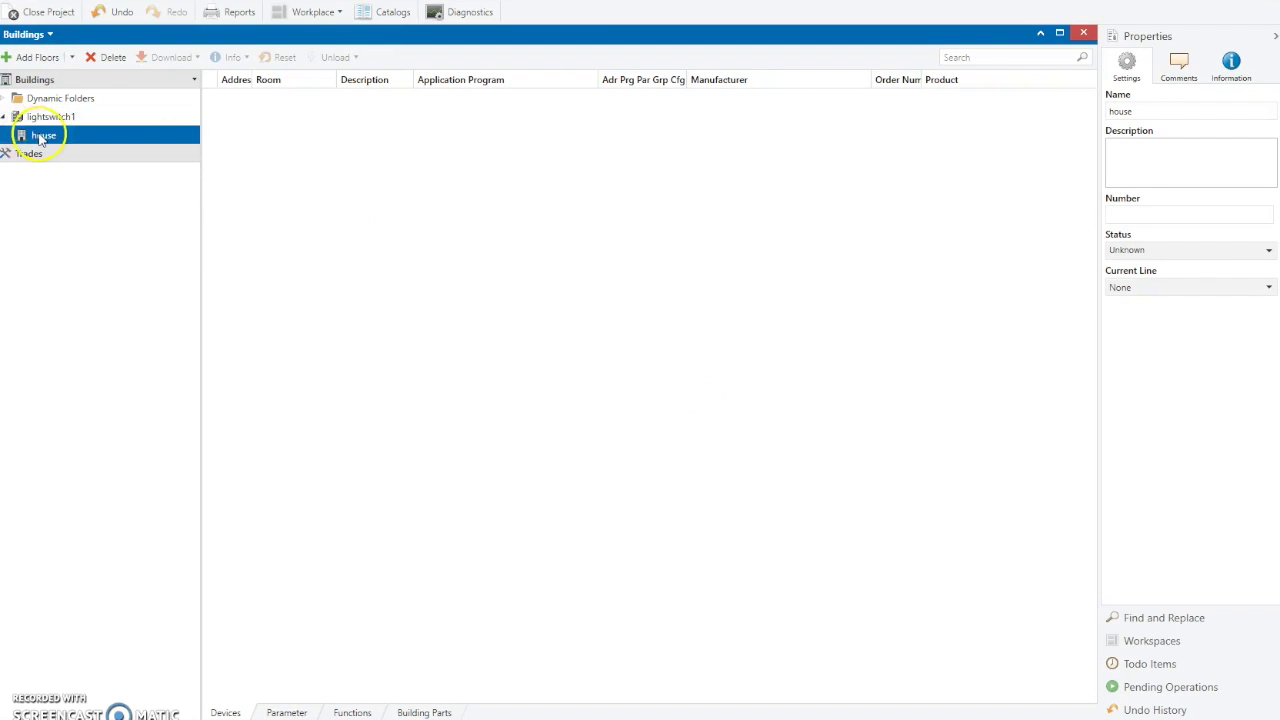
{"action": "left_click", "coordinate": [36, 57]}
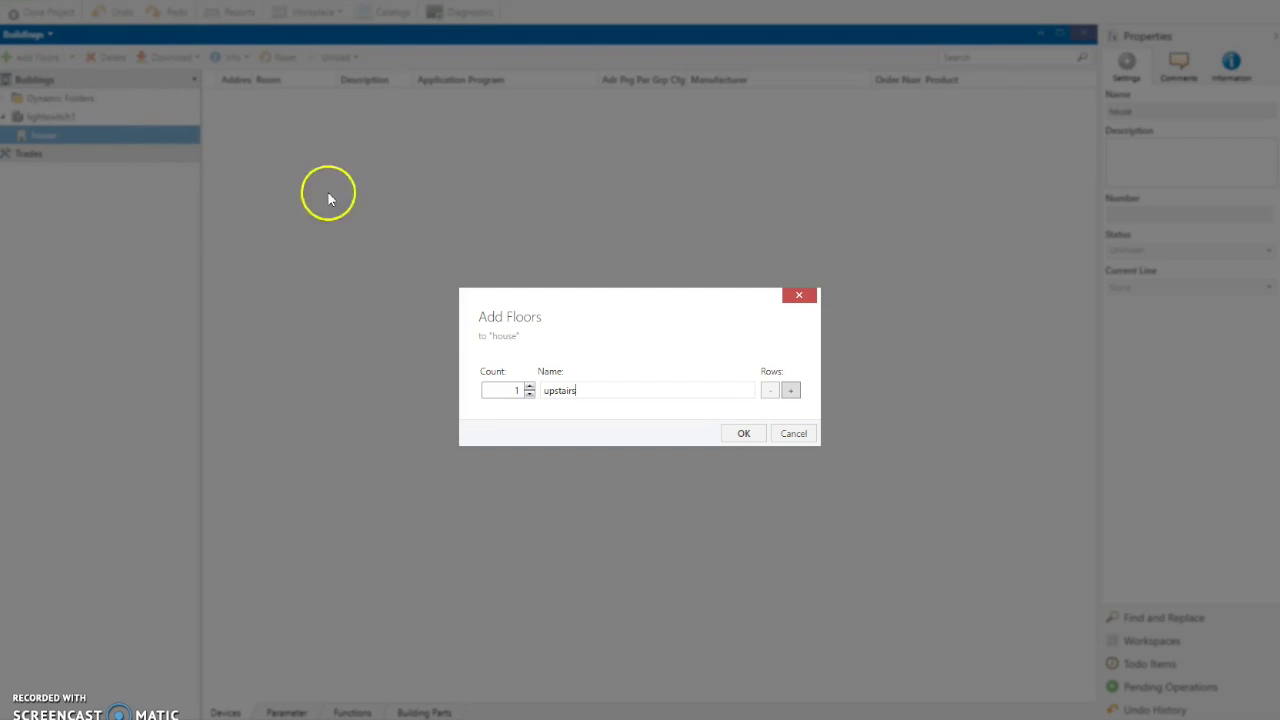
{"action": "left_click", "coordinate": [750, 434]}
Add a room named "office" to the upstairs floor
{"action": "left_click", "coordinate": [52, 152]}
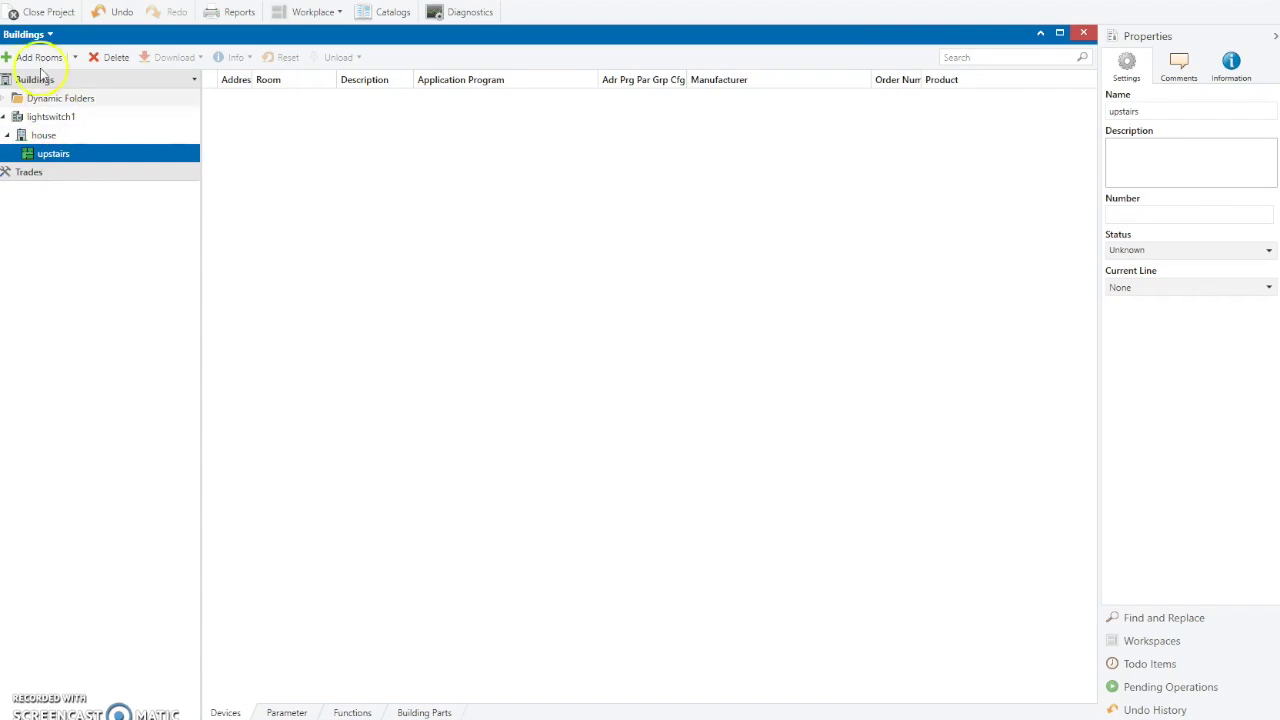
{"action": "left_click", "coordinate": [39, 57]}
{"action": "type", "text": "off"}
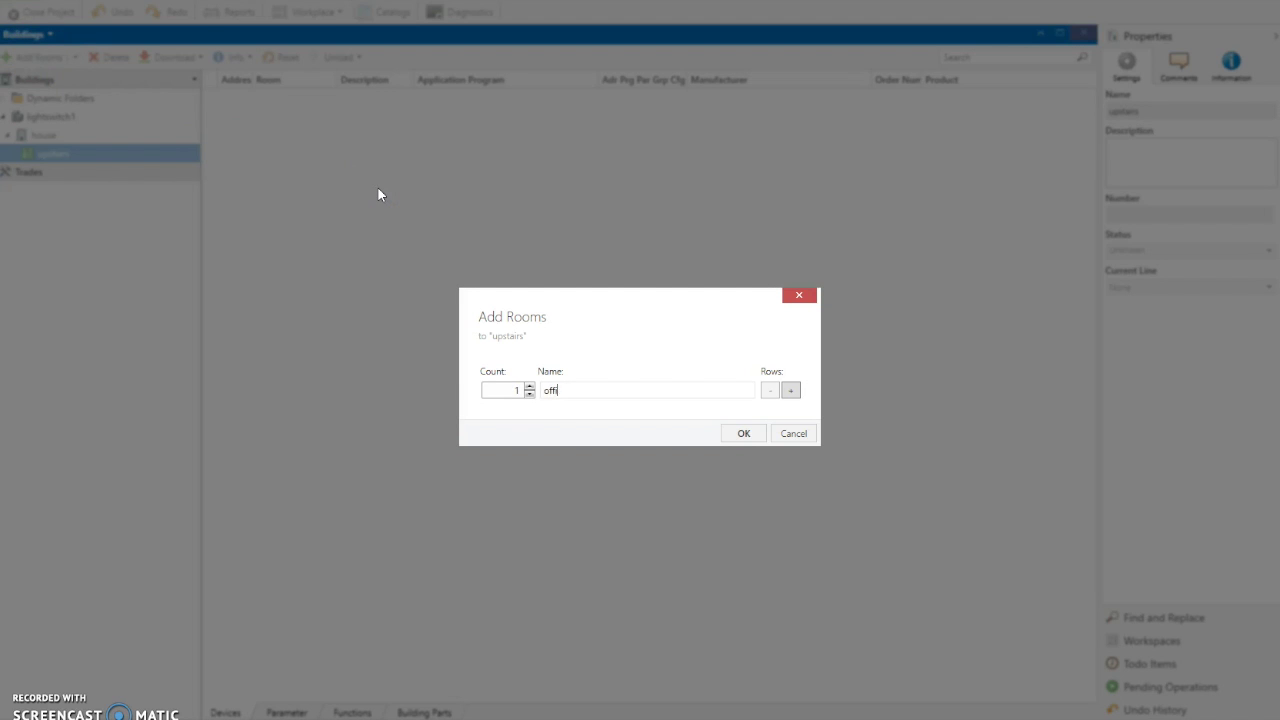
{"action": "type", "text": "ice"}
{"action": "left_click", "coordinate": [743, 433]}
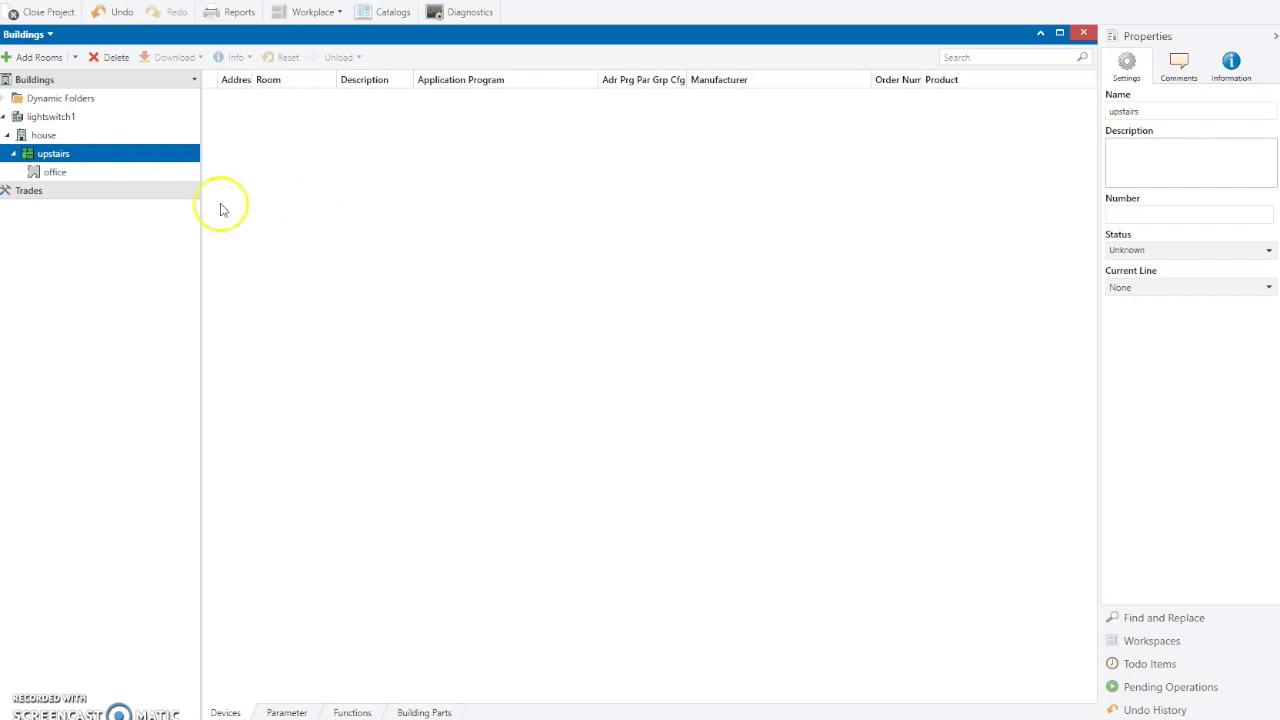
Add the Albrecht Jung 1-gang push-button from the catalog to the office room and show its group objects
{"action": "left_click", "coordinate": [54, 174]}
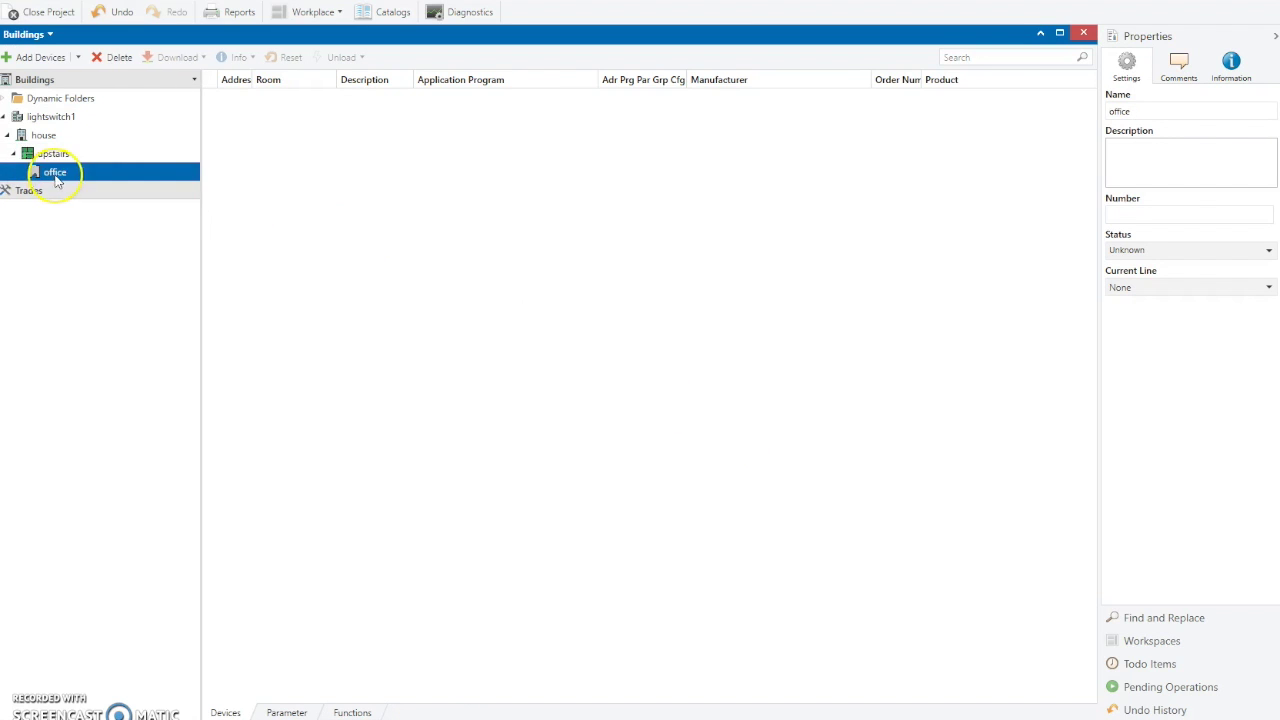
{"action": "left_click", "coordinate": [36, 62]}
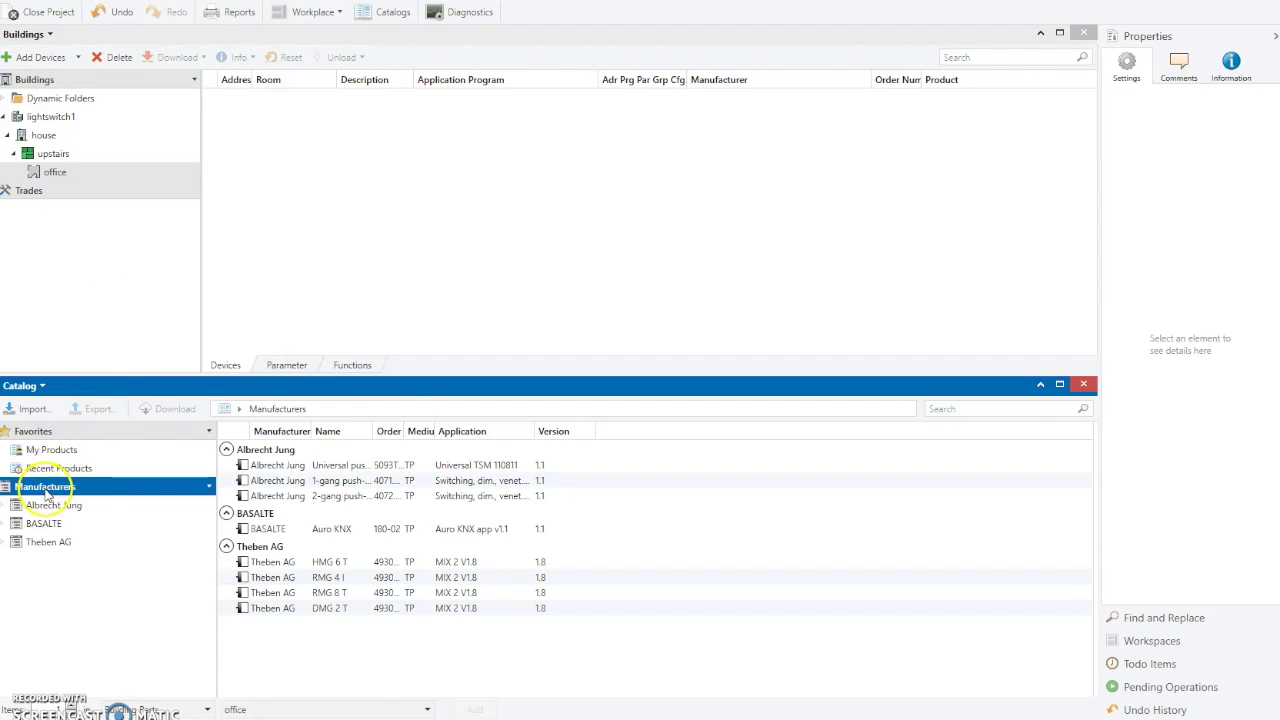
{"action": "left_click", "coordinate": [314, 482]}
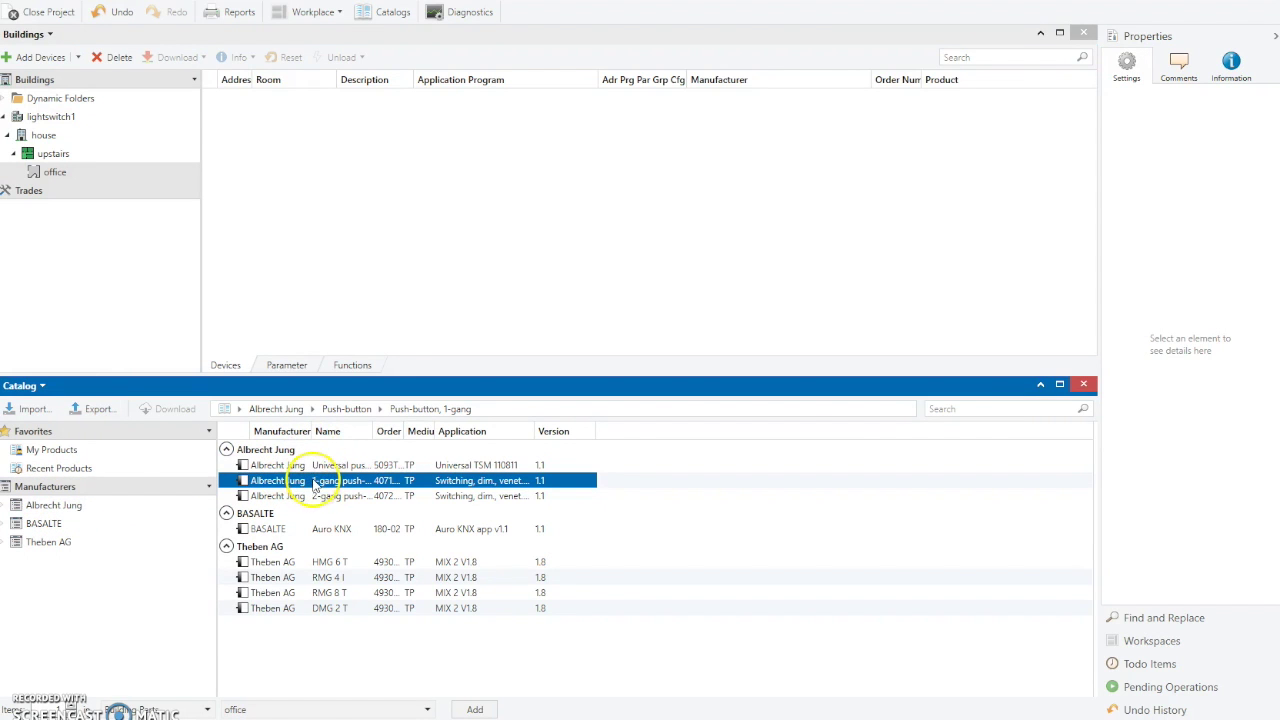
{"action": "left_click_drag", "start_coordinate": [372, 480], "coordinate": [353, 141]}
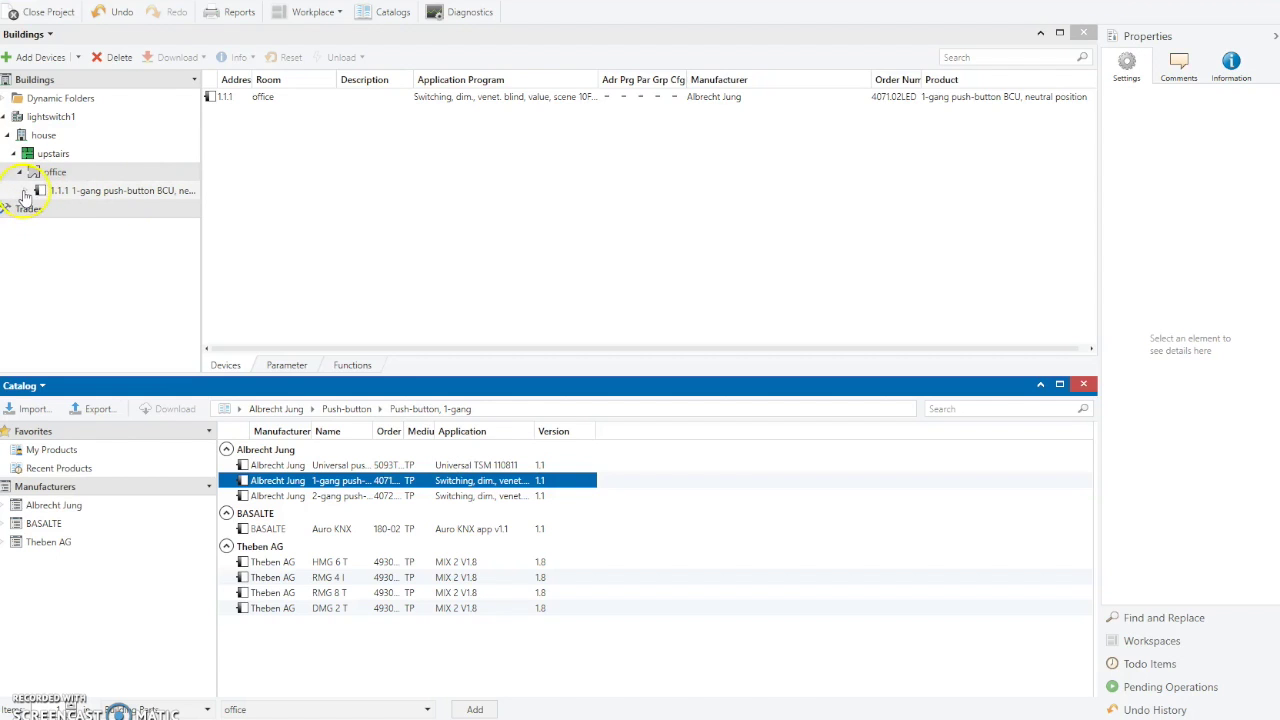
{"action": "left_click", "coordinate": [74, 193]}
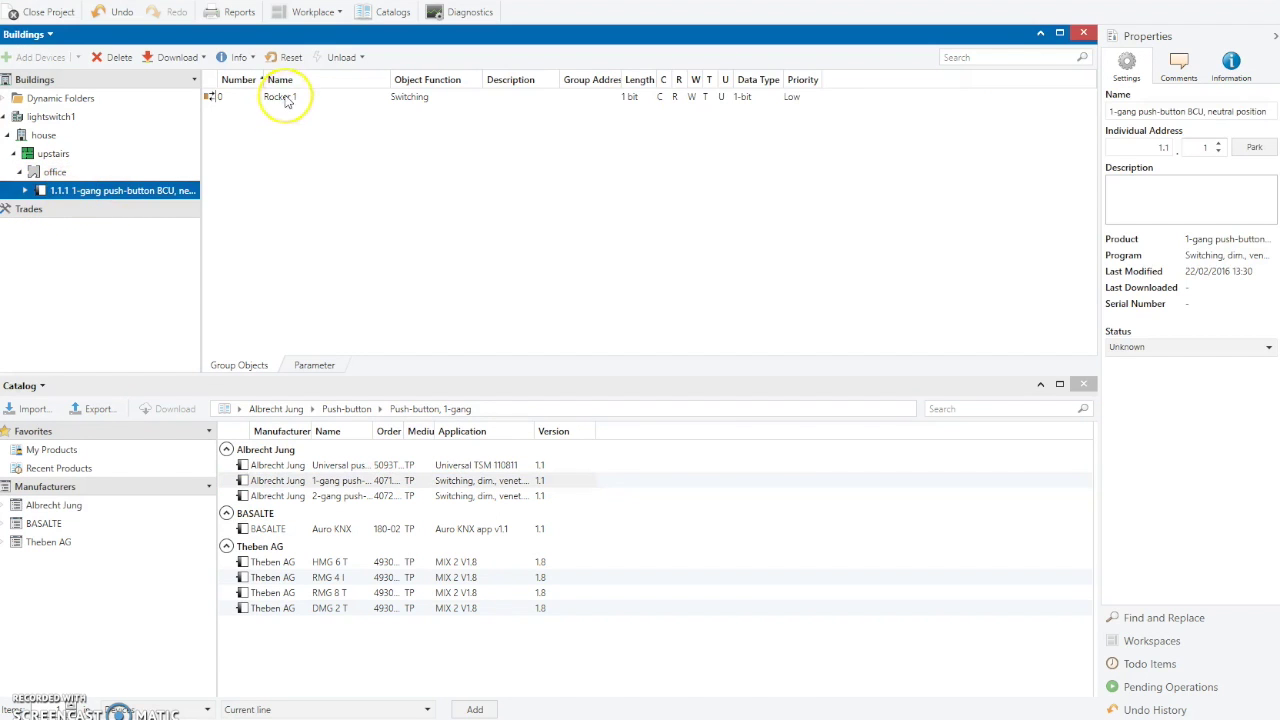
{"action": "left_click", "coordinate": [26, 191]}
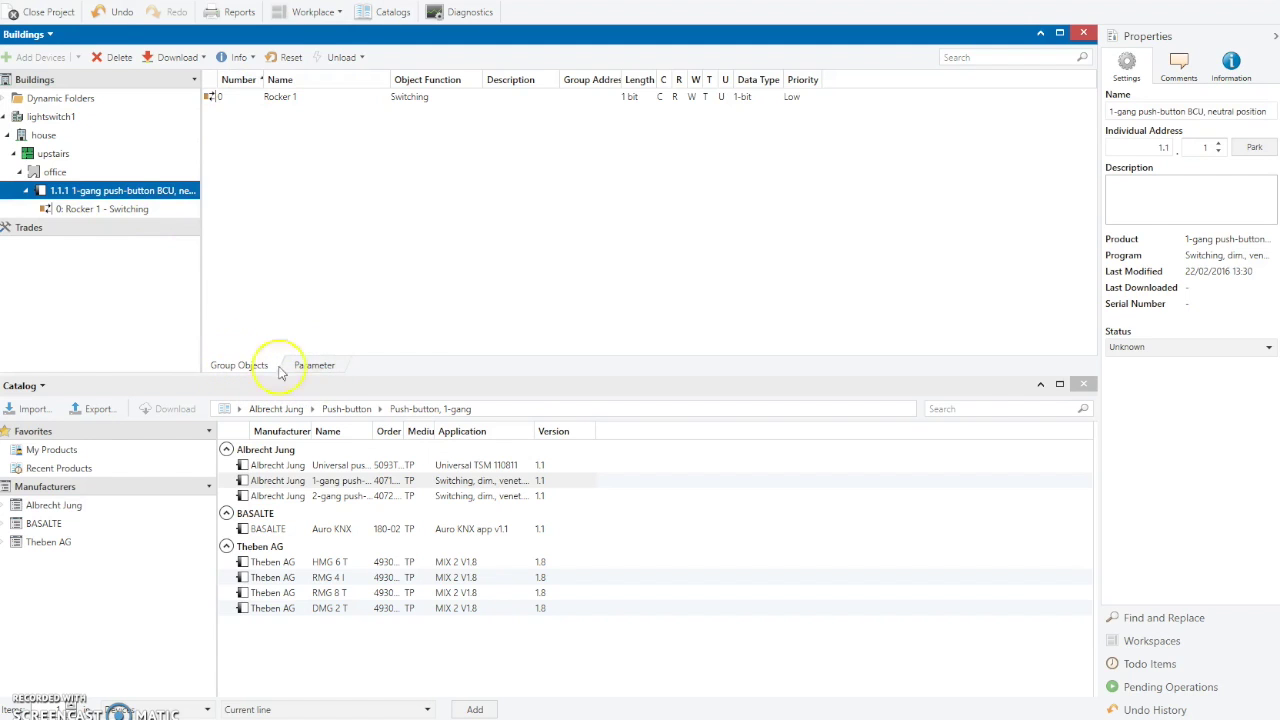
Close the catalog and display the operation concept parameters of the 1-gang push-button
{"action": "left_click", "coordinate": [1085, 385]}
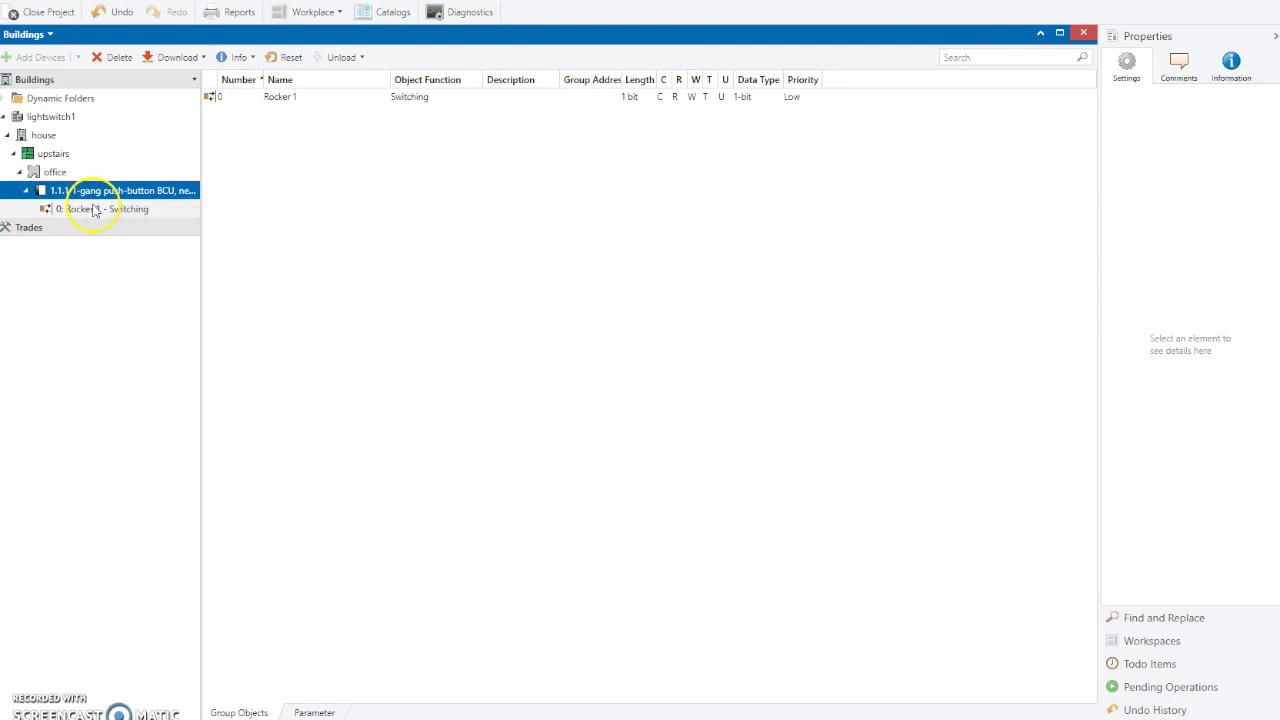
{"action": "left_click", "coordinate": [311, 709]}
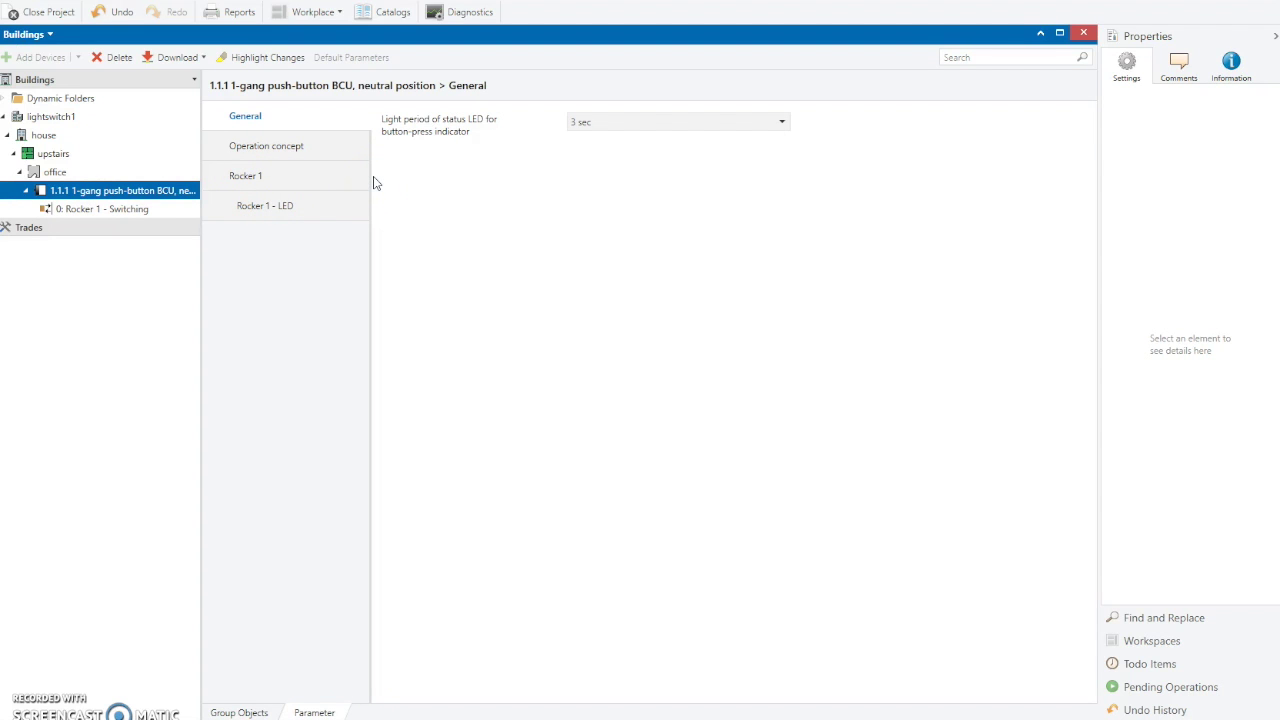
{"action": "left_click", "coordinate": [265, 150]}
{"action": "left_click", "coordinate": [265, 150]}
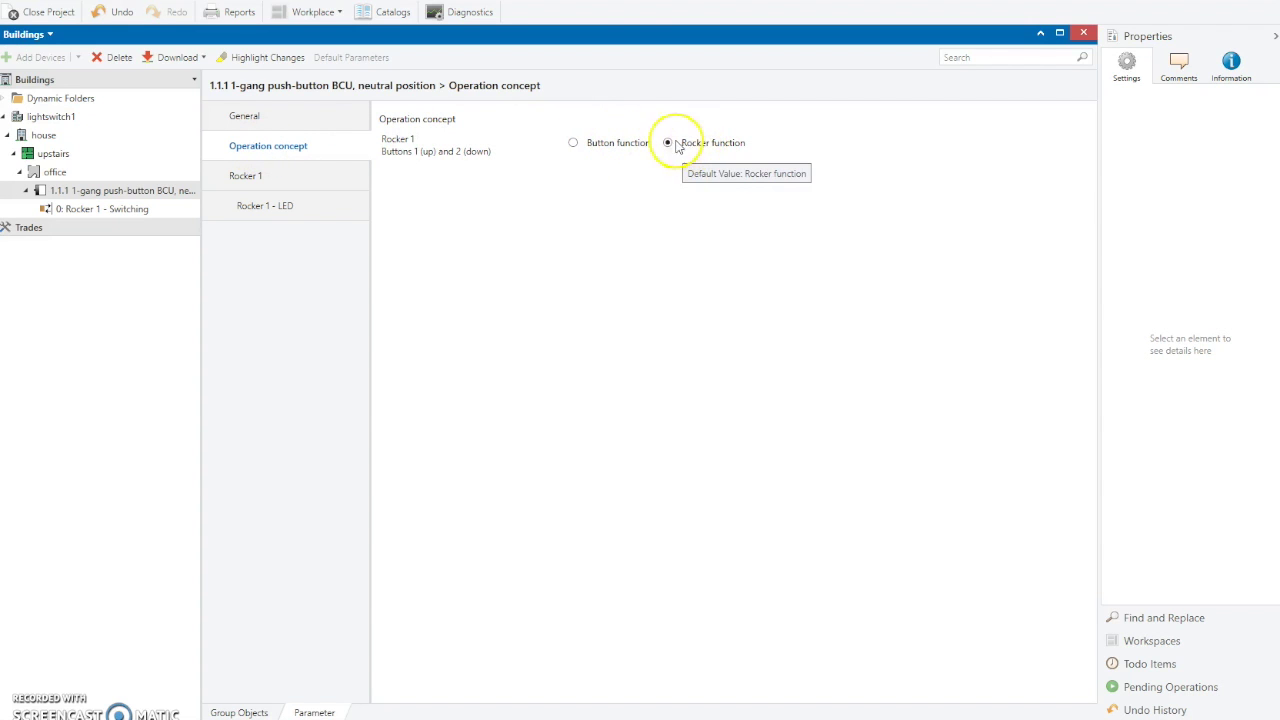
Set the push-button's operation concept to Button function and the function of Button 1 (top) to Dimming
{"action": "left_click", "coordinate": [574, 146]}
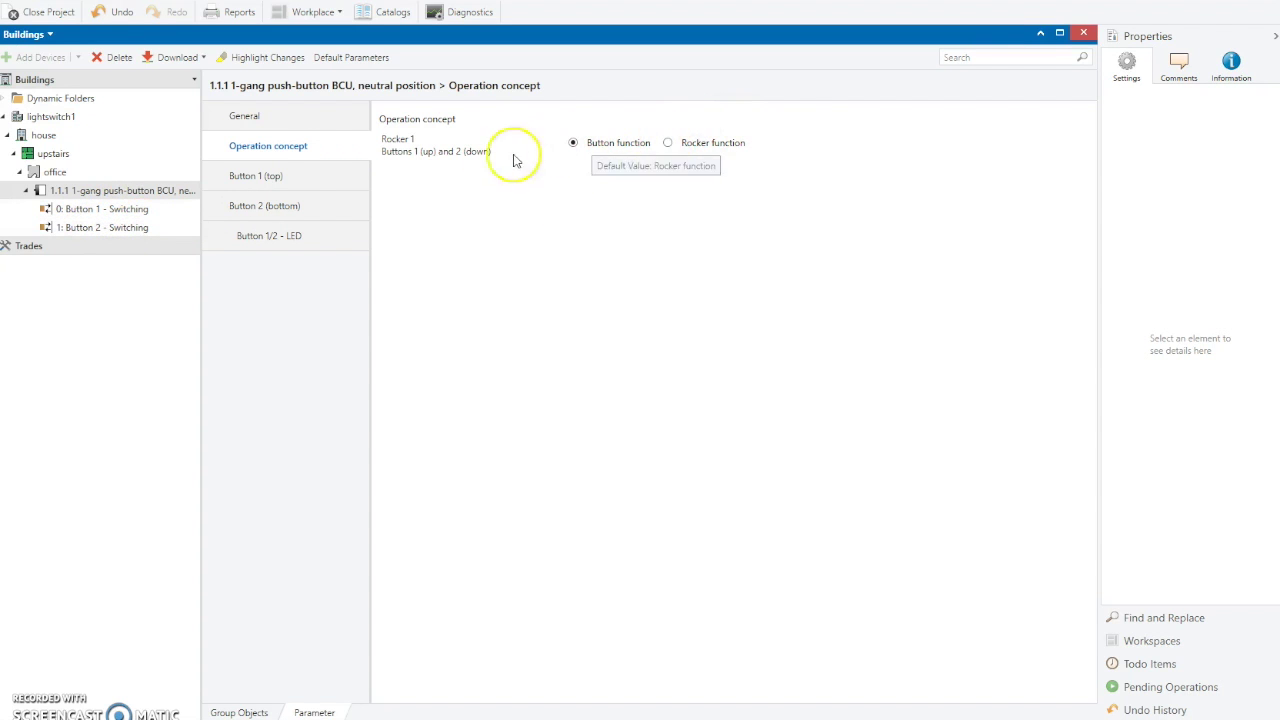
{"action": "left_click", "coordinate": [248, 177]}
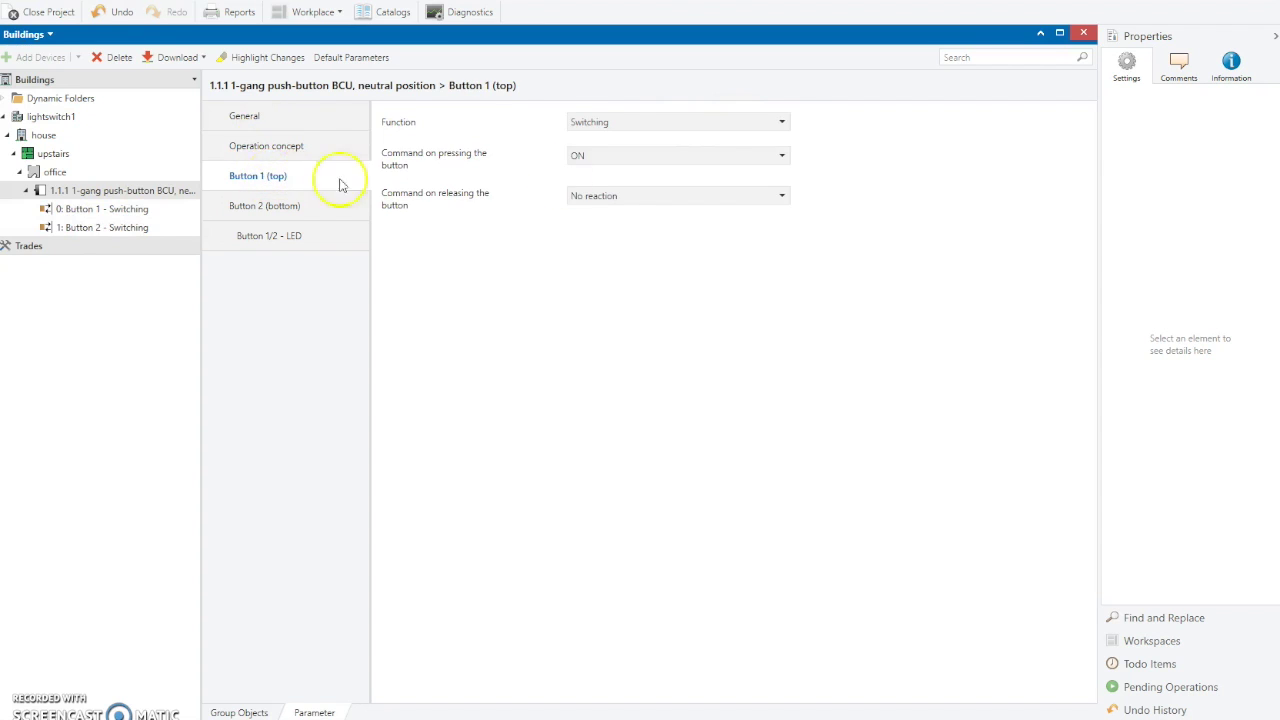
{"action": "left_click", "coordinate": [782, 126]}
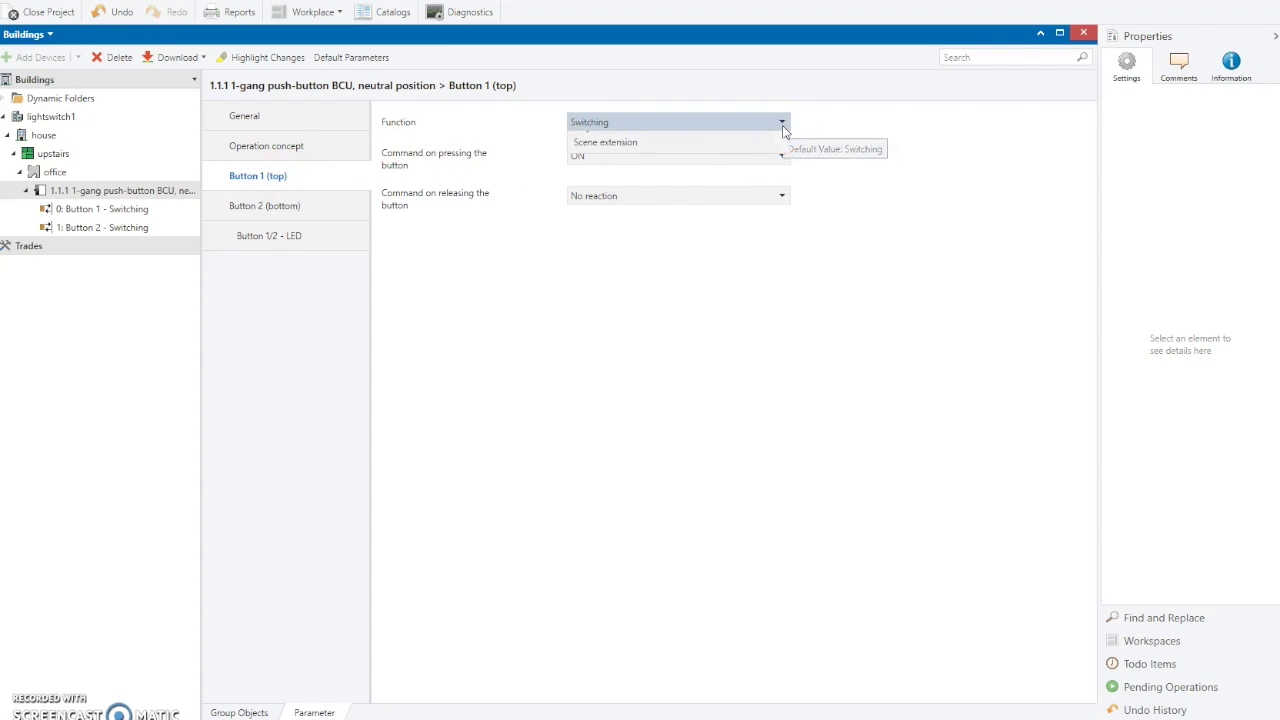
{"action": "left_click", "coordinate": [714, 176]}
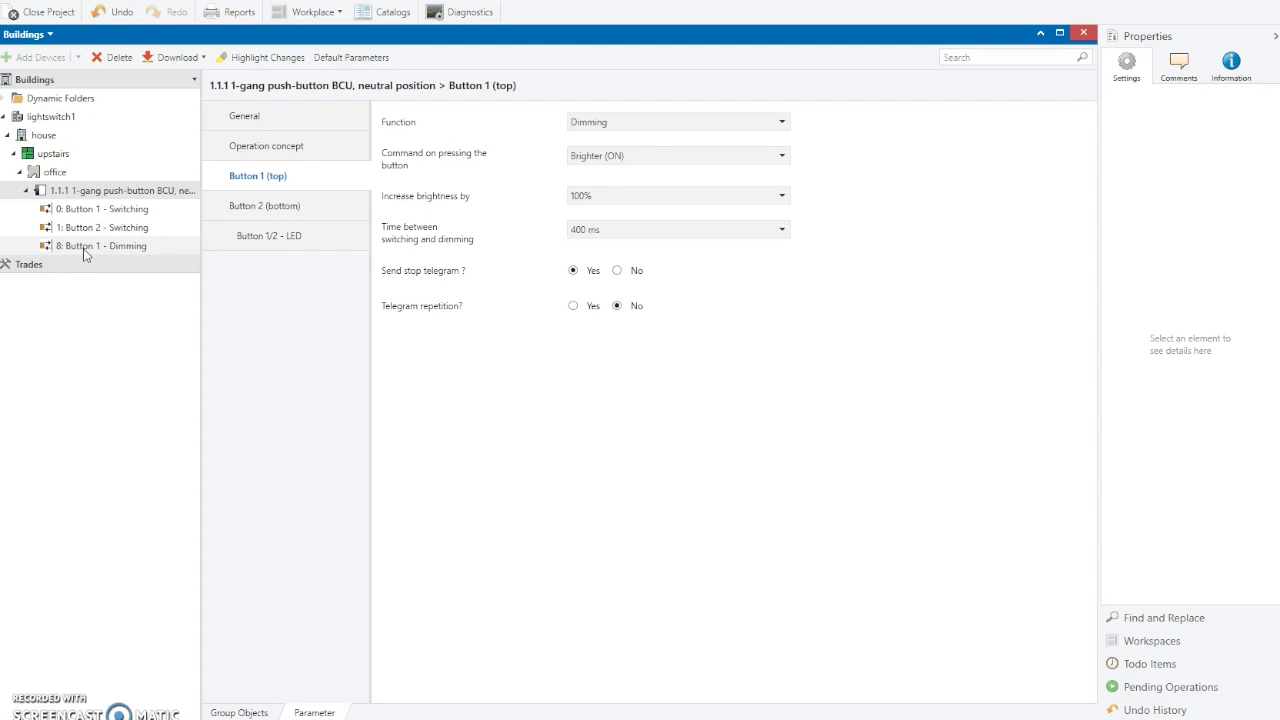
Check the Button 2 (bottom) parameters and set the function of Button 1 (top) back to Switching
{"action": "left_click", "coordinate": [312, 206]}
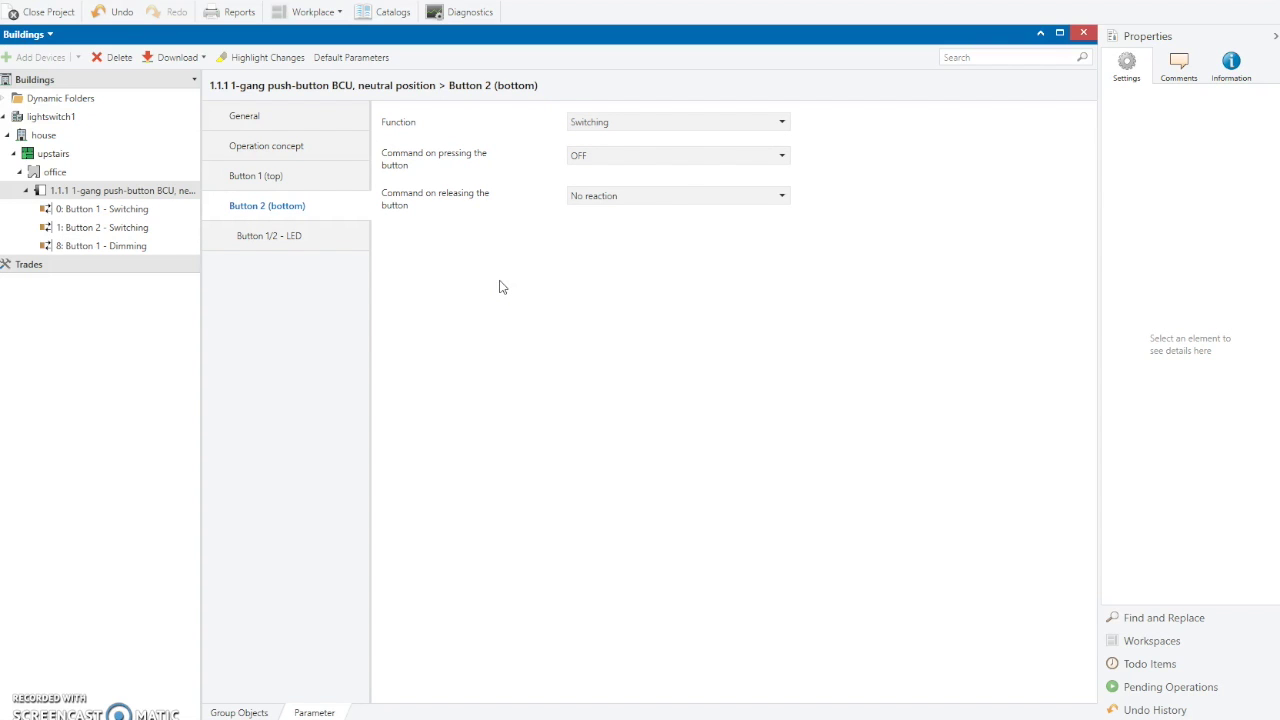
{"action": "left_click", "coordinate": [338, 181]}
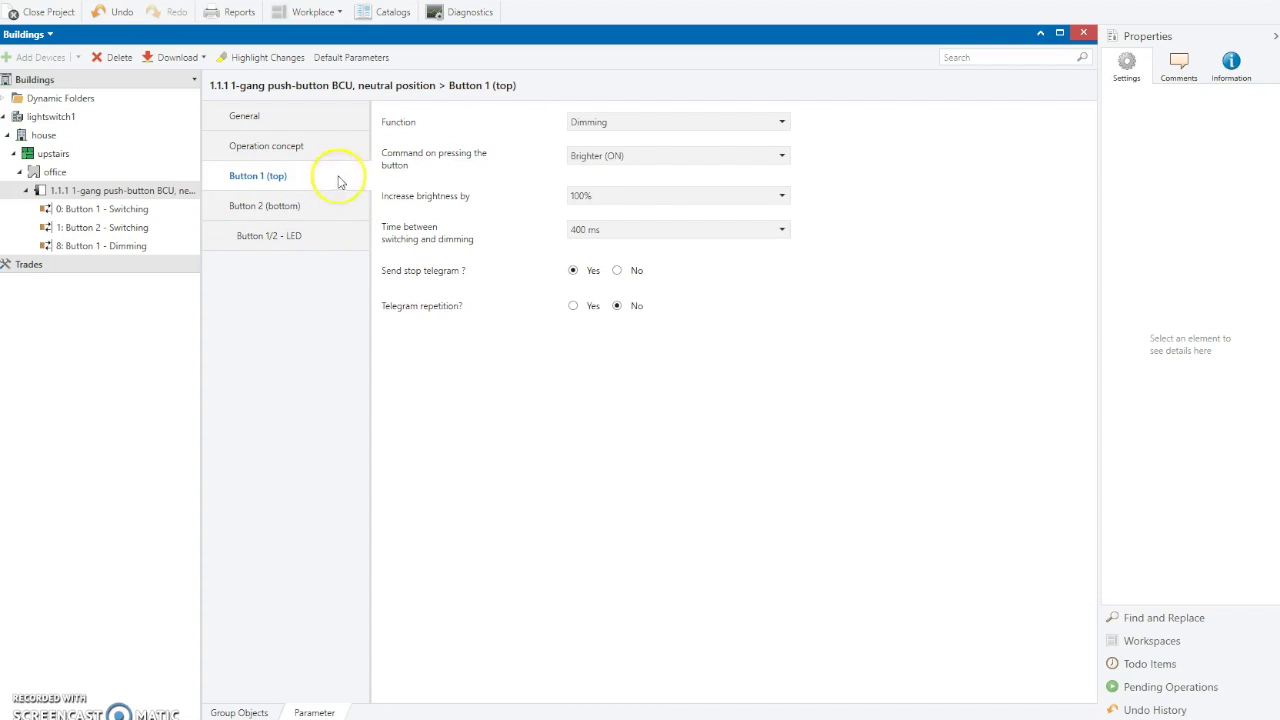
{"action": "left_click", "coordinate": [778, 122]}
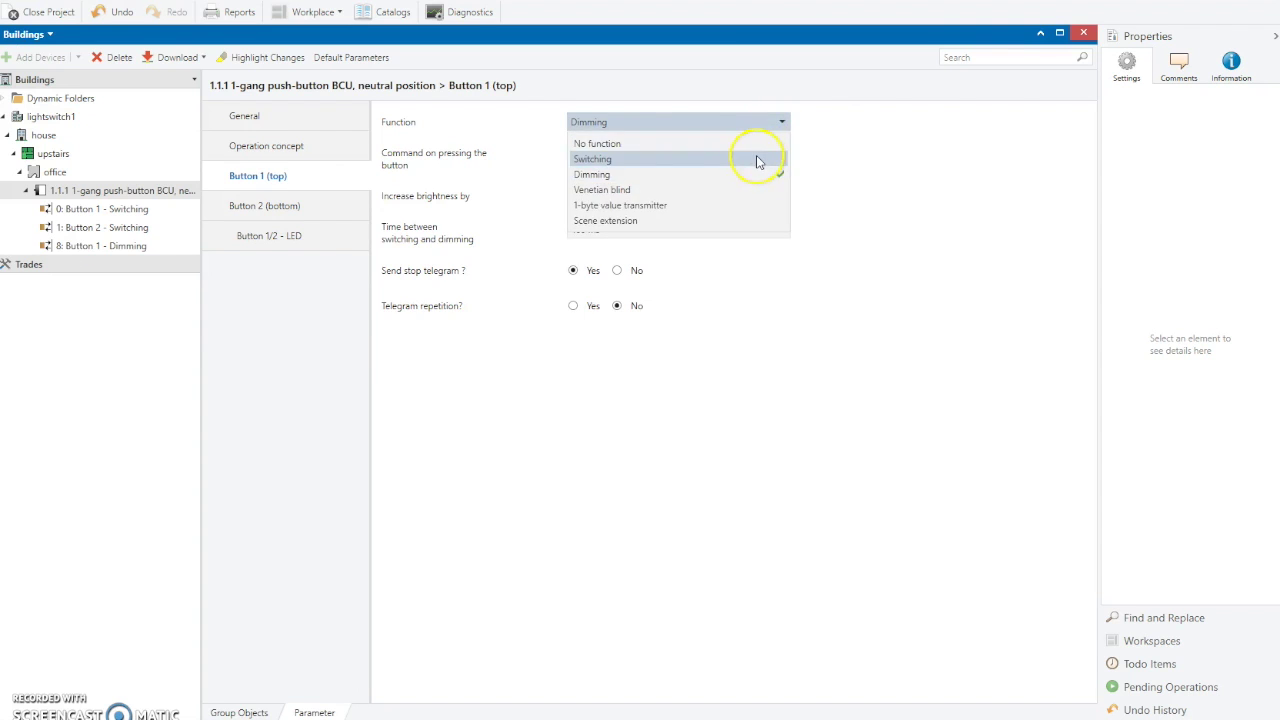
{"action": "left_click", "coordinate": [757, 160]}
Set the push-button's operation concept back to Rocker function
{"action": "left_click", "coordinate": [268, 147]}
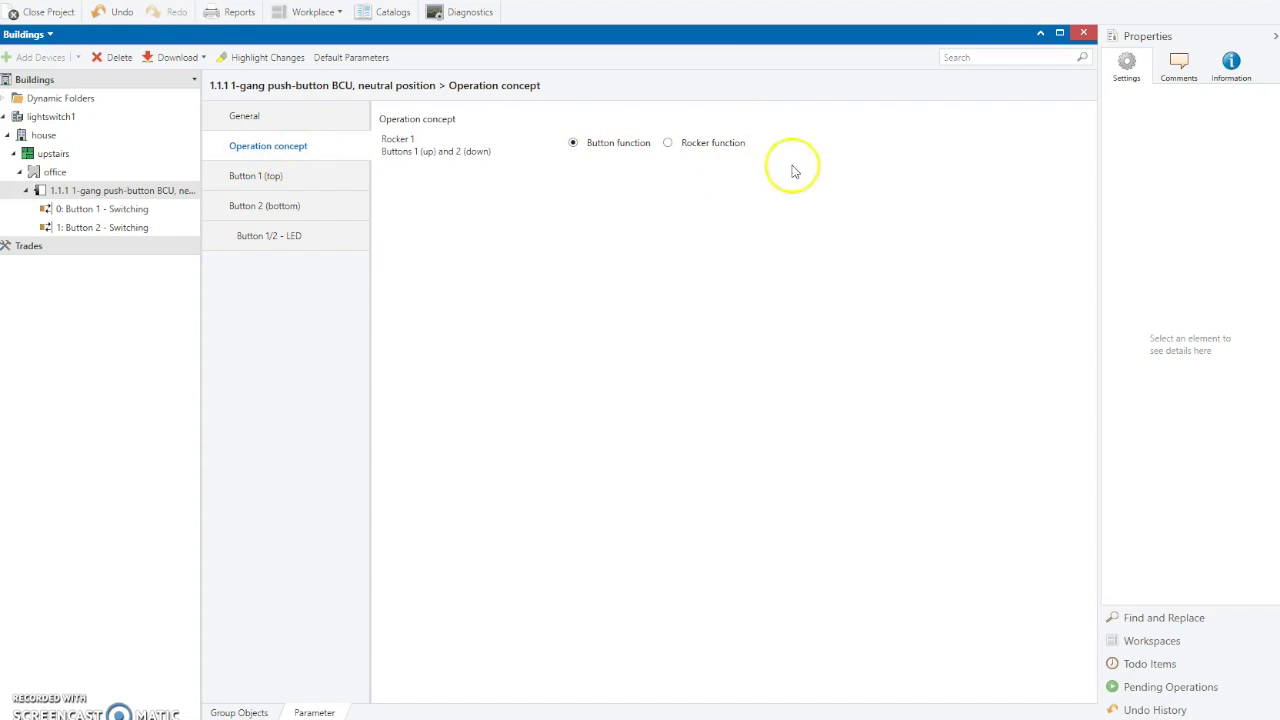
{"action": "left_click", "coordinate": [668, 145]}
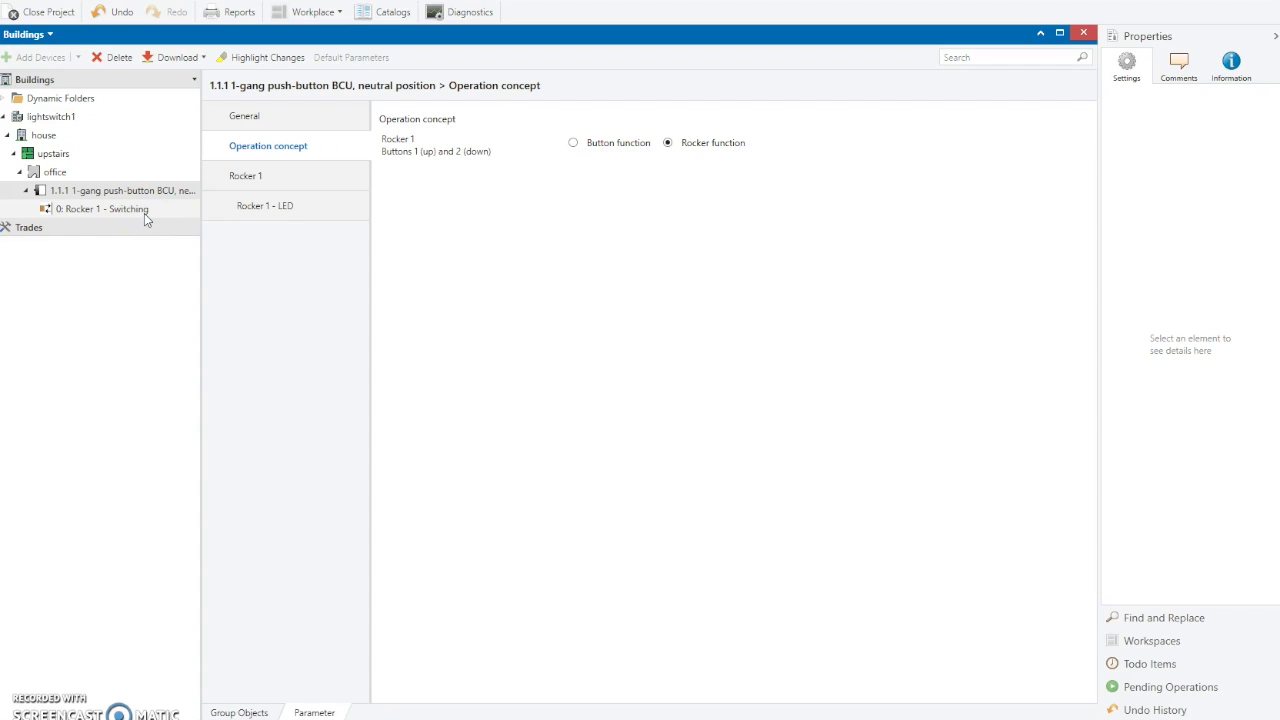
{"action": "left_click", "coordinate": [353, 140]}
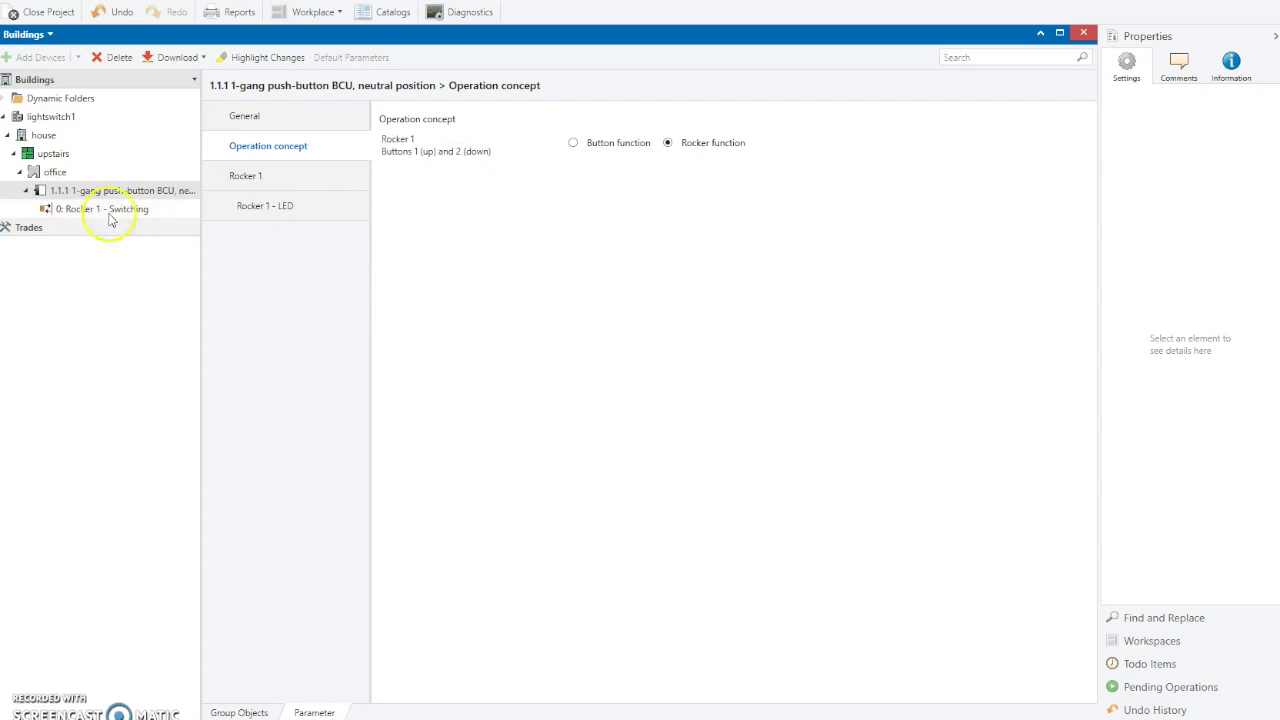
Open a new Group Addresses panel in the workplace alongside Buildings
{"action": "left_click", "coordinate": [335, 14]}
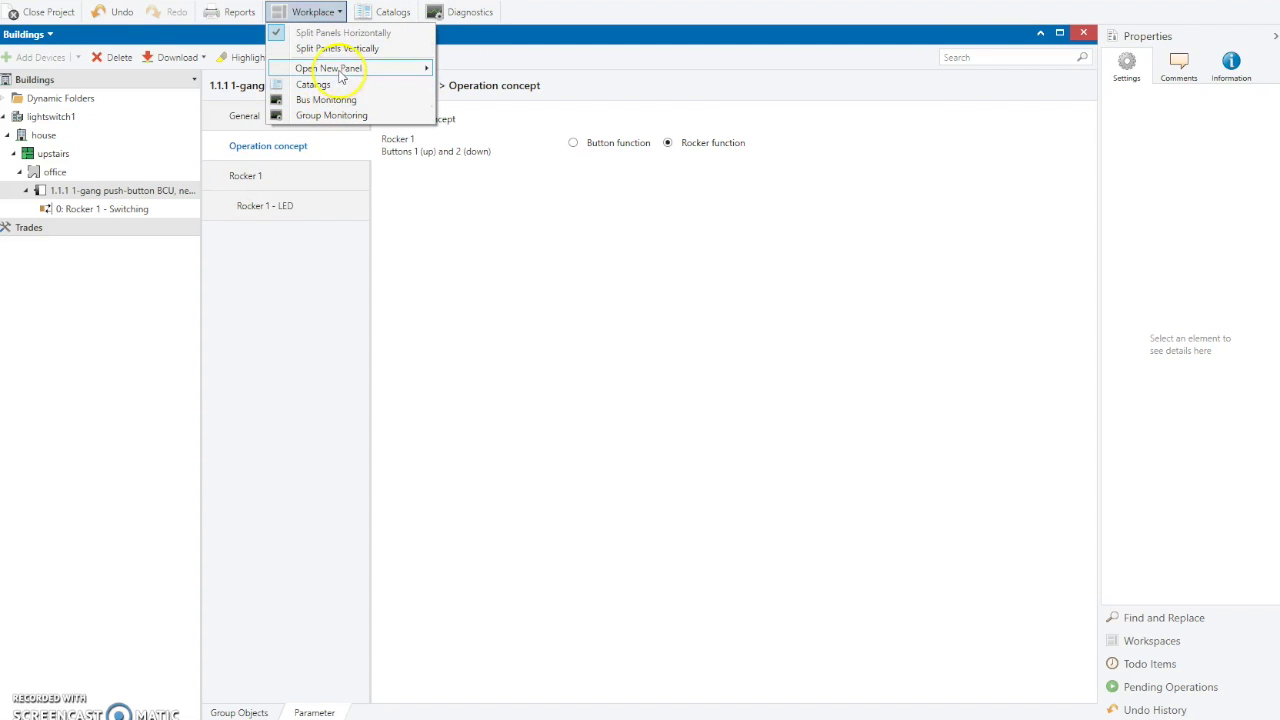
{"action": "mouse_move", "coordinate": [366, 71]}
{"action": "left_click", "coordinate": [472, 85]}
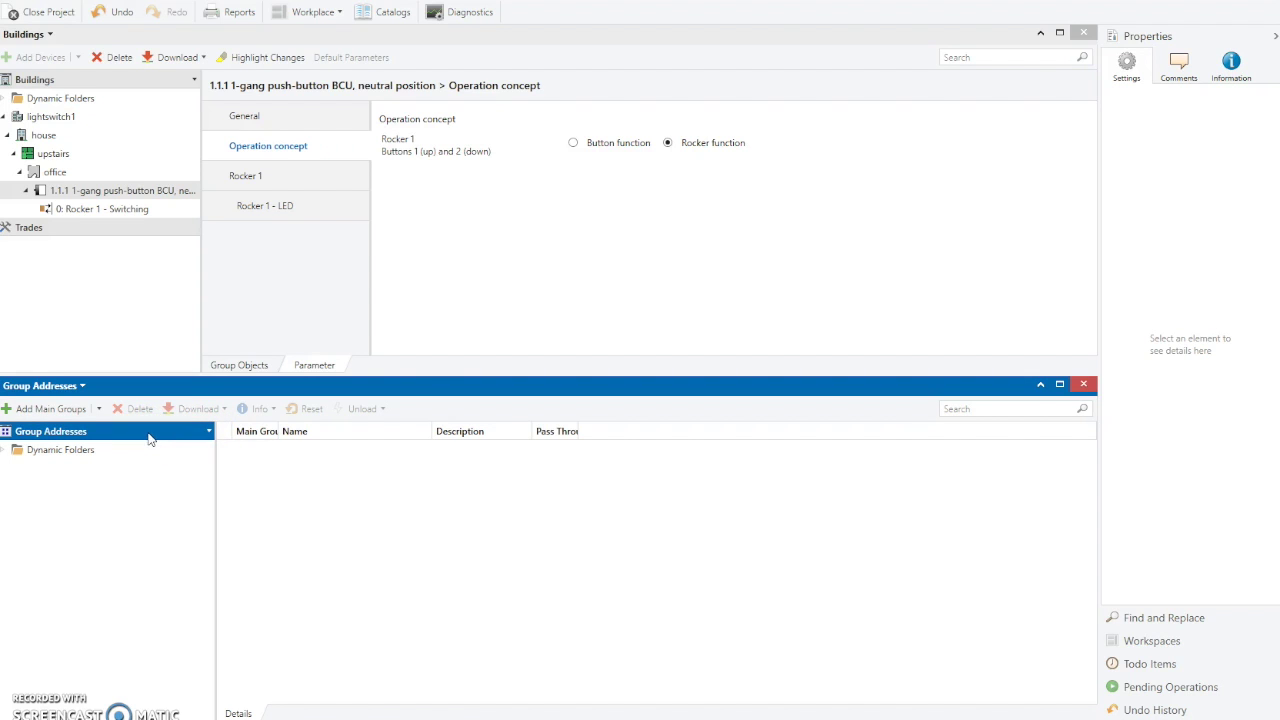
{"action": "left_click", "coordinate": [205, 440]}
{"action": "right_click", "coordinate": [159, 434]}
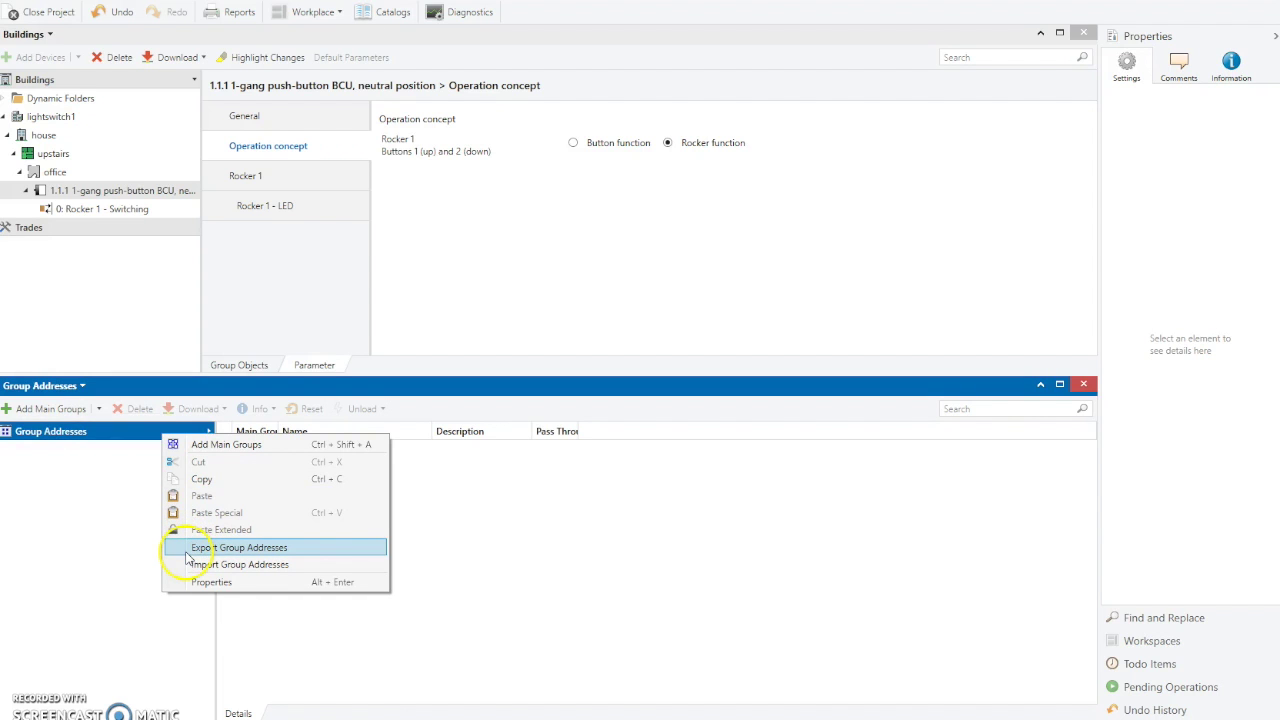
{"action": "left_click", "coordinate": [137, 515]}
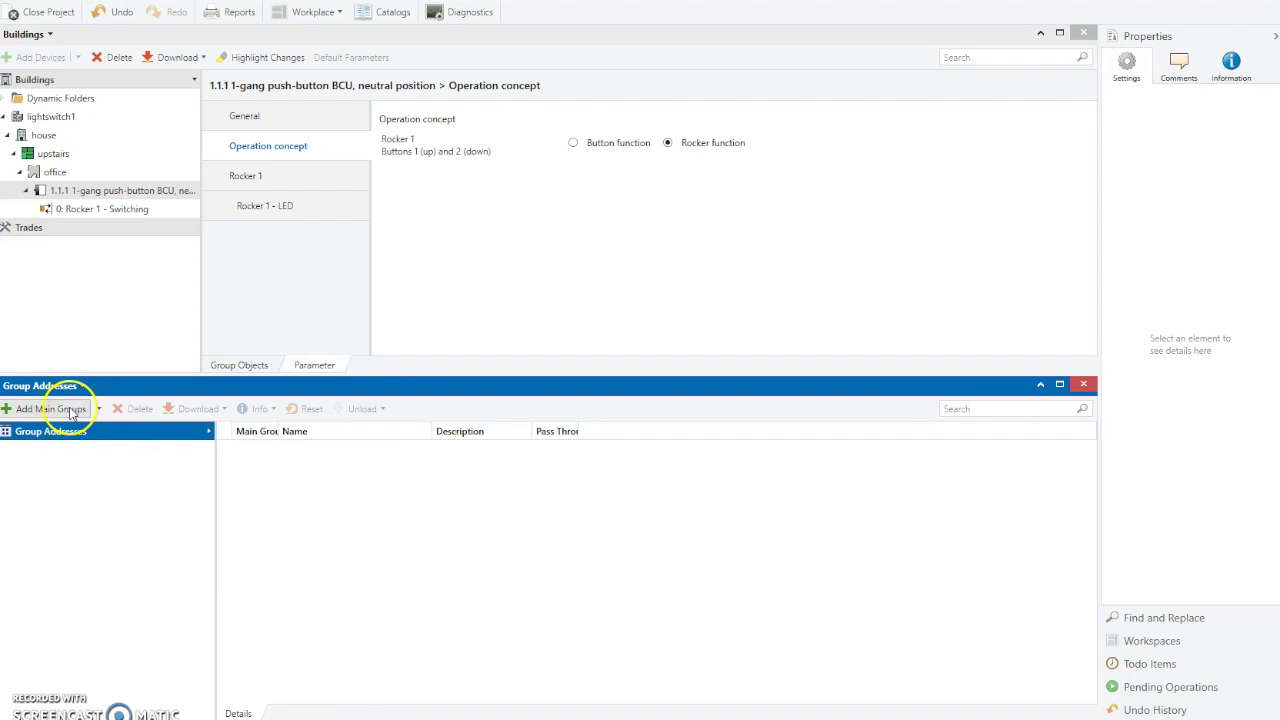
Add a main group named "upstairs" to the group addresses, with its address starting at 1
{"action": "left_click", "coordinate": [73, 412]}
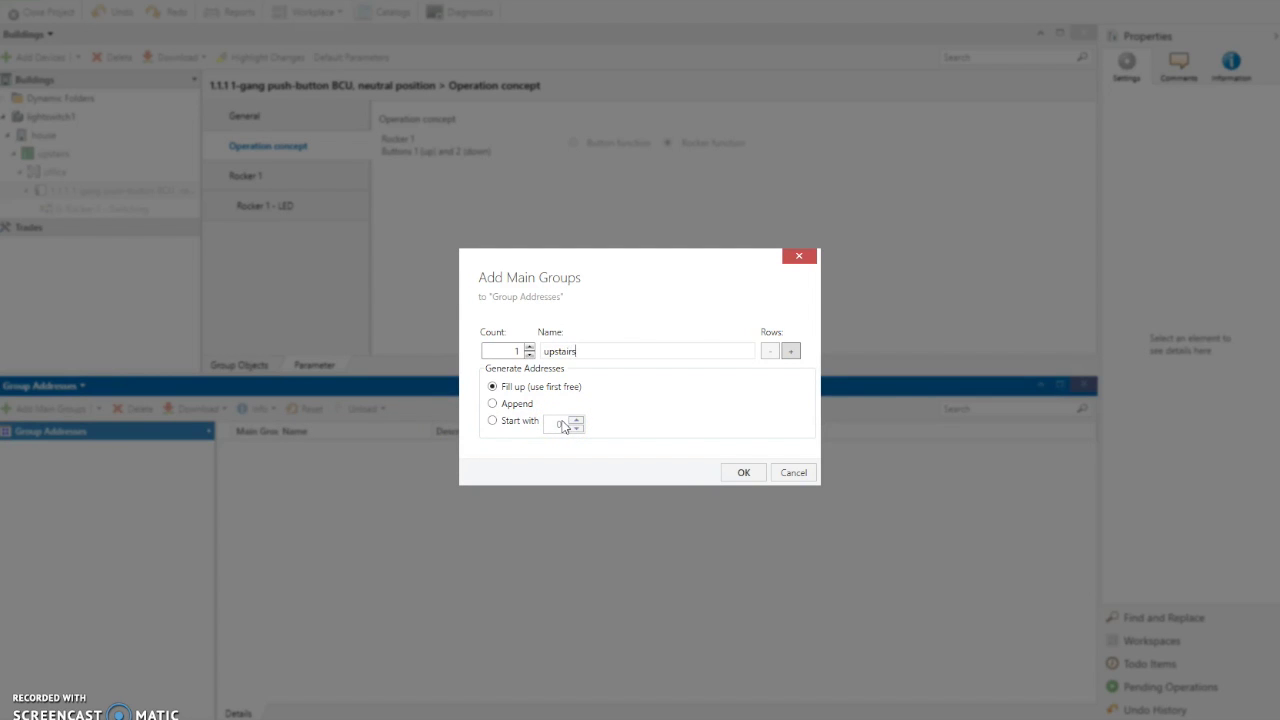
{"action": "left_click", "coordinate": [498, 421]}
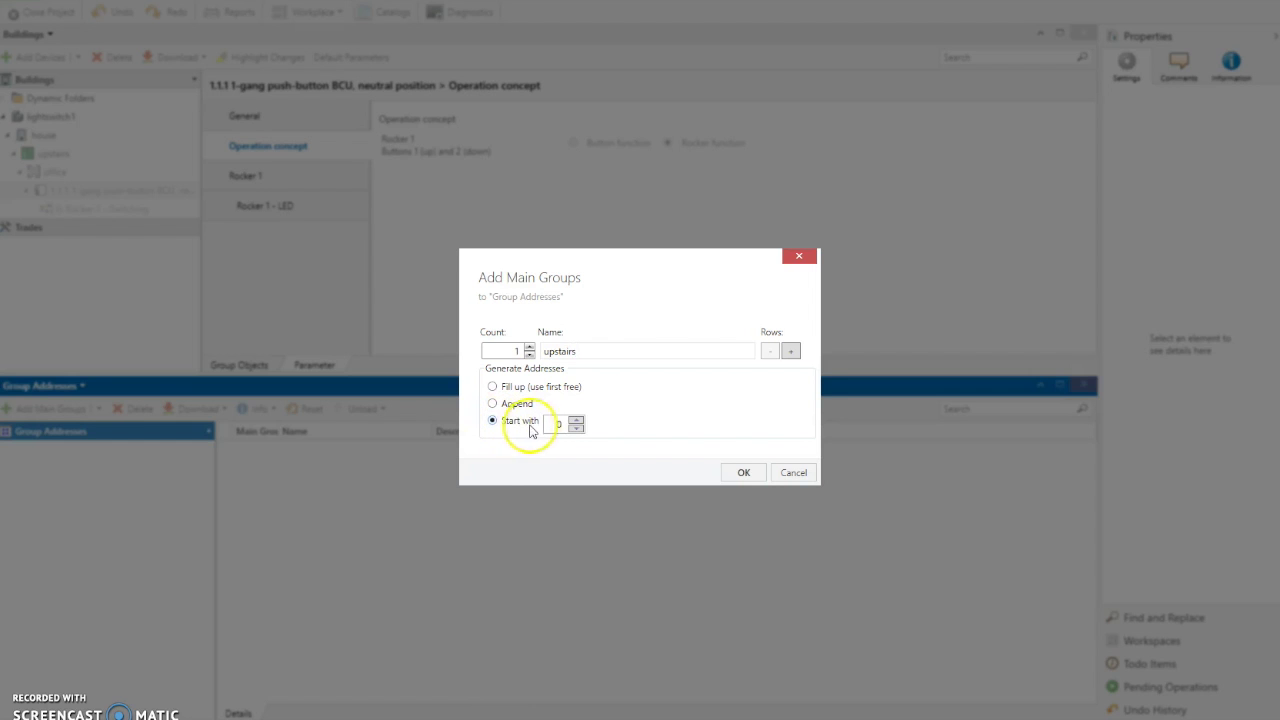
{"action": "left_click", "coordinate": [576, 419]}
{"action": "left_click", "coordinate": [743, 472]}
Add a middle group named "office" to the upstairs main group, with its address starting at 4
{"action": "left_click", "coordinate": [63, 469]}
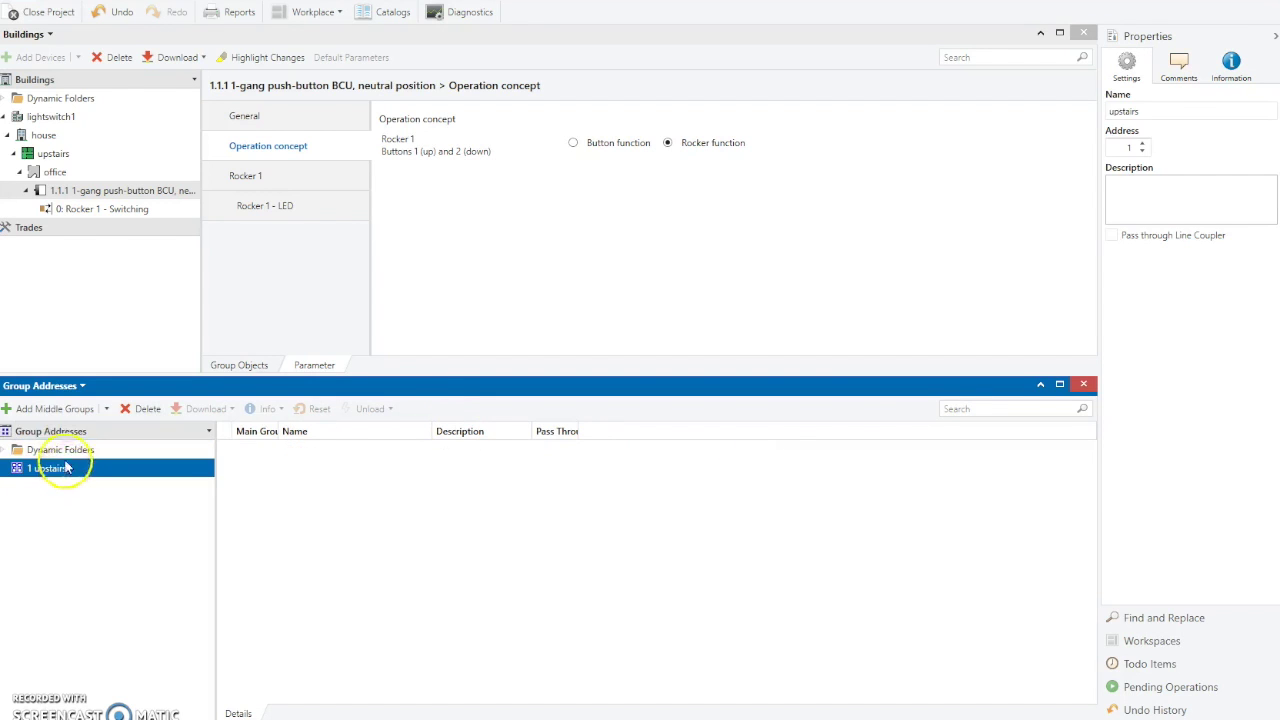
{"action": "left_click", "coordinate": [55, 409]}
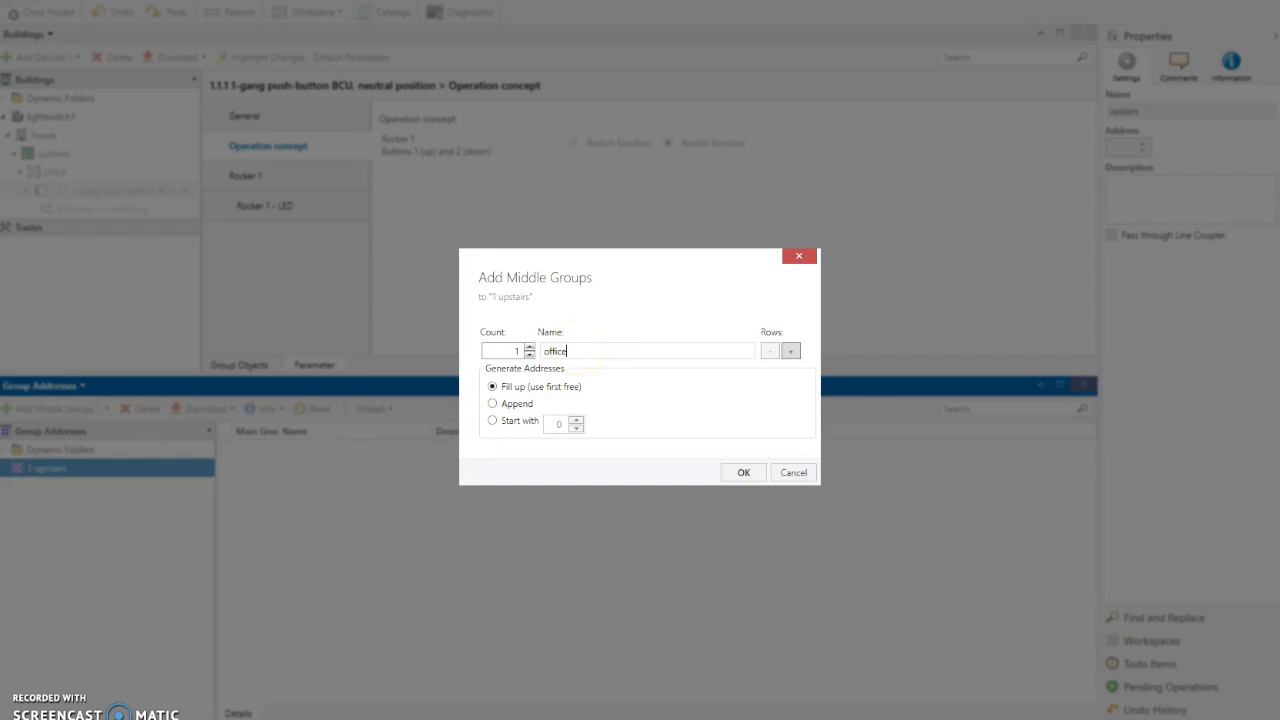
{"action": "left_click", "coordinate": [492, 421]}
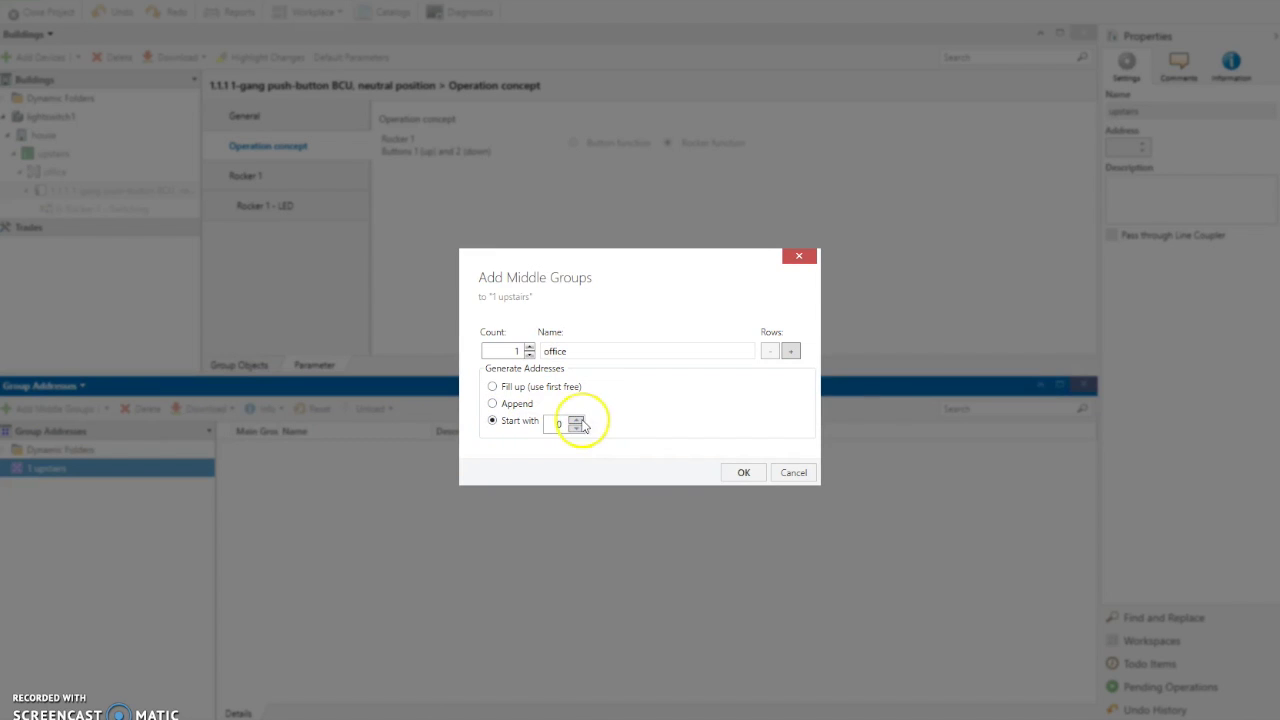
{"action": "left_click", "coordinate": [740, 472]}
Add a group address named "light" to the office middle group, starting with address 10
{"action": "left_click", "coordinate": [50, 486]}
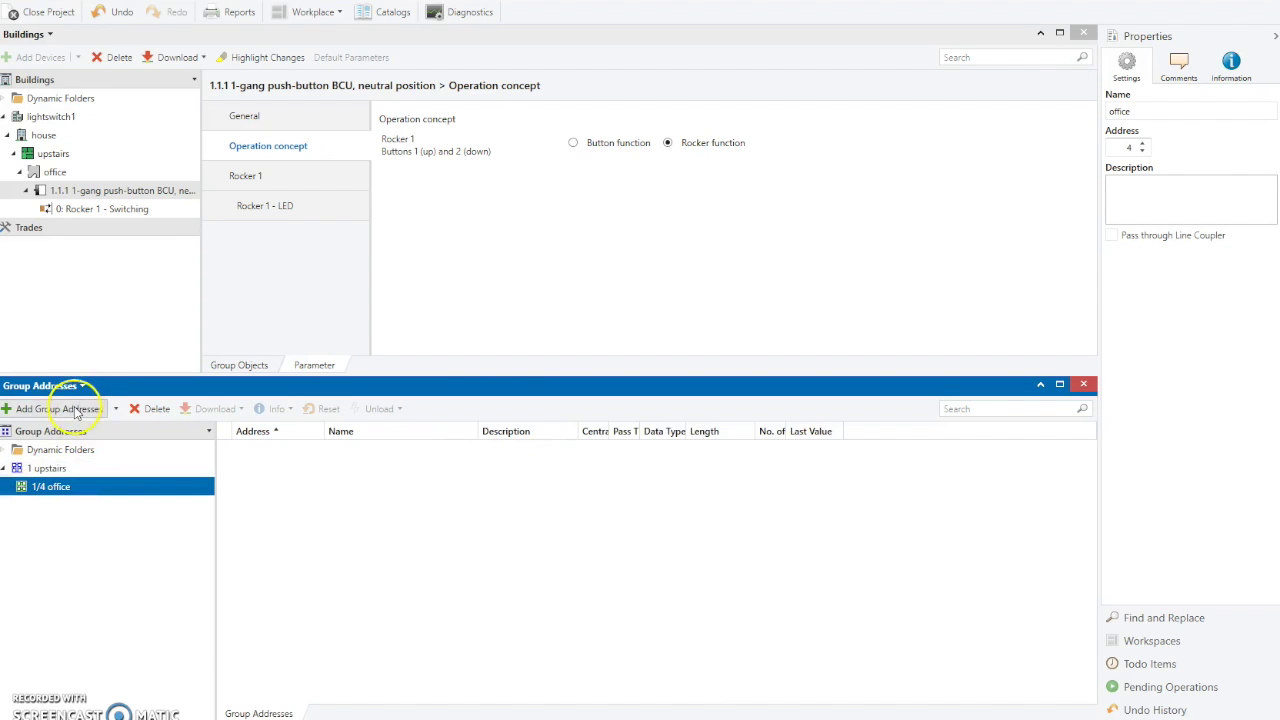
{"action": "left_click", "coordinate": [80, 413]}
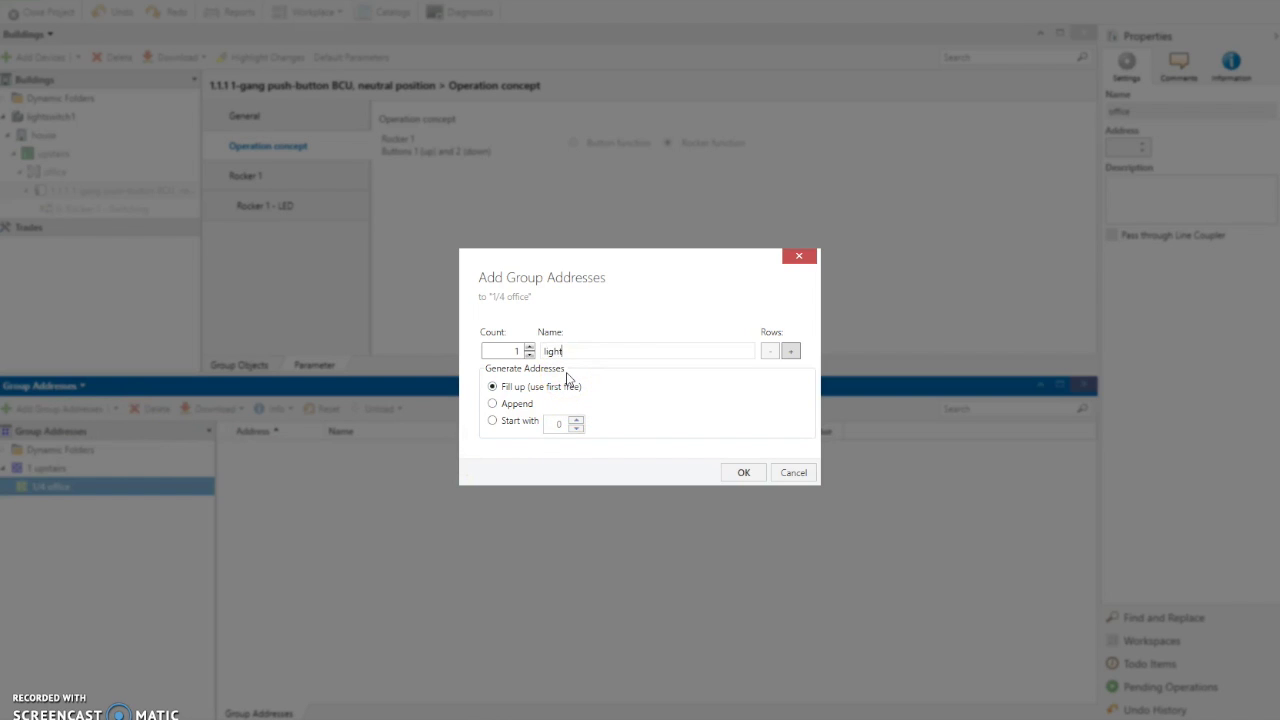
{"action": "left_click", "coordinate": [491, 421]}
{"action": "left_click", "coordinate": [557, 423]}
{"action": "type", "text": "1"}
{"action": "left_click", "coordinate": [744, 472]}
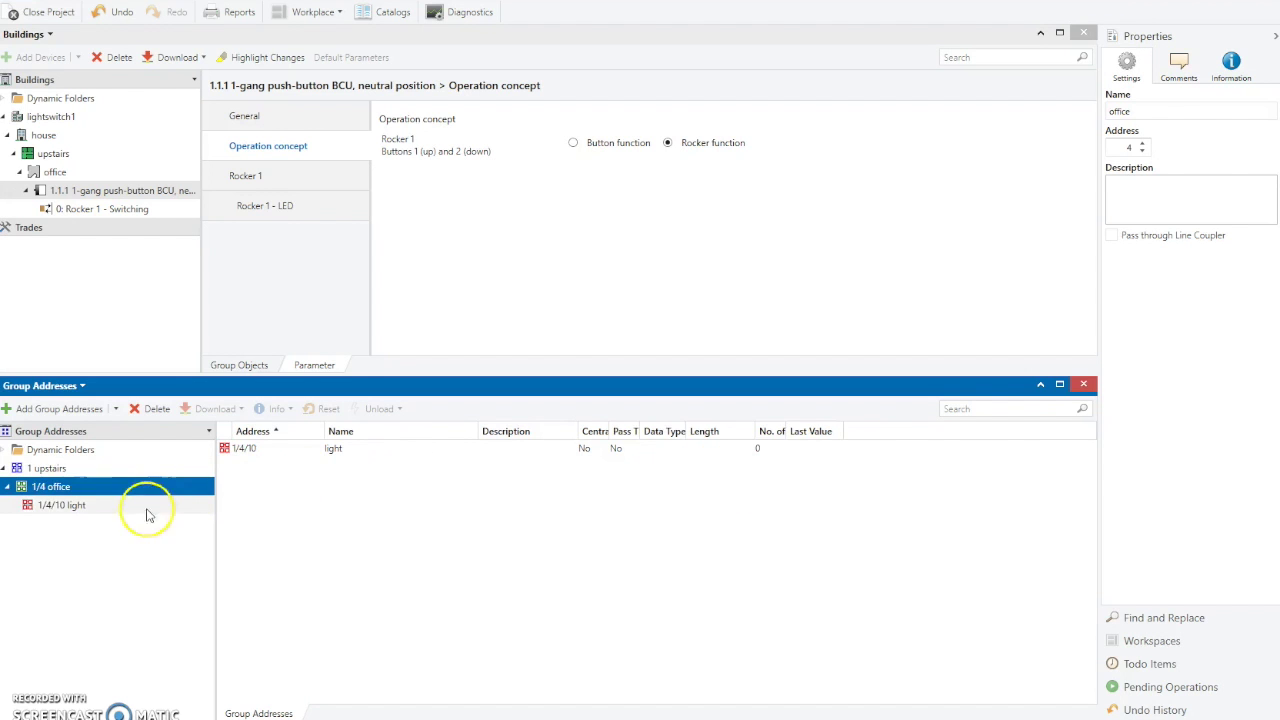
Set the data type of the light group address to 1.001 switch and look at its comments
{"action": "left_click", "coordinate": [58, 506]}
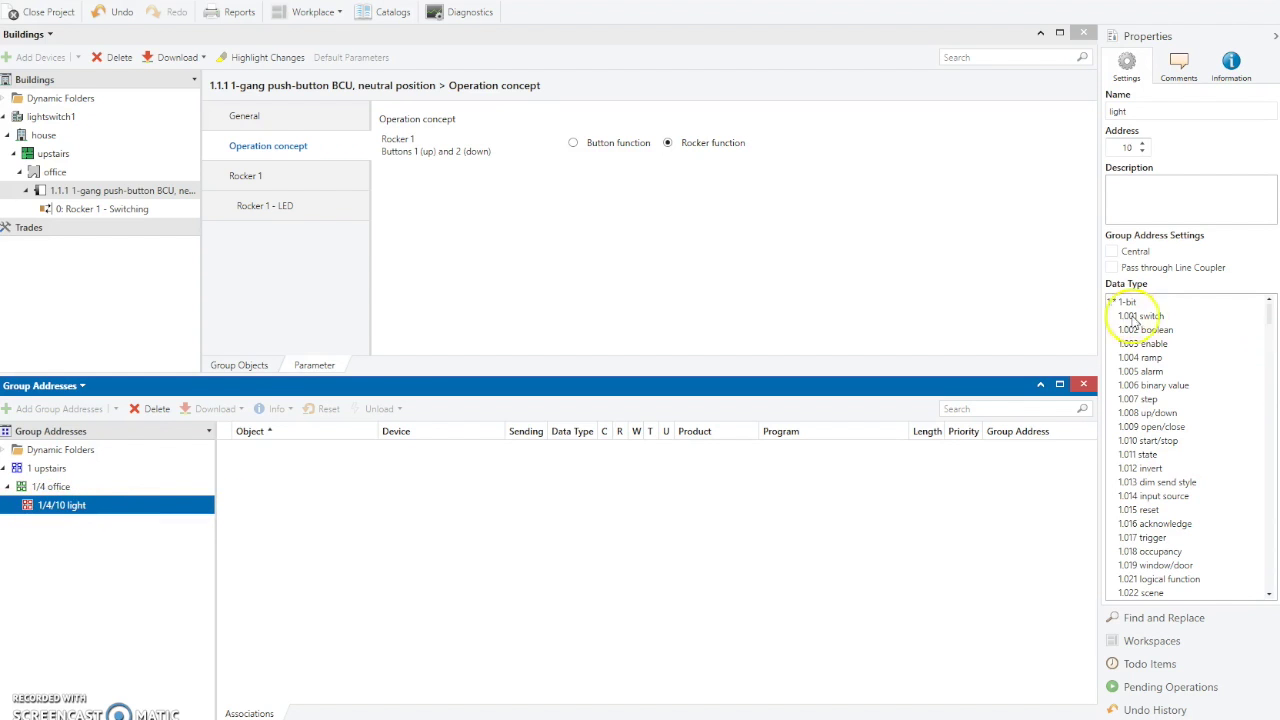
{"action": "mouse_move", "coordinate": [1147, 318]}
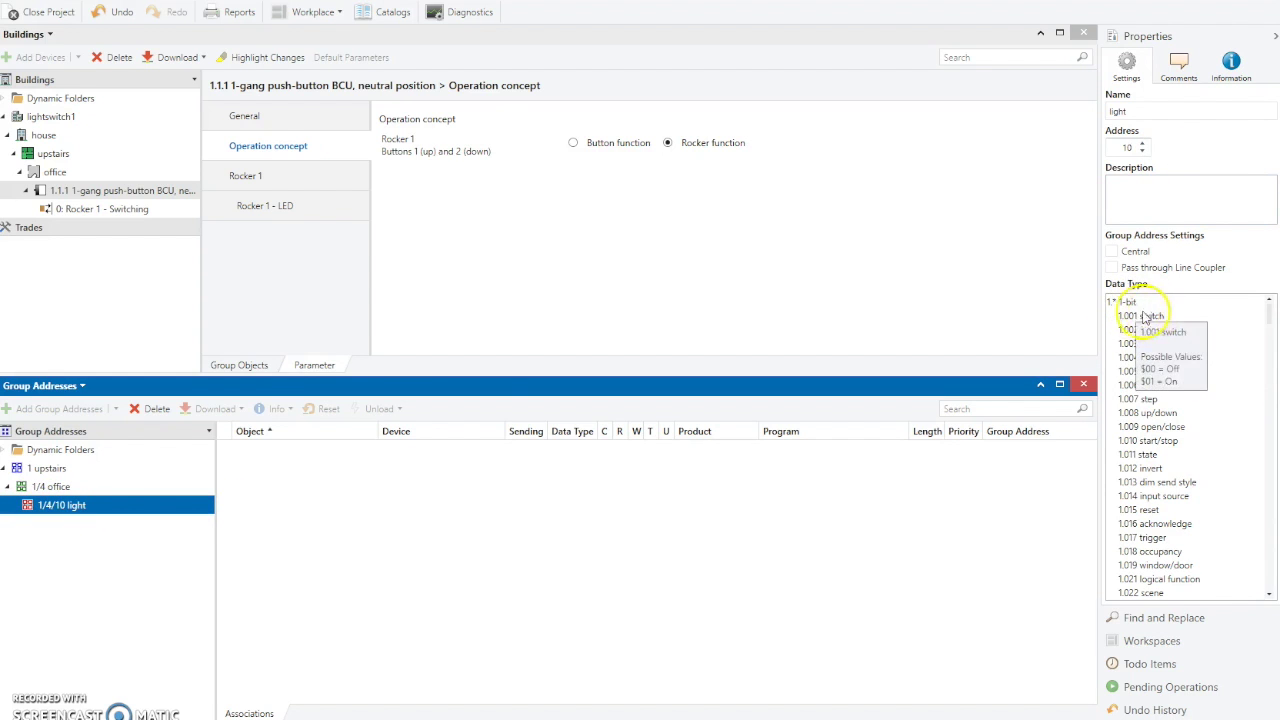
{"action": "left_click", "coordinate": [1150, 317]}
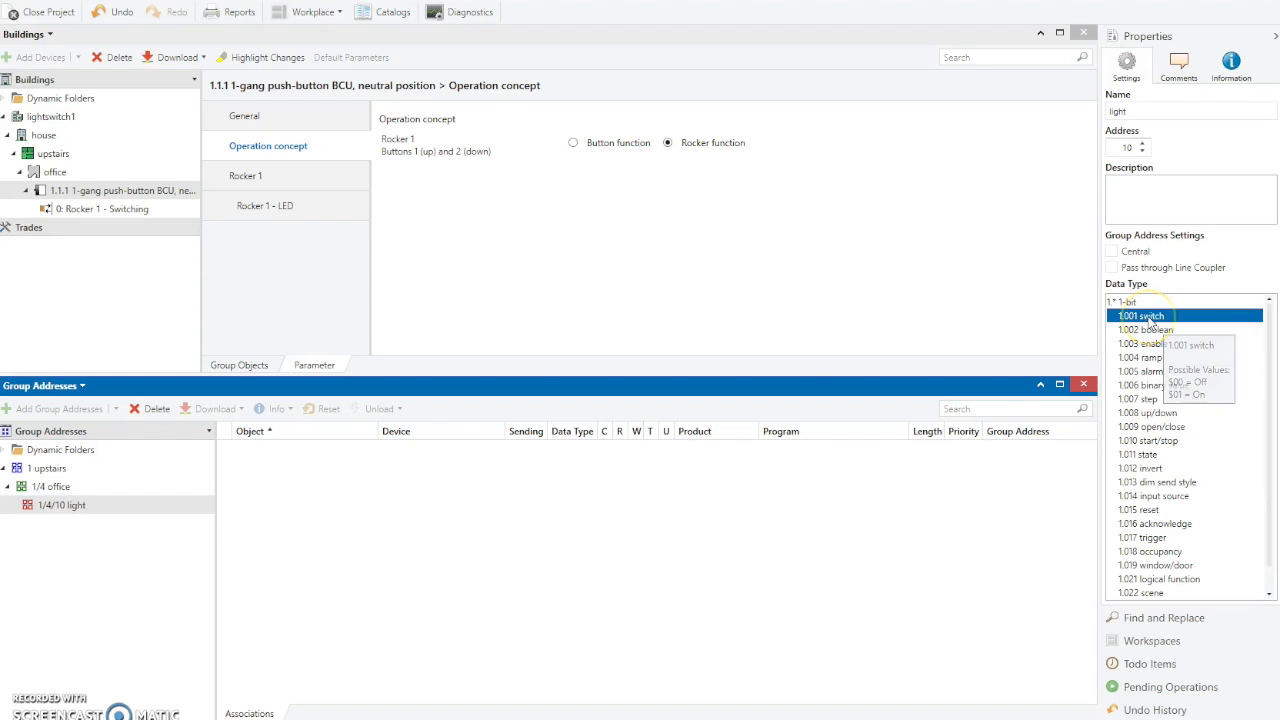
{"action": "left_click", "coordinate": [106, 505]}
{"action": "right_click", "coordinate": [110, 509]}
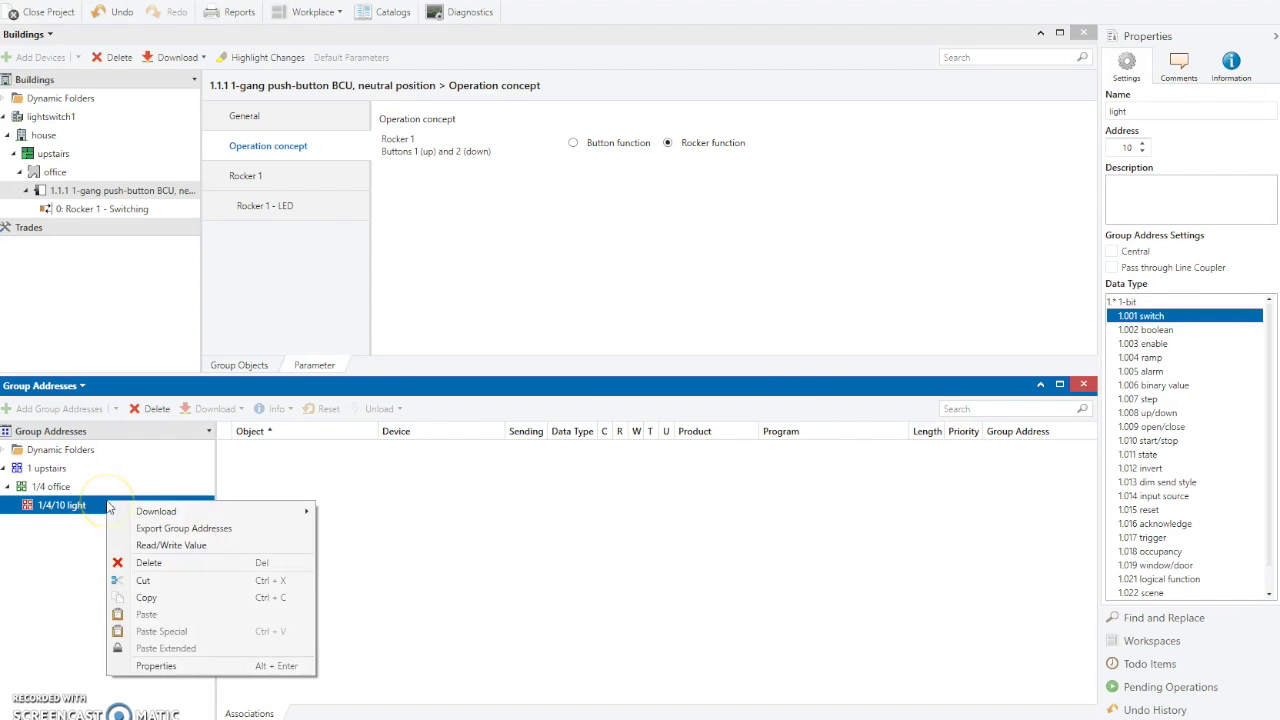
{"action": "left_click", "coordinate": [324, 488]}
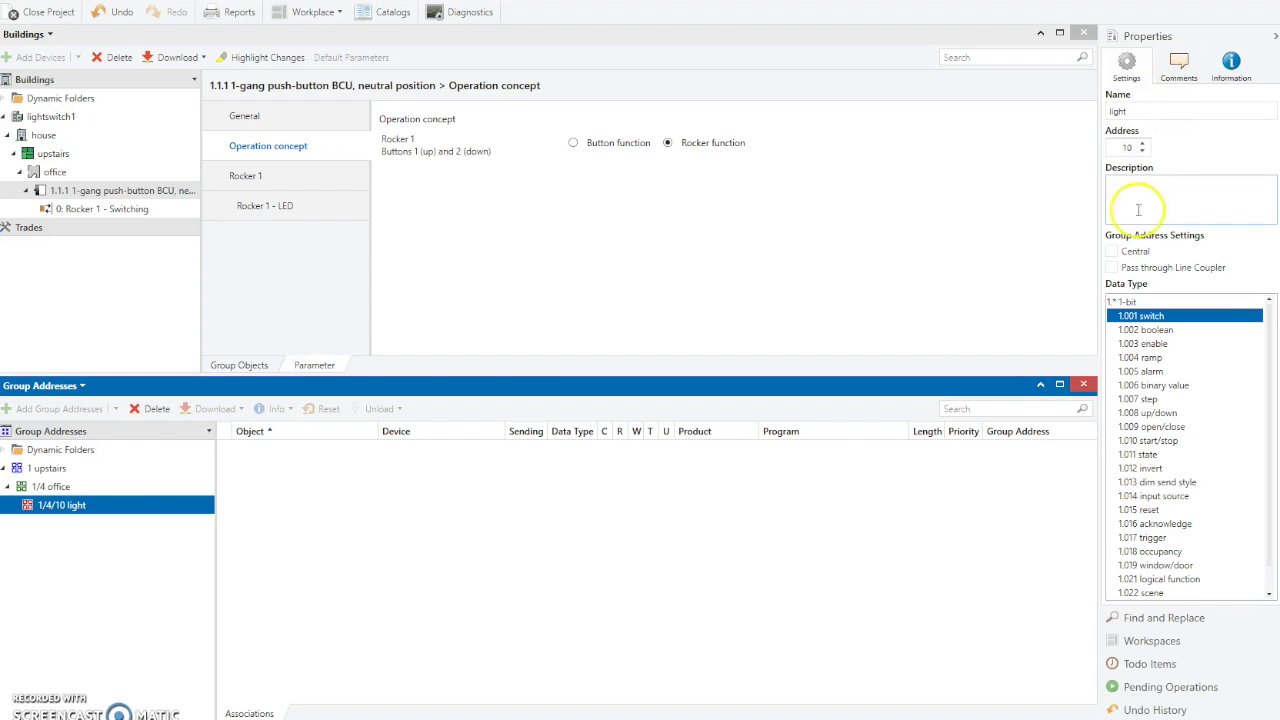
{"action": "left_click", "coordinate": [1179, 63]}
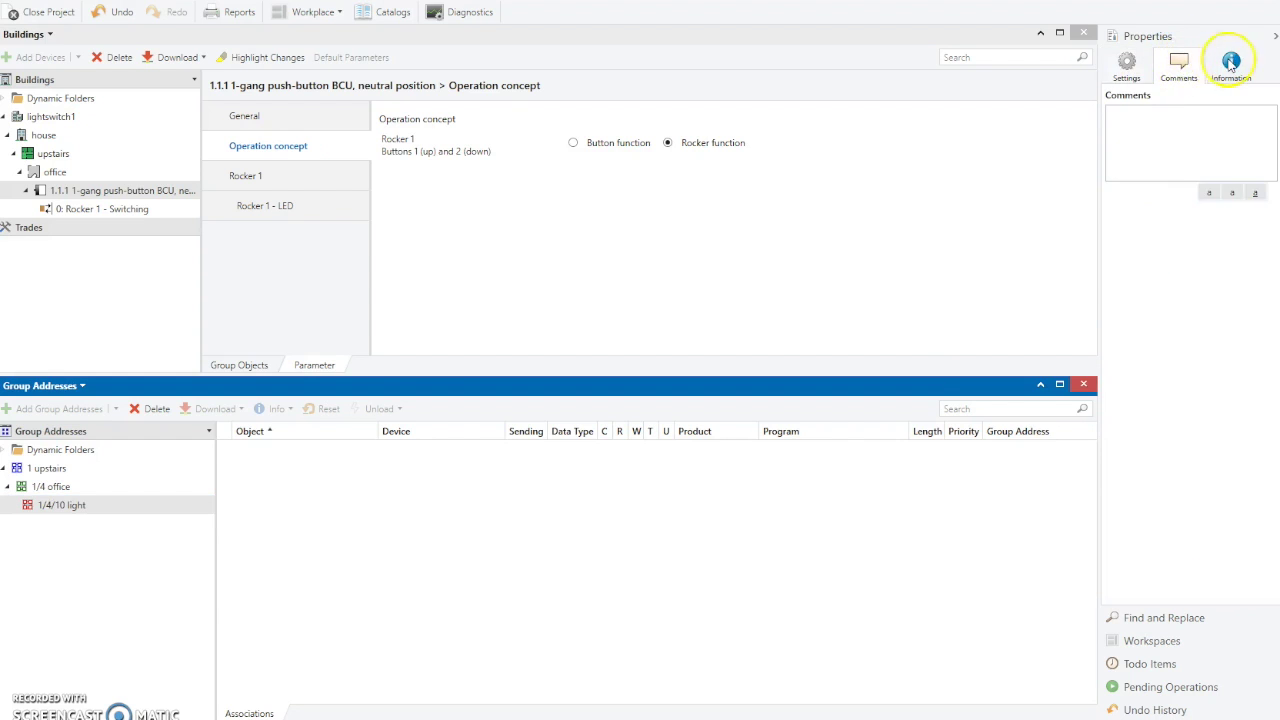
{"action": "left_click", "coordinate": [1128, 66]}
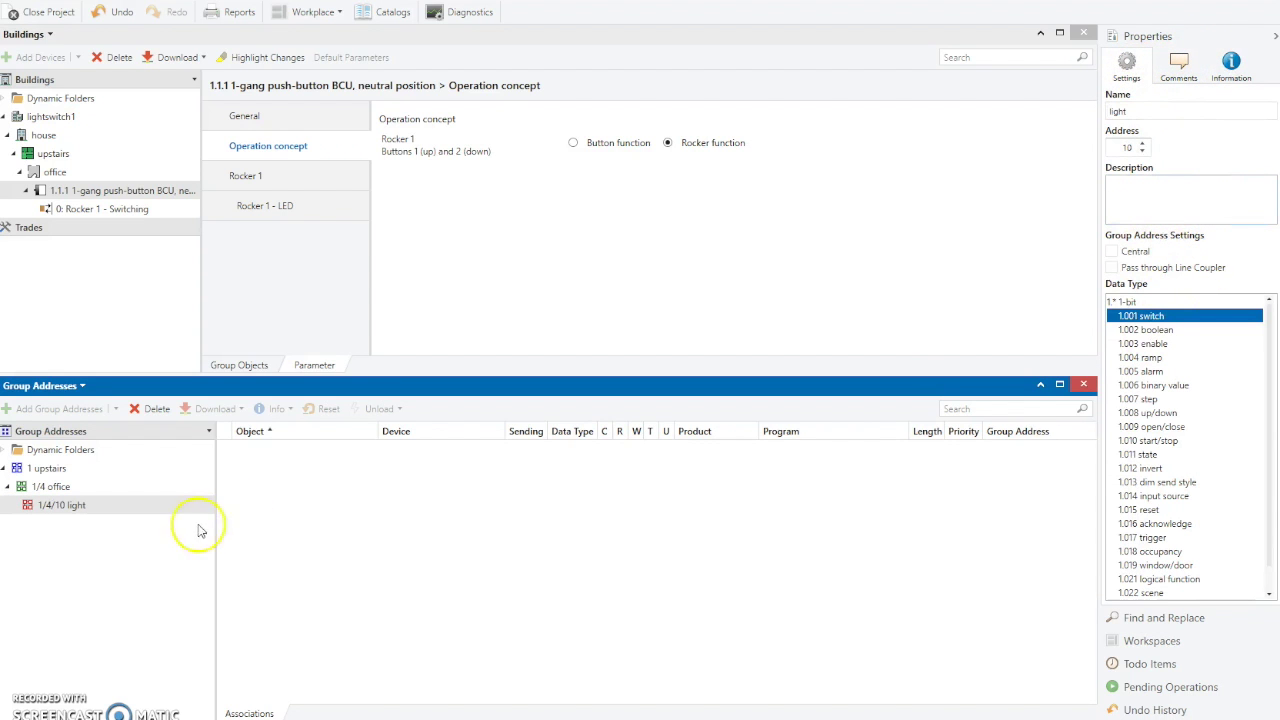
Link the light group address to the push-button's Rocker 1 - Switching group object
{"action": "left_click", "coordinate": [136, 507]}
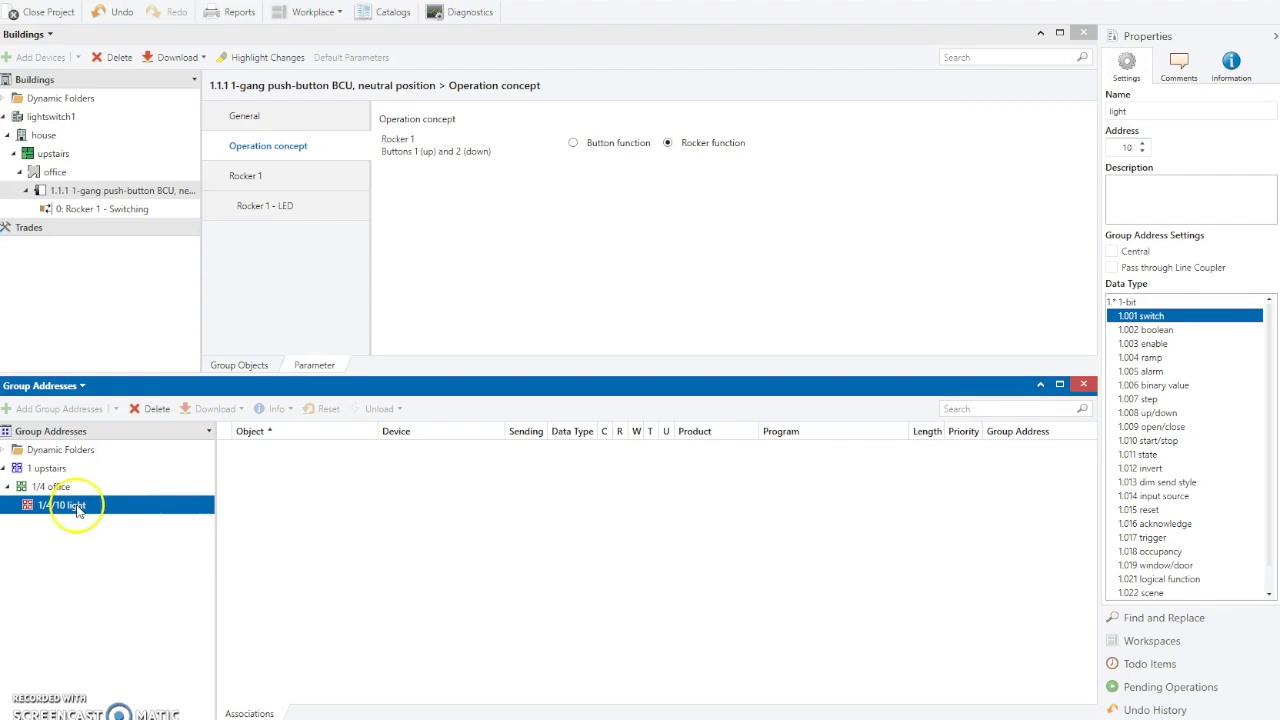
{"action": "left_click_drag", "start_coordinate": [80, 512], "coordinate": [110, 209]}
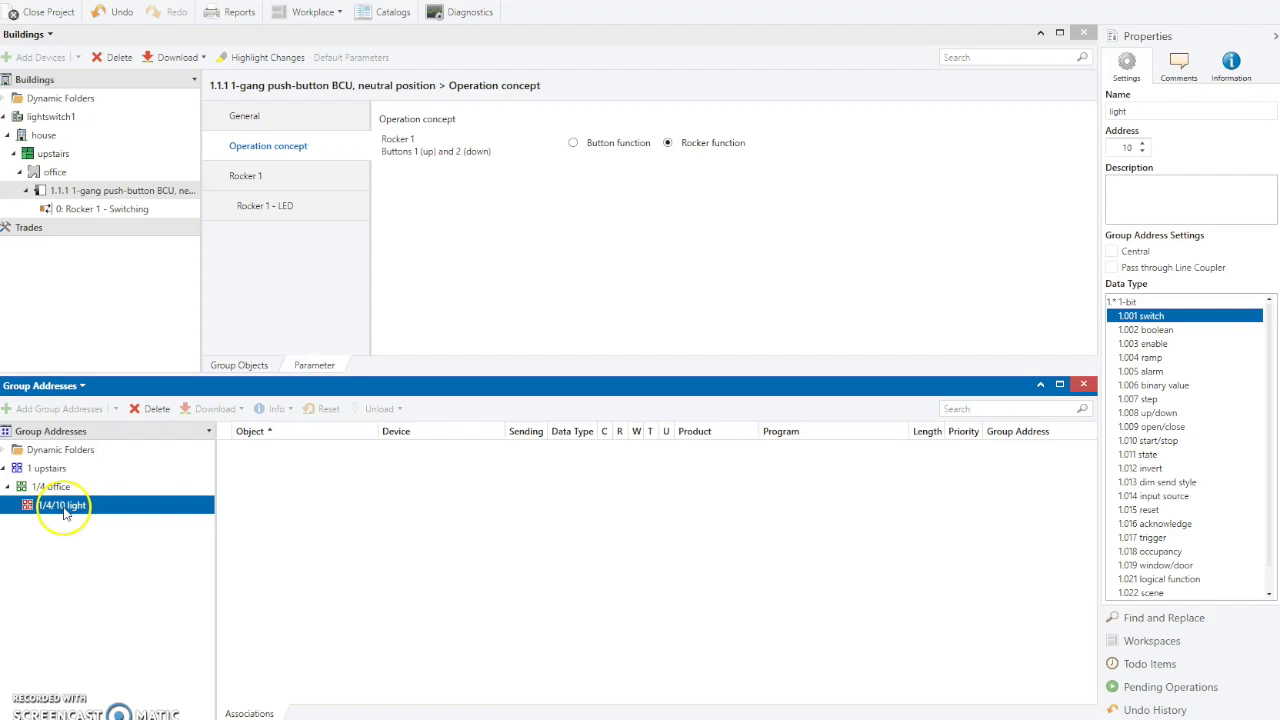
{"action": "left_click_drag", "start_coordinate": [64, 513], "coordinate": [129, 216]}
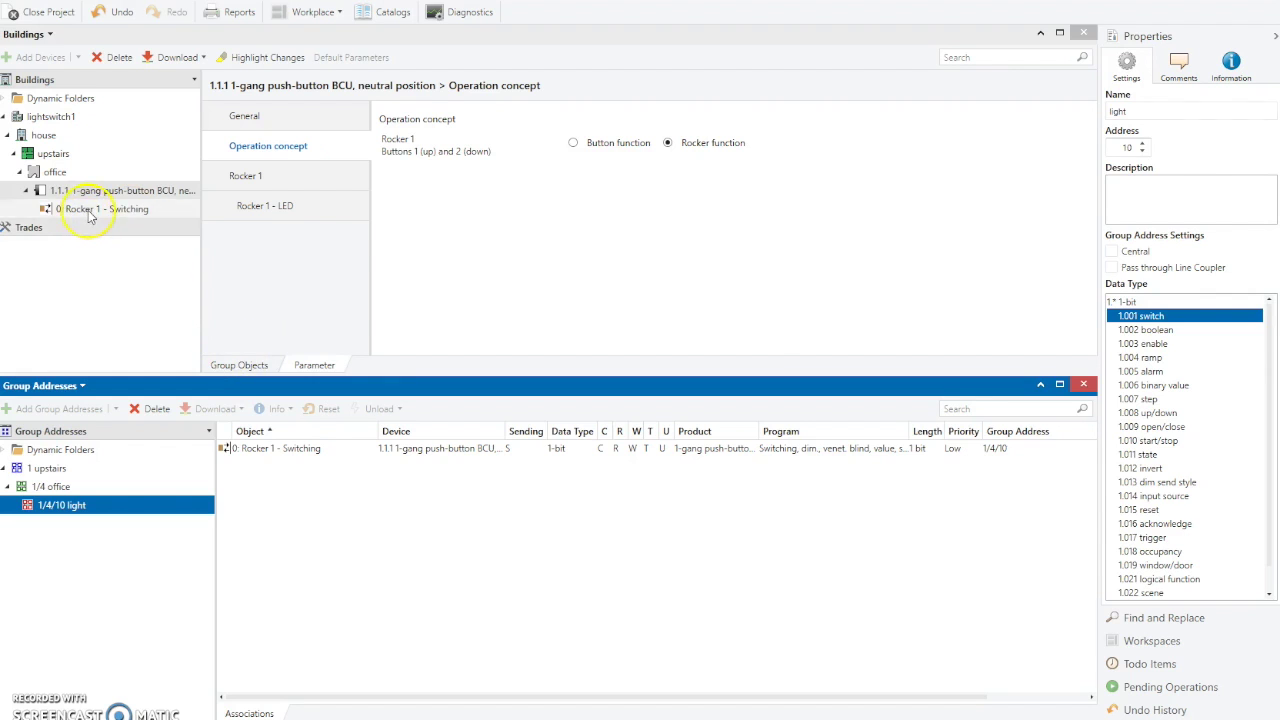
Review the group address association of Rocker 1 - Switching and the group objects of the office push-button
{"action": "left_click", "coordinate": [89, 211]}
{"action": "left_click", "coordinate": [234, 365]}
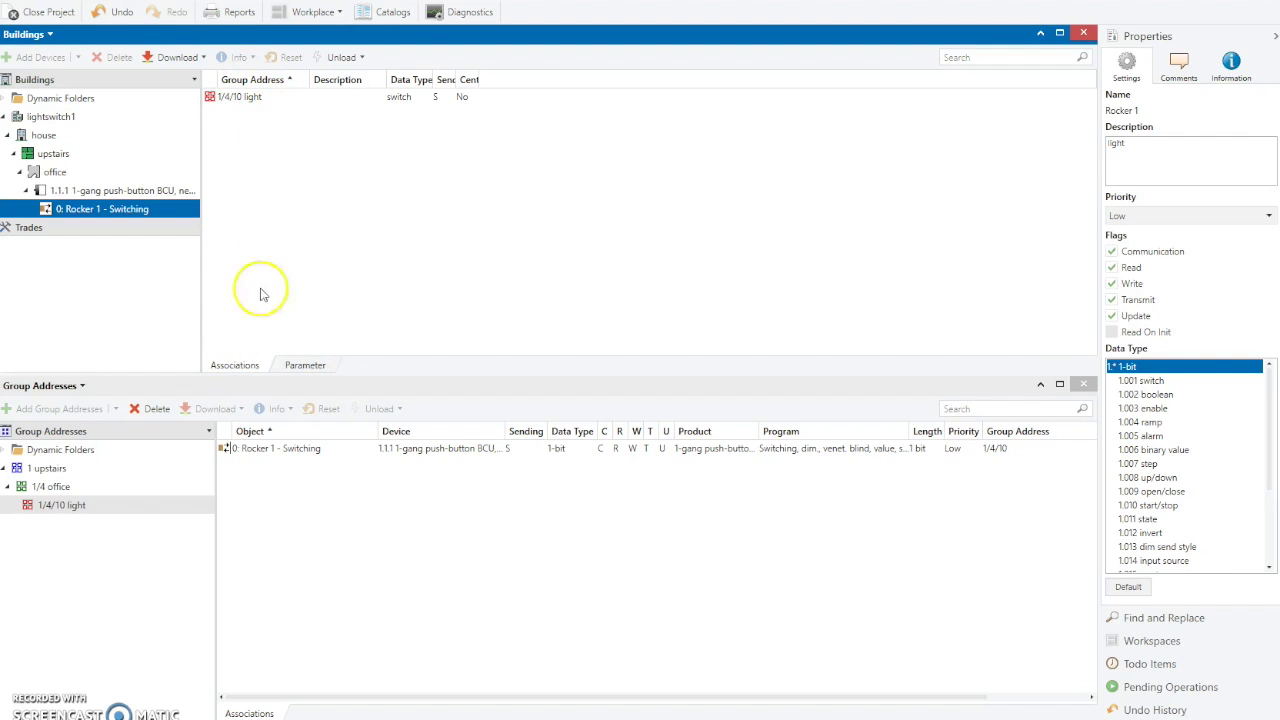
{"action": "left_click", "coordinate": [306, 366]}
{"action": "left_click", "coordinate": [245, 370]}
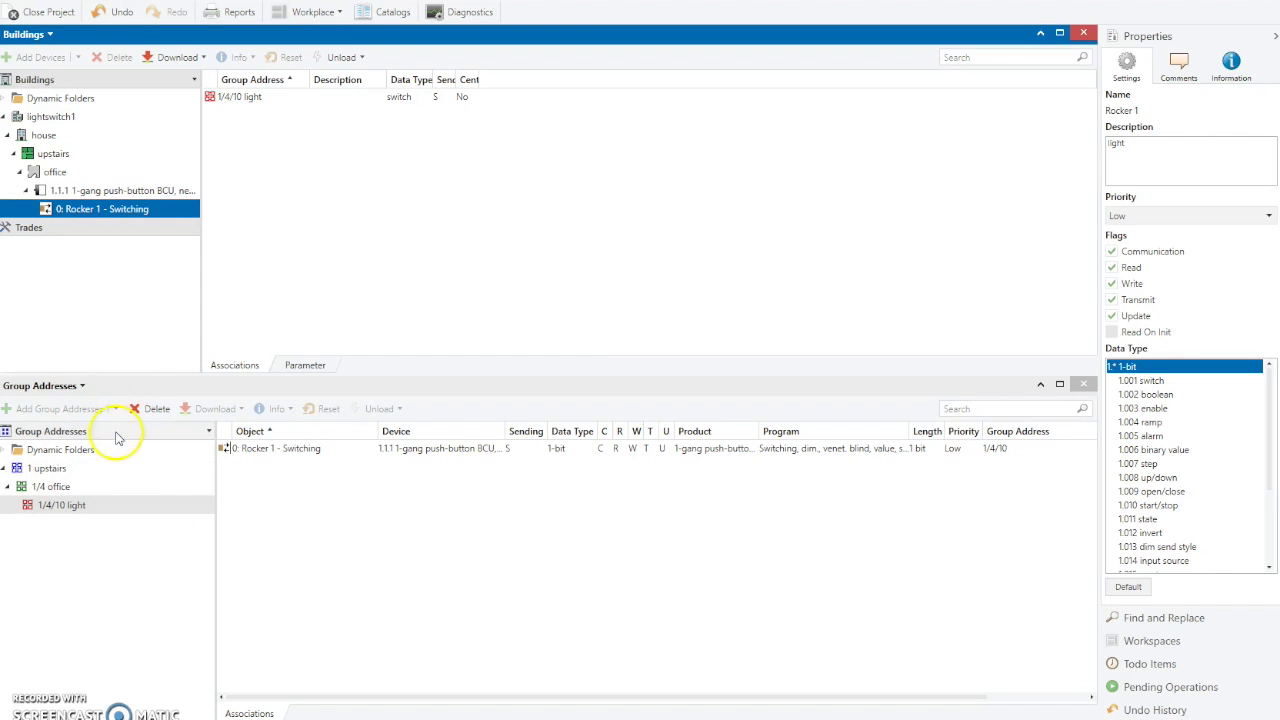
{"action": "left_click", "coordinate": [80, 196]}
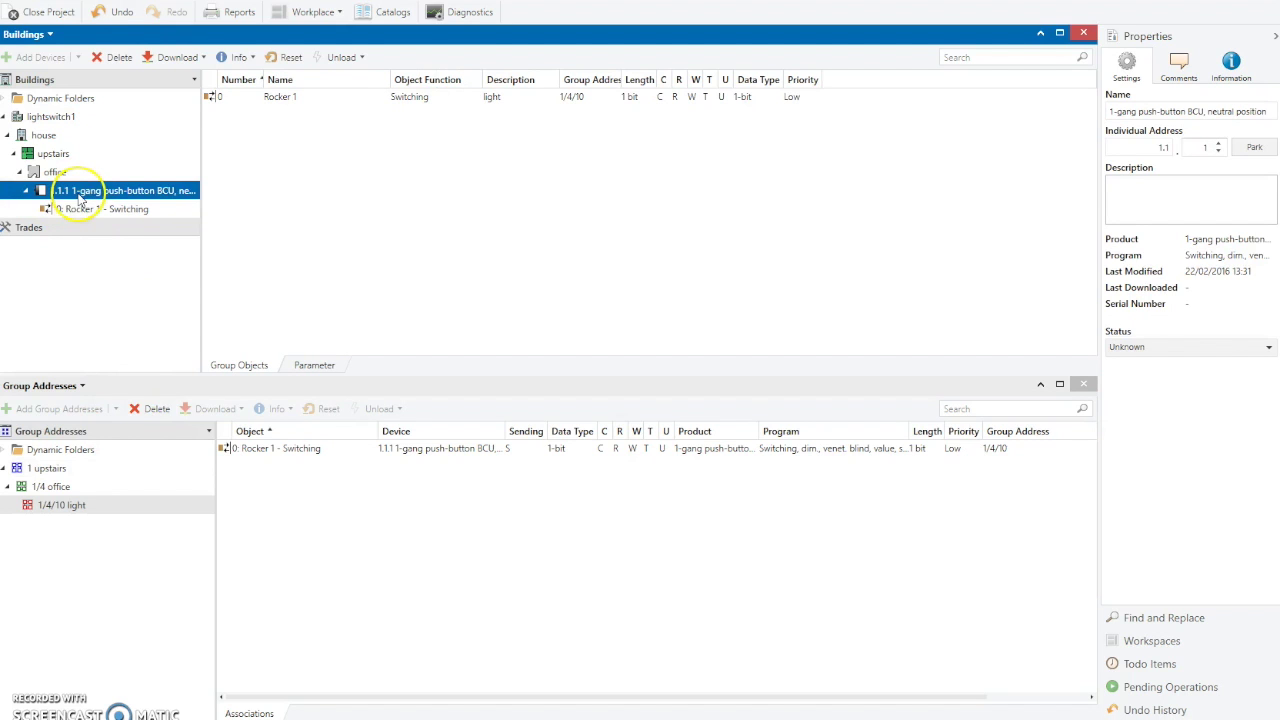
{"action": "left_click", "coordinate": [88, 209]}
{"action": "left_click", "coordinate": [95, 191]}
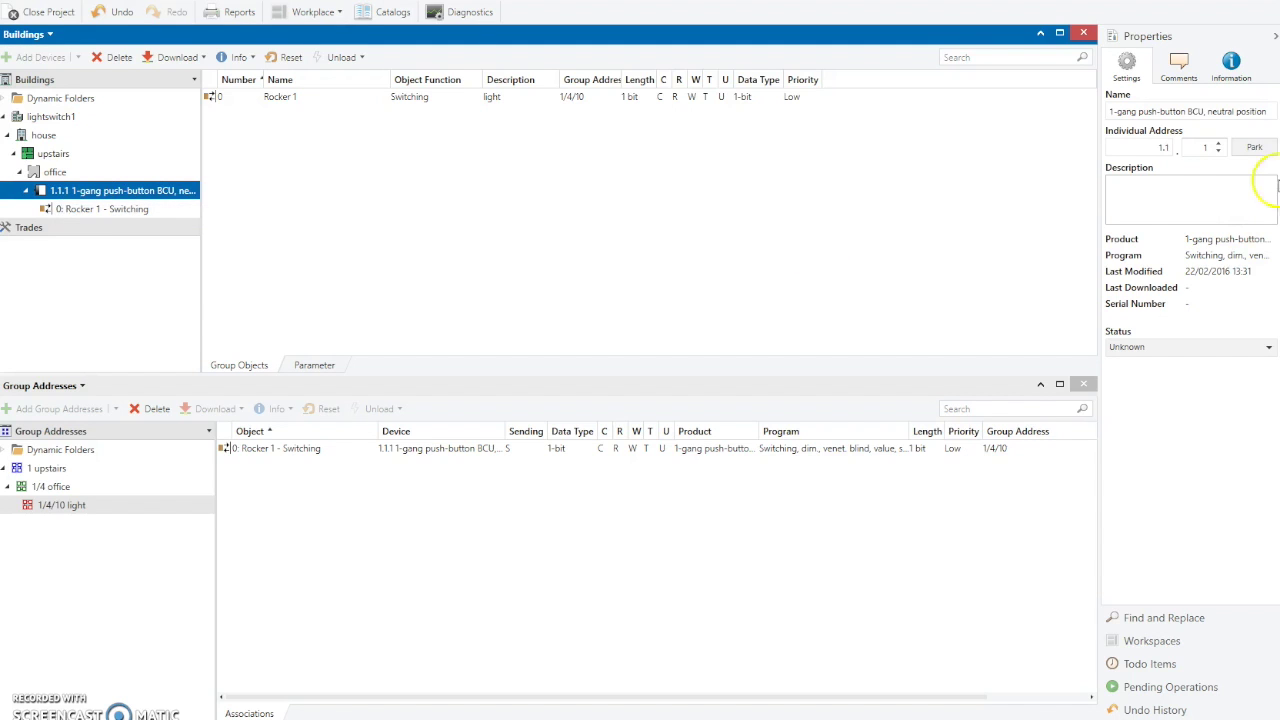
Set the push-button's individual address to 1.1.65
{"action": "left_click", "coordinate": [1200, 148]}
{"action": "double_click", "coordinate": [1203, 148]}
{"action": "key", "text": "BackSpace"}
{"action": "type", "text": "65"}
{"action": "key", "text": "Return"}
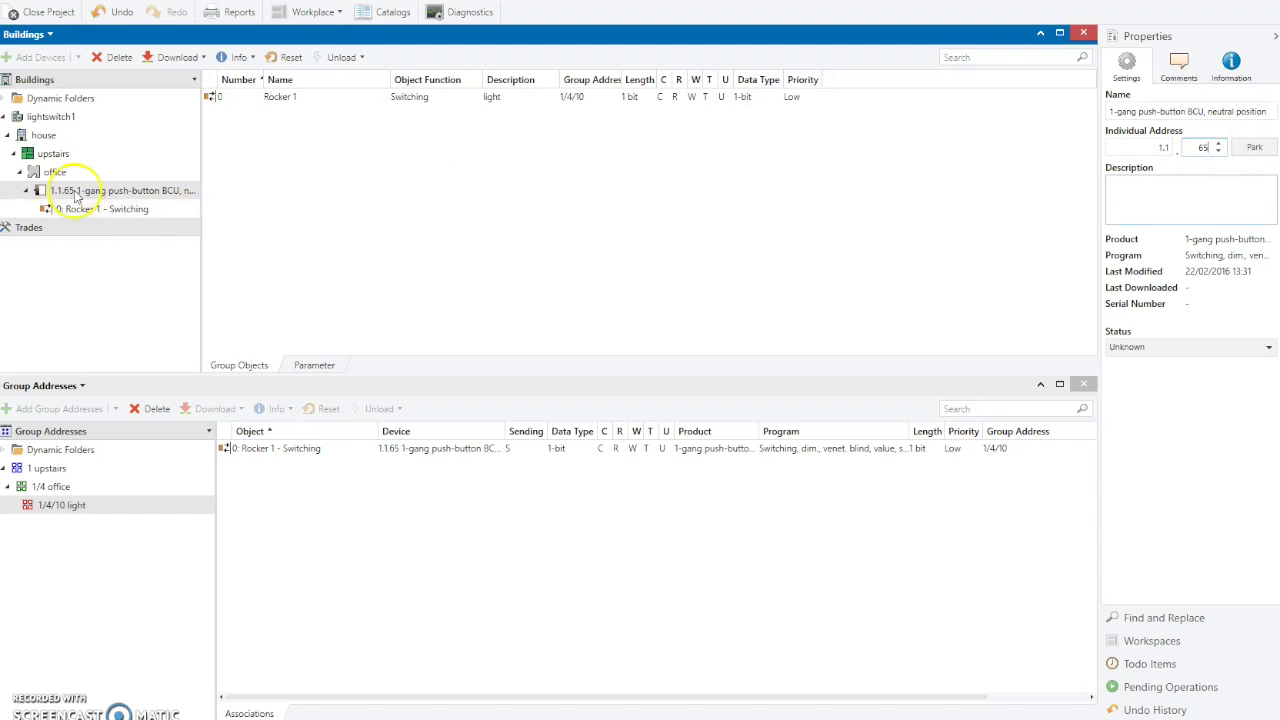
{"action": "left_click", "coordinate": [100, 190]}
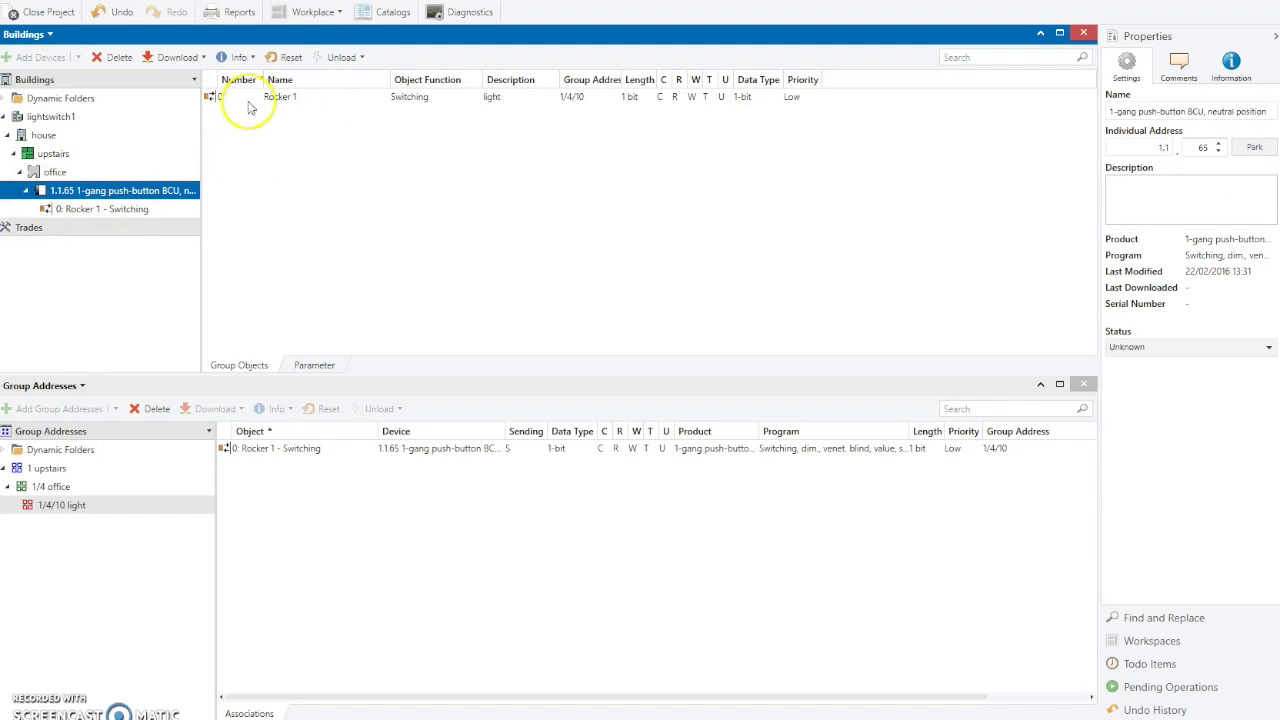
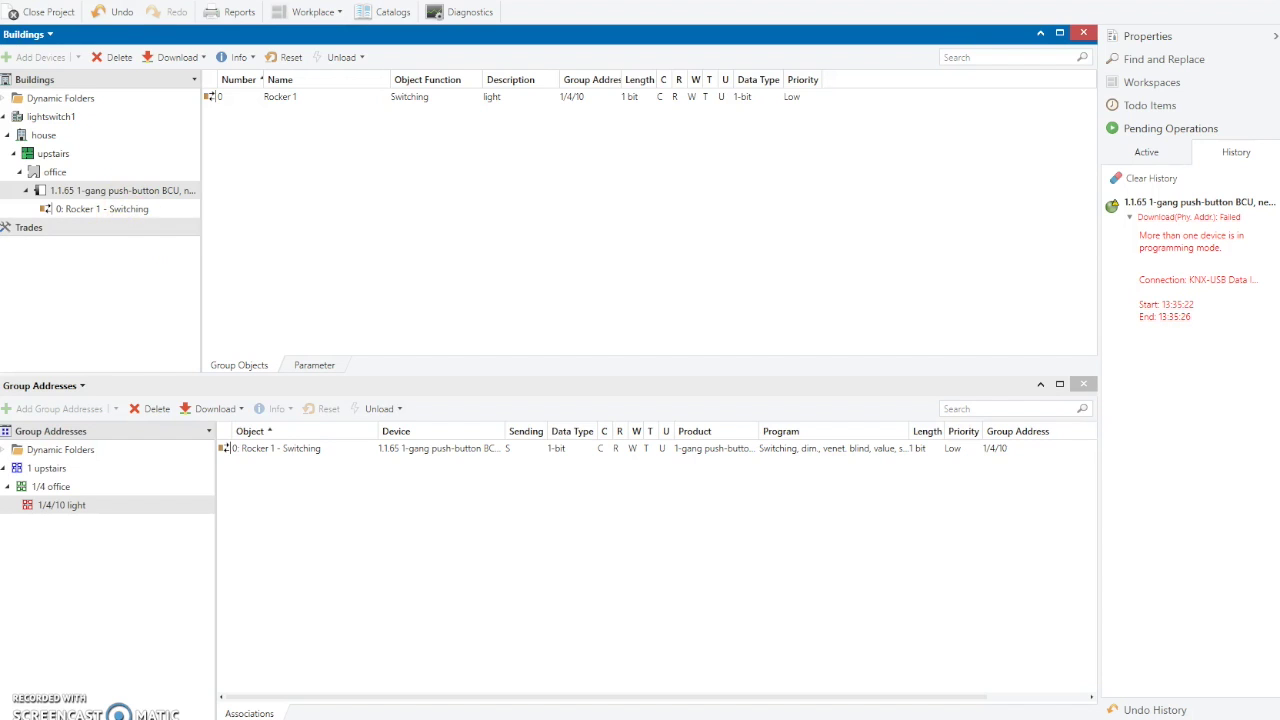
Replace the Group Addresses view with Diagnostics and scan for devices in programming mode
{"action": "left_click", "coordinate": [1083, 384]}
{"action": "left_click", "coordinate": [457, 14]}
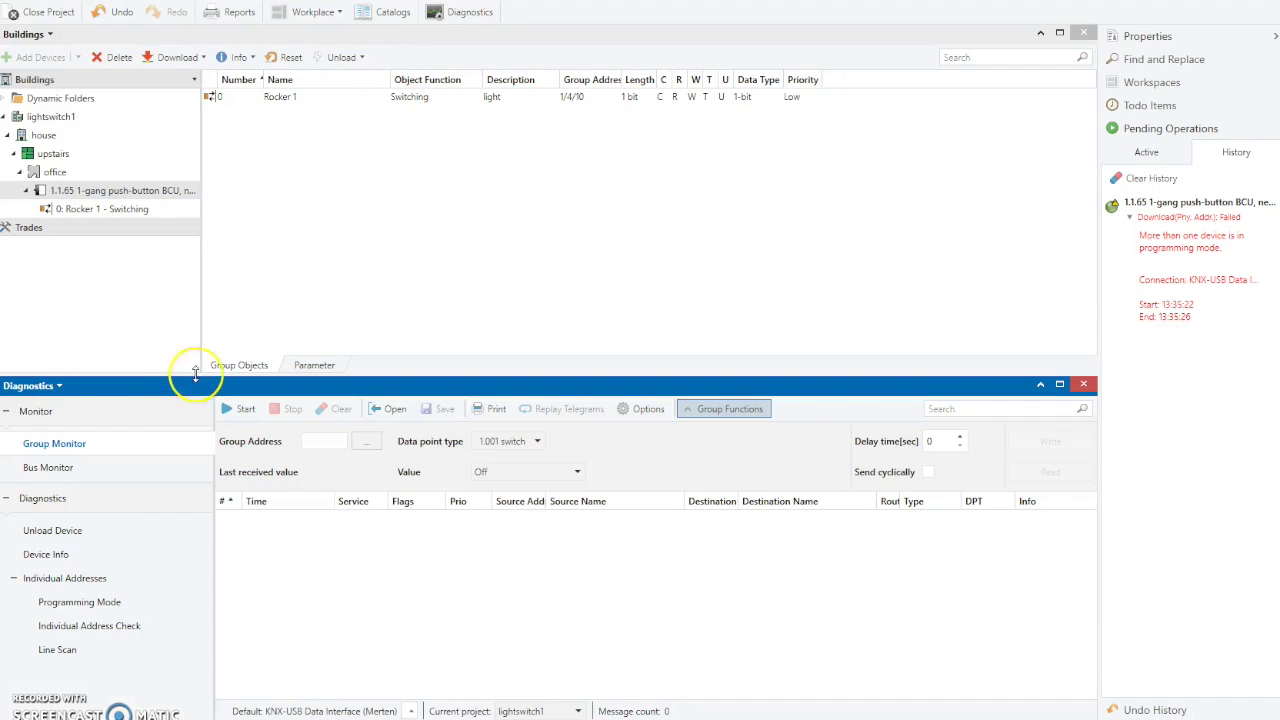
{"action": "left_click_drag", "start_coordinate": [210, 372], "coordinate": [210, 256]}
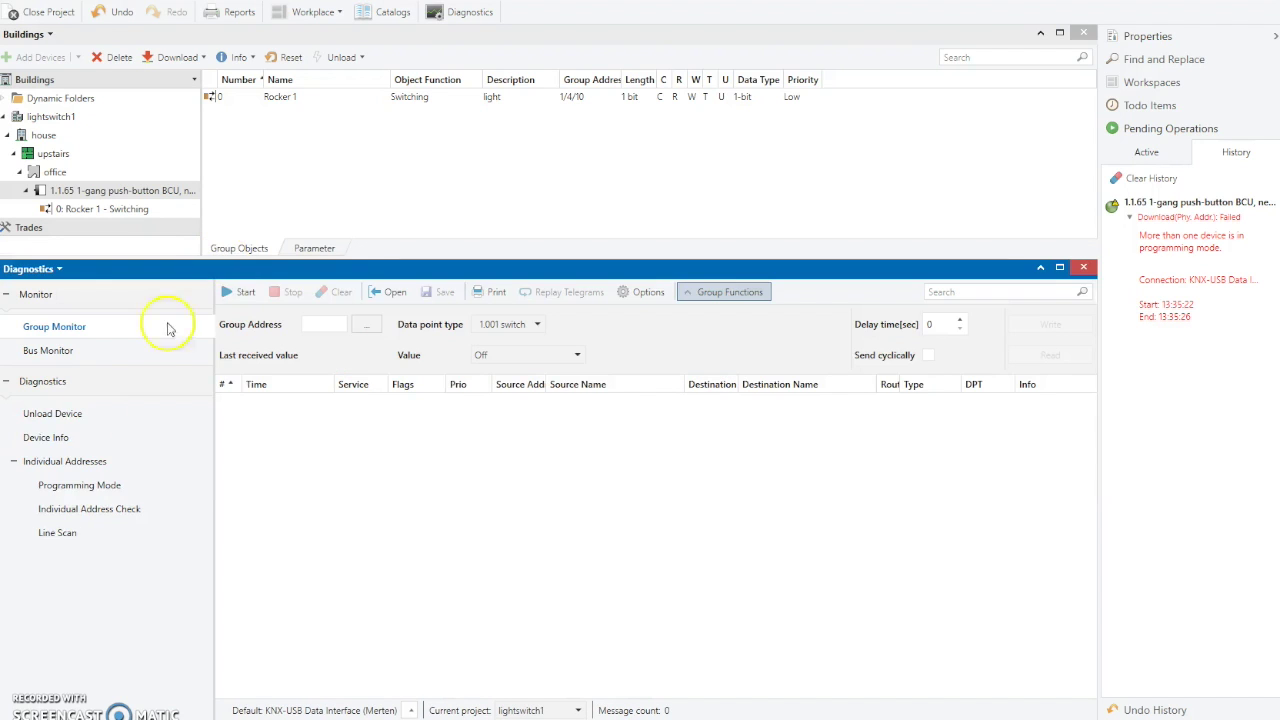
{"action": "left_click", "coordinate": [72, 487]}
{"action": "left_click", "coordinate": [261, 322]}
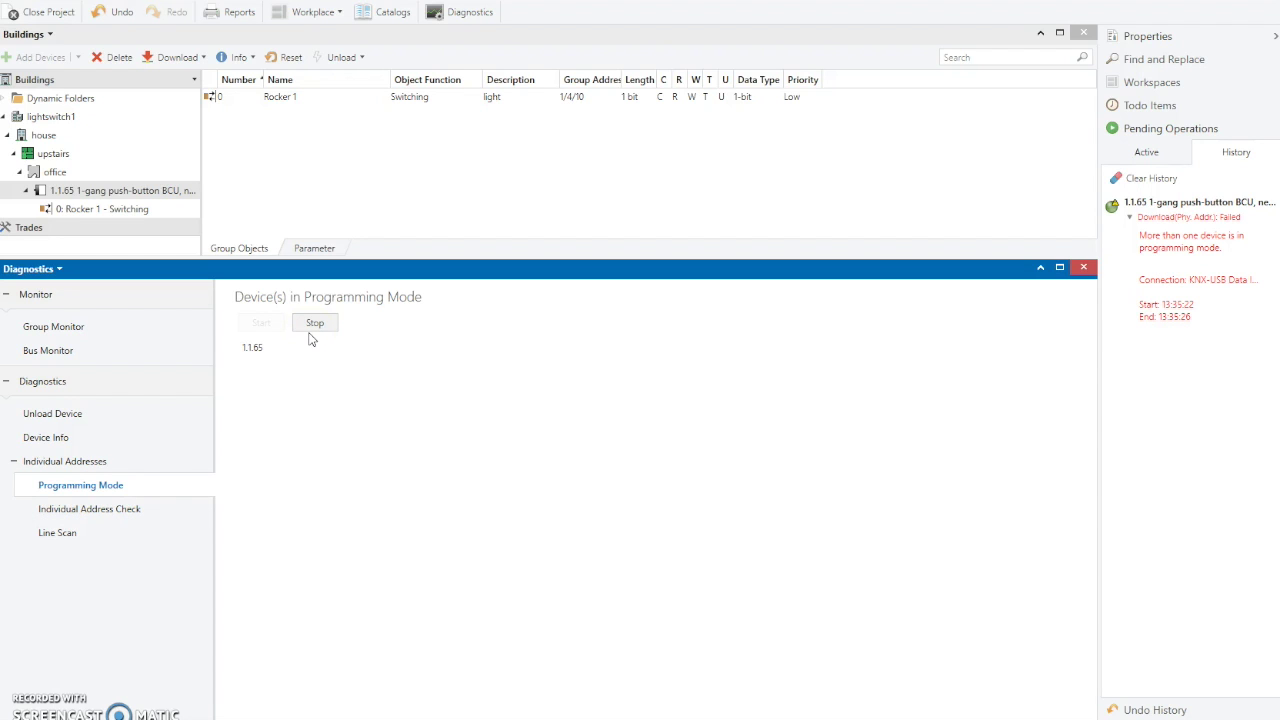
{"action": "left_click", "coordinate": [250, 356]}
Read the device info of device 1.1.65 including its group communication part, keeping the current interface settings
{"action": "left_click", "coordinate": [45, 440]}
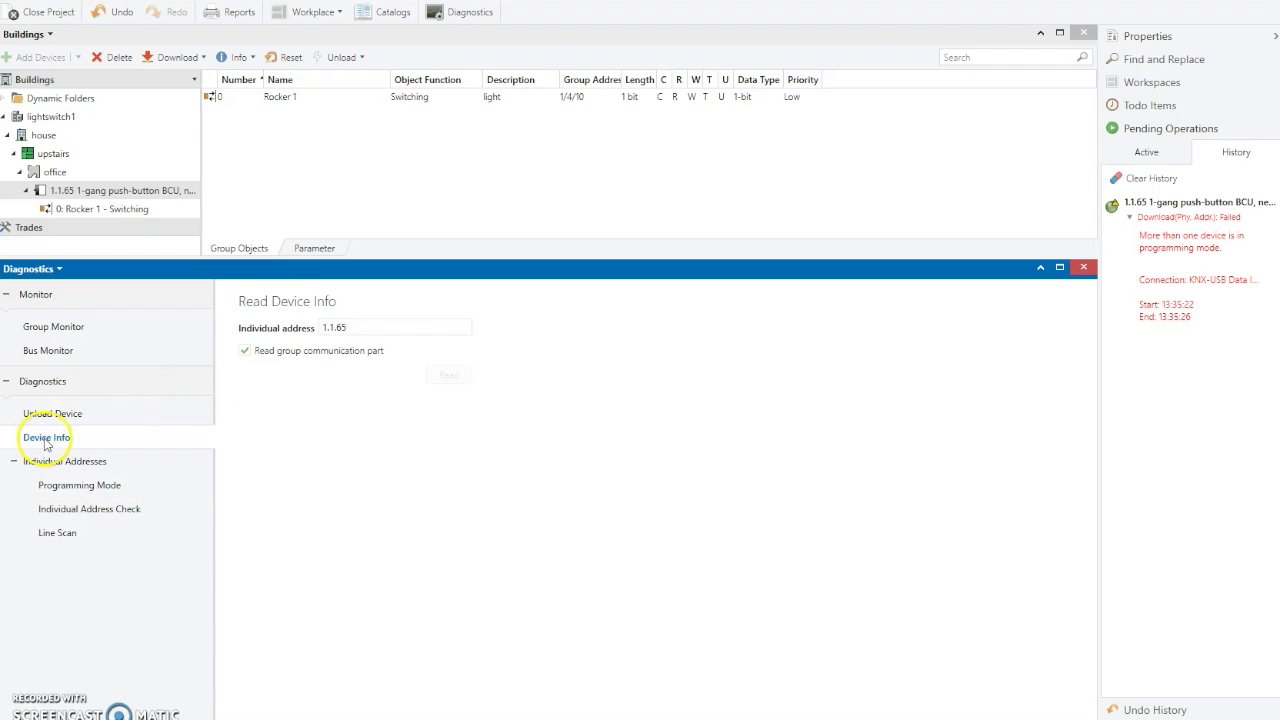
{"action": "left_click", "coordinate": [368, 328]}
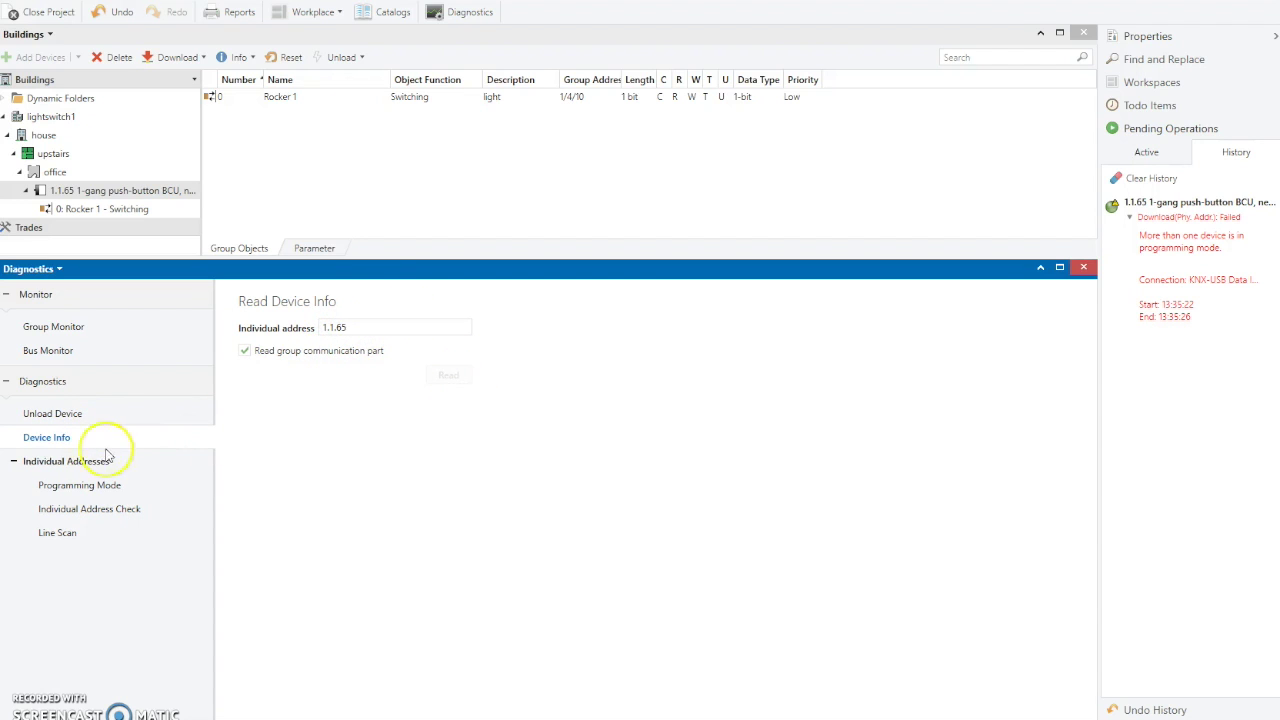
{"action": "left_click", "coordinate": [45, 483]}
{"action": "left_click", "coordinate": [55, 413]}
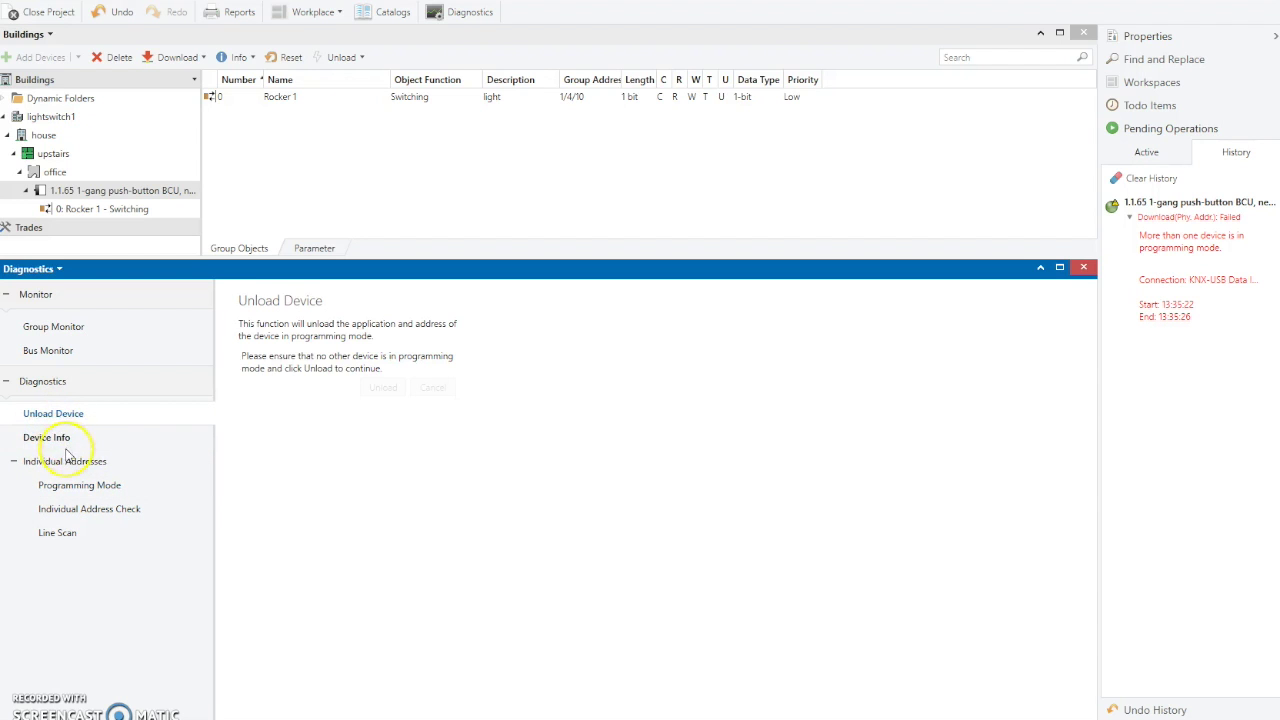
{"action": "left_click", "coordinate": [48, 437]}
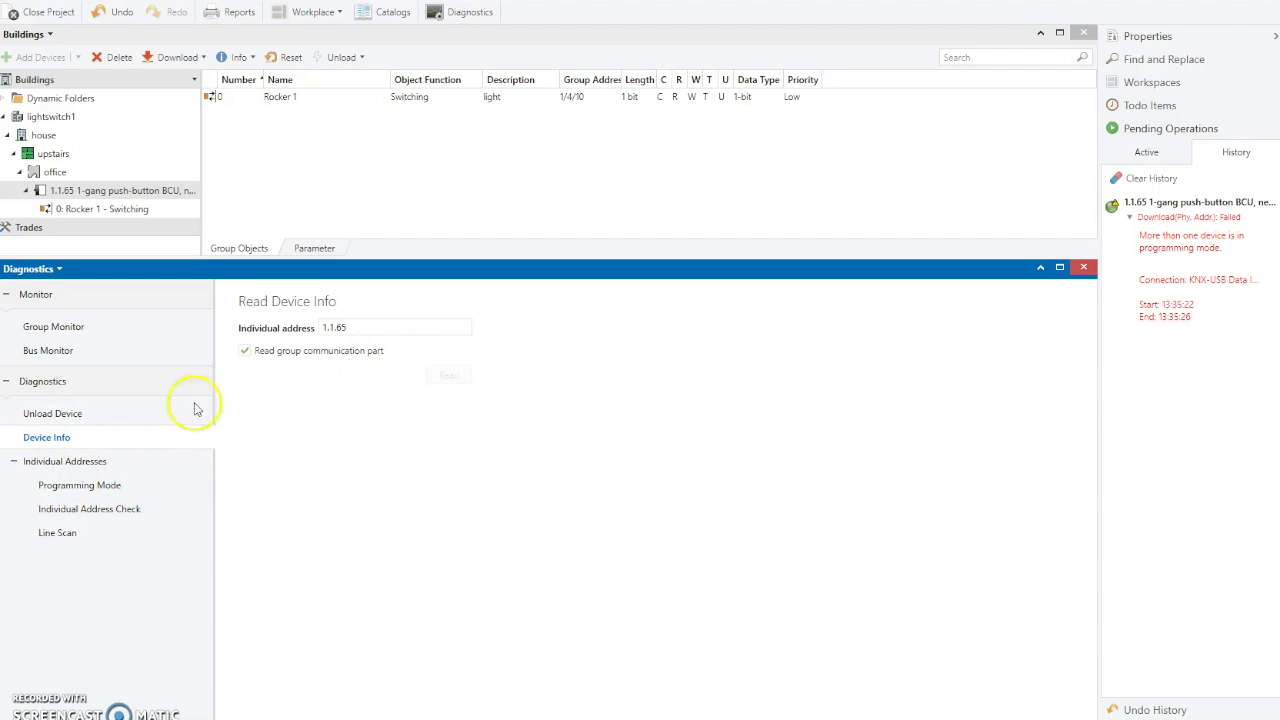
{"action": "left_click", "coordinate": [100, 484]}
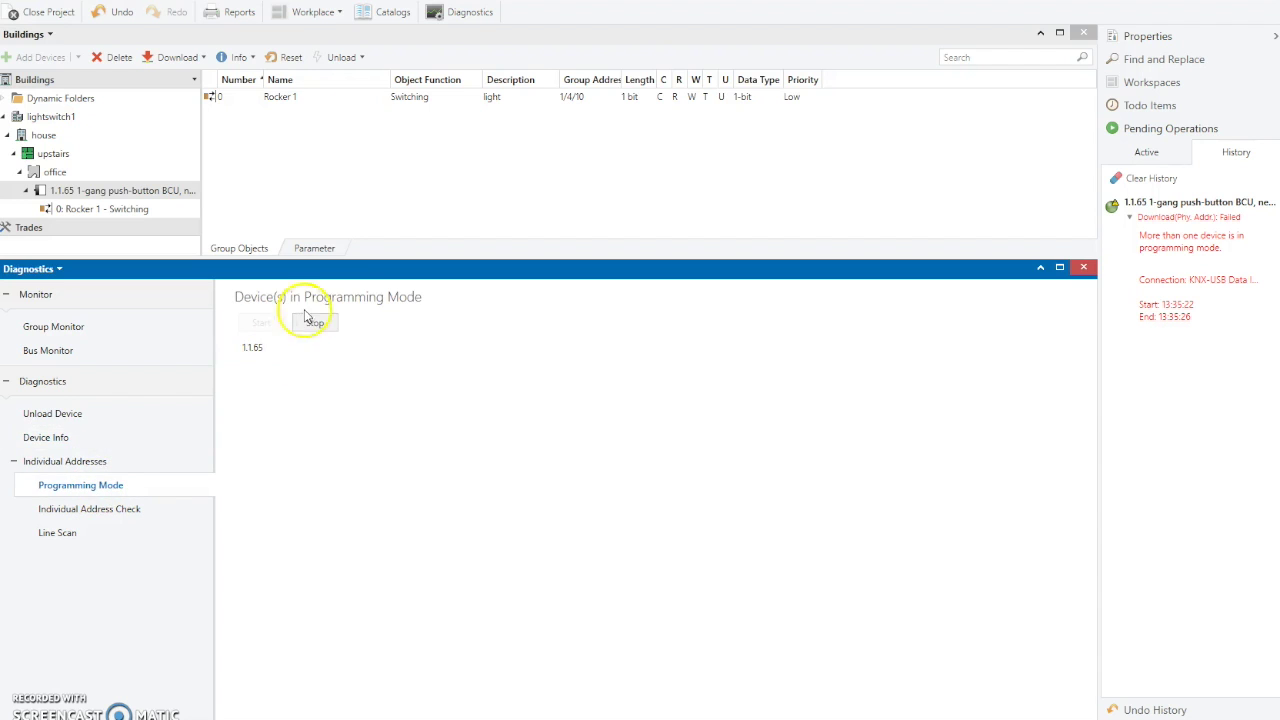
{"action": "left_click", "coordinate": [58, 437]}
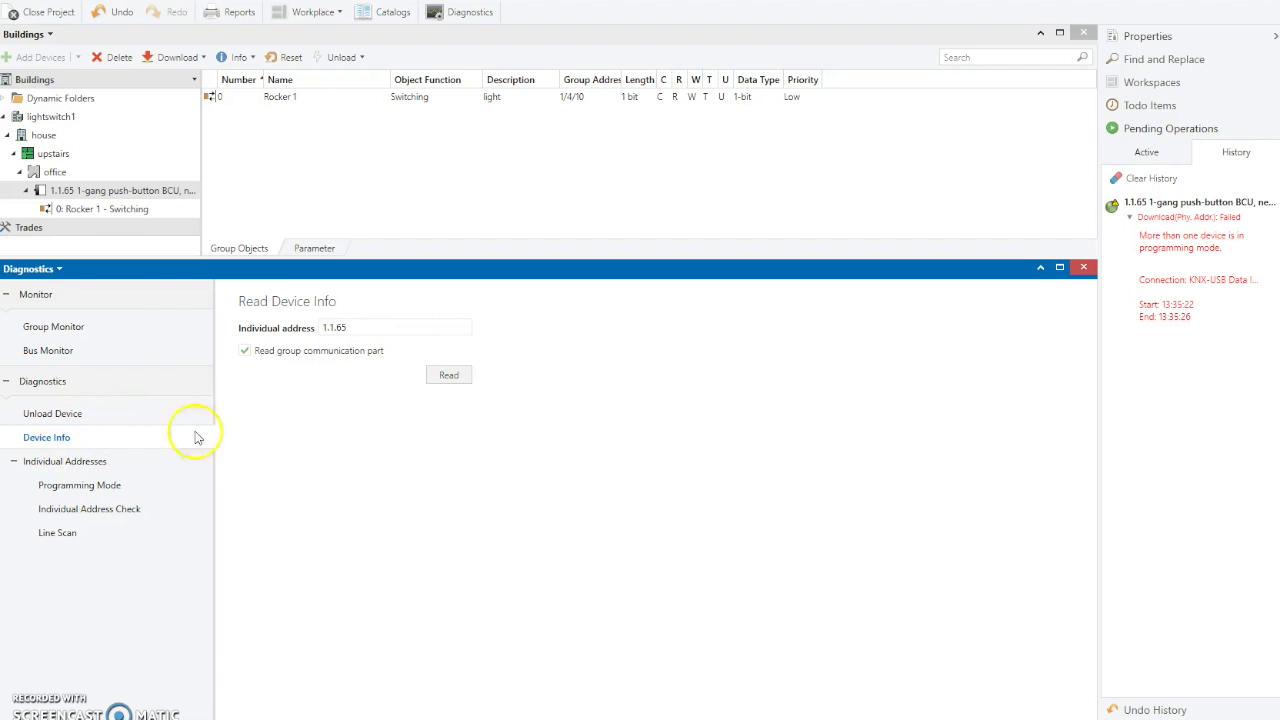
{"action": "left_click", "coordinate": [448, 375]}
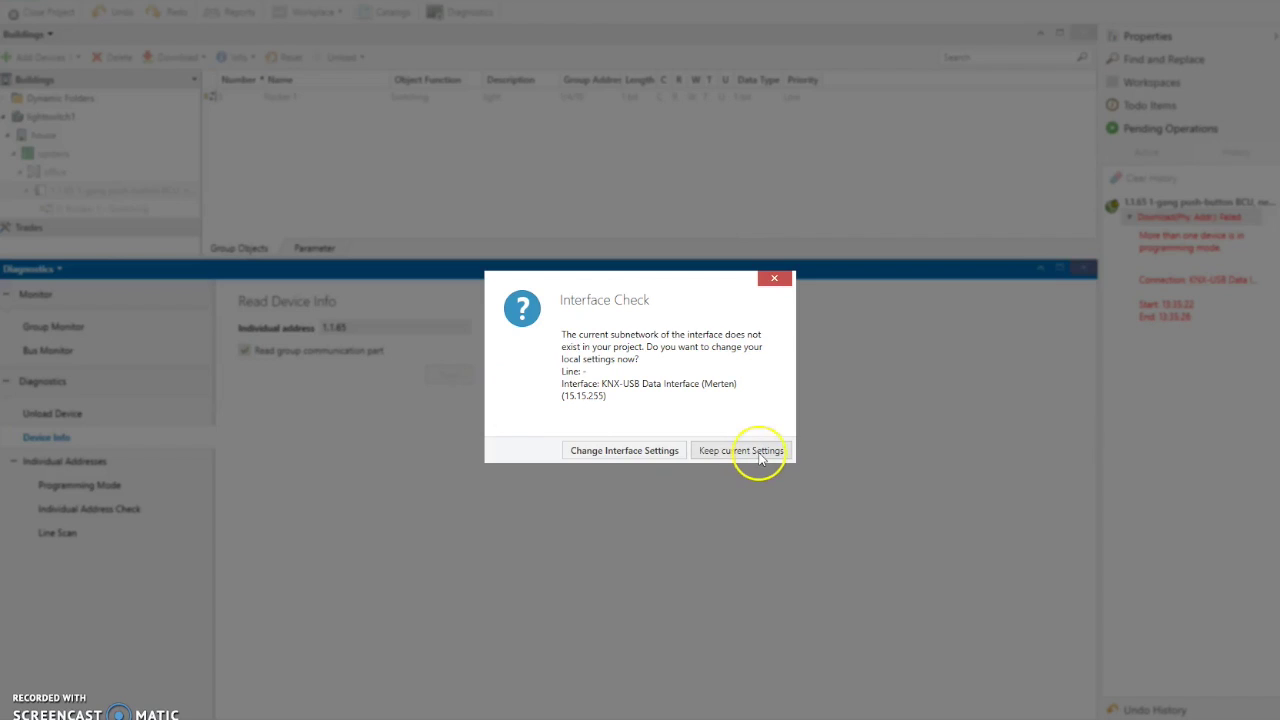
{"action": "left_click", "coordinate": [758, 452]}
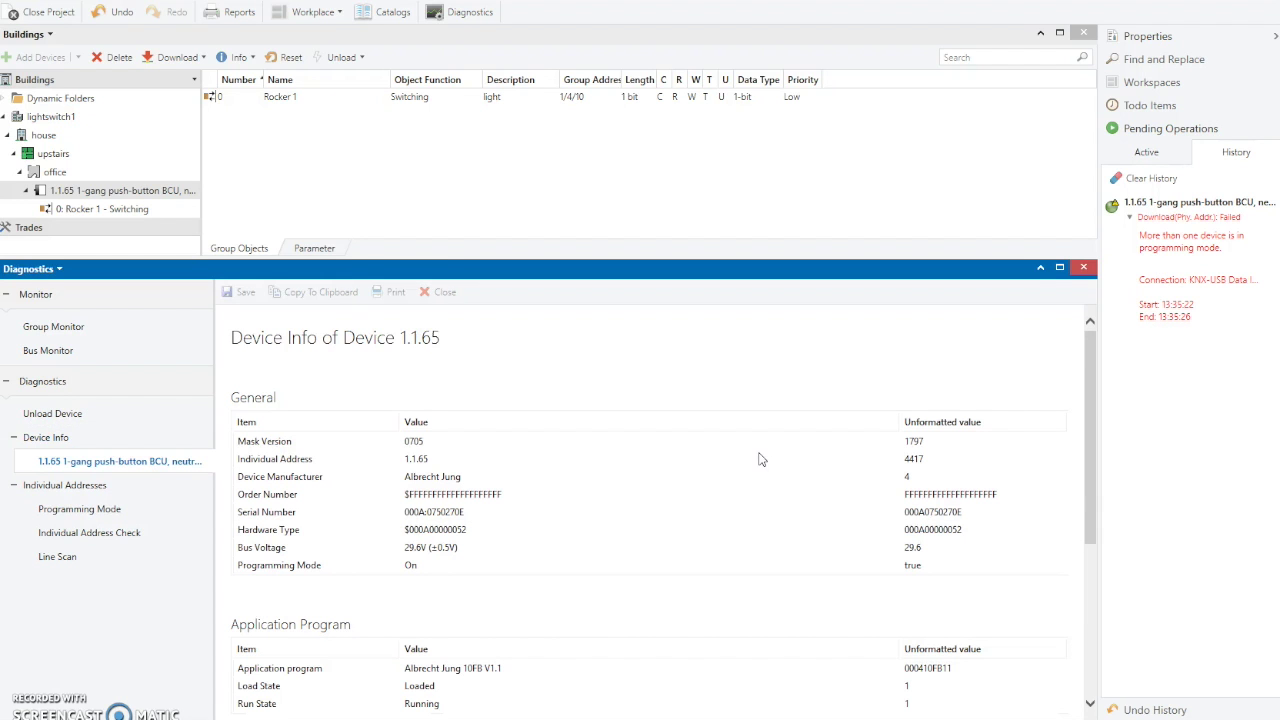
Examine the general, application program and group communication sections of the device info report
{"action": "left_click_drag", "start_coordinate": [386, 258], "coordinate": [391, 166]}
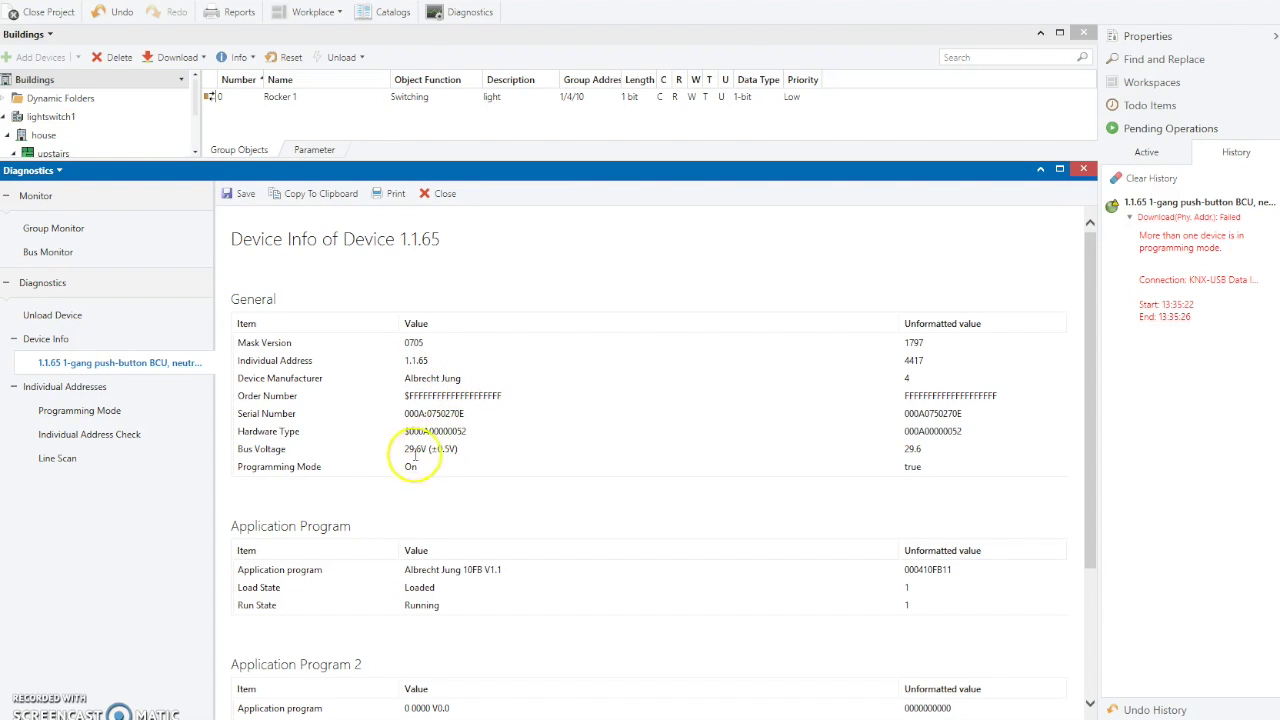
{"action": "scroll", "coordinate": [443, 520], "scroll_direction": "down", "scroll_amount": 2}
{"action": "scroll", "coordinate": [443, 532], "scroll_direction": "down", "scroll_amount": 2}
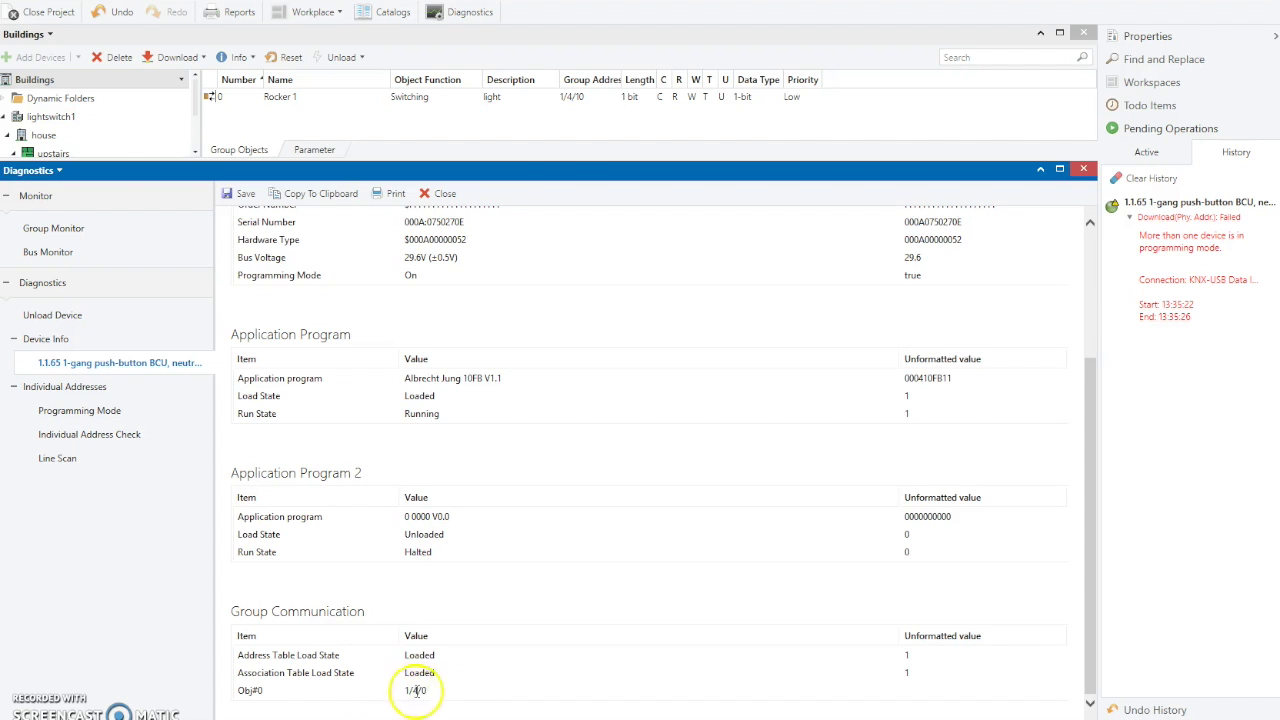
{"action": "scroll", "coordinate": [412, 690], "scroll_direction": "up", "scroll_amount": 4}
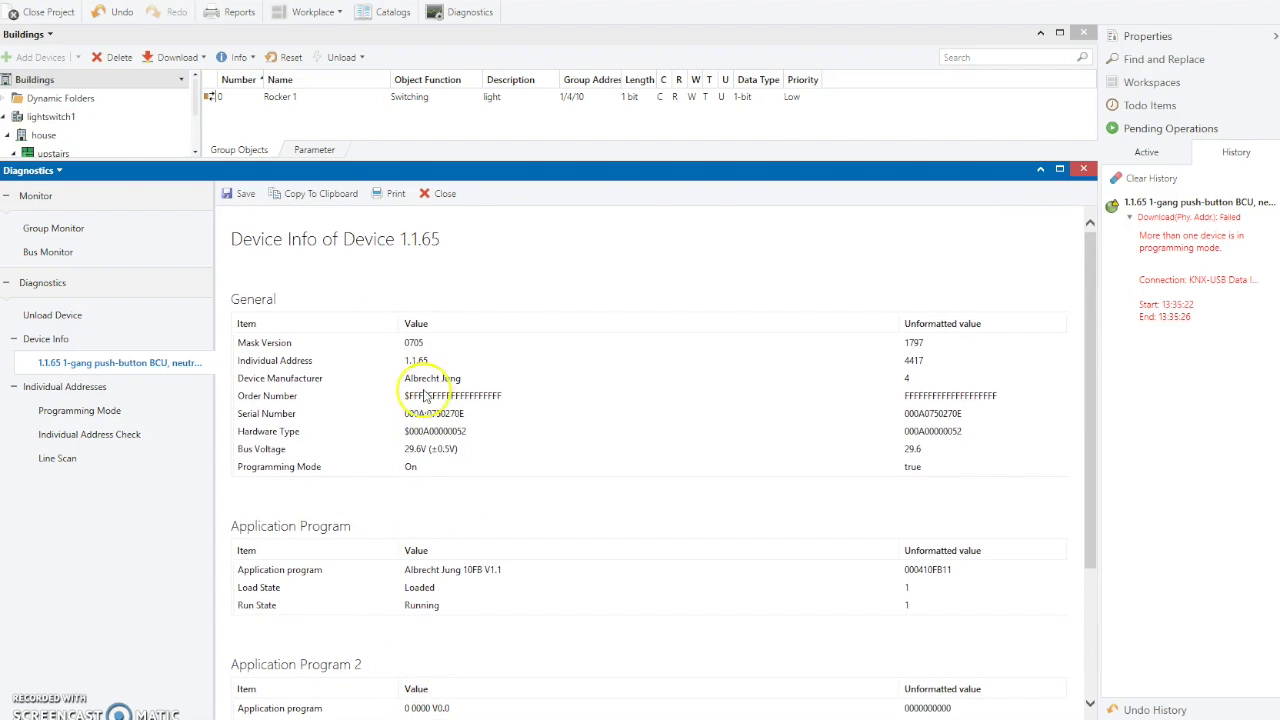
Save the device info report to the Desktop as the HTML file "Device Info results - lightswitch1"
{"action": "left_click", "coordinate": [244, 194]}
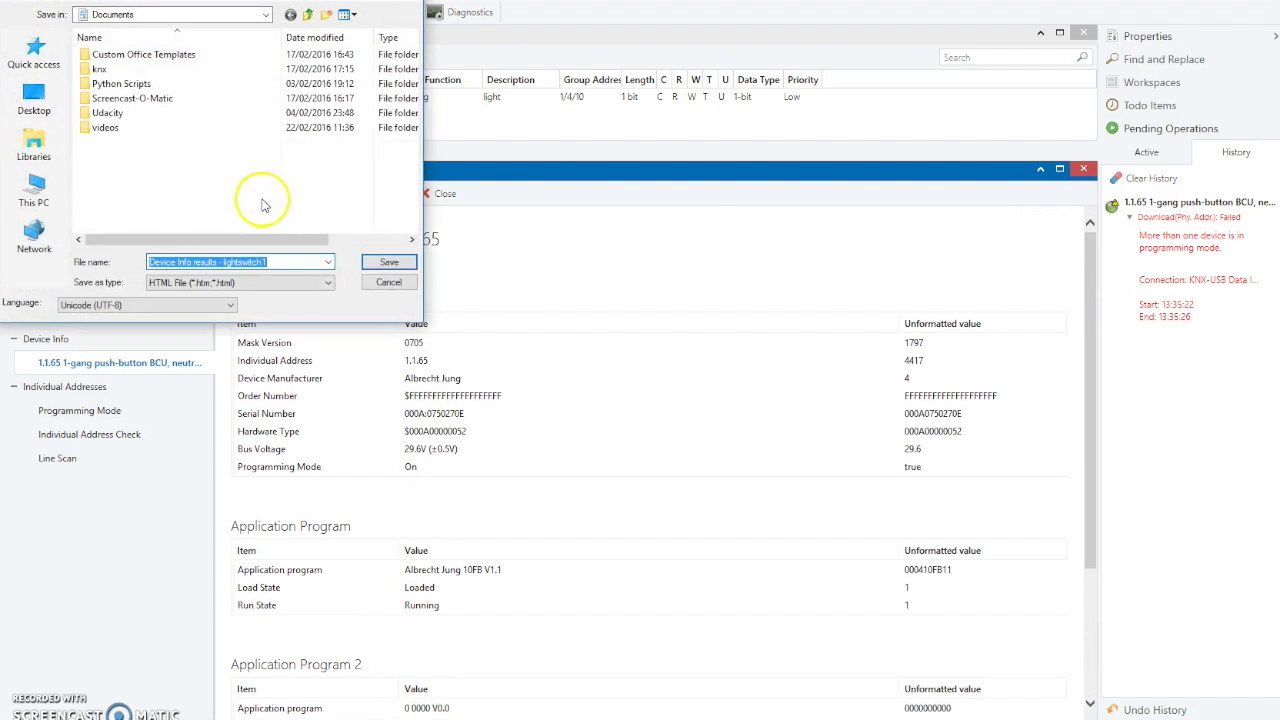
{"action": "left_click", "coordinate": [34, 100]}
{"action": "left_click", "coordinate": [389, 262]}
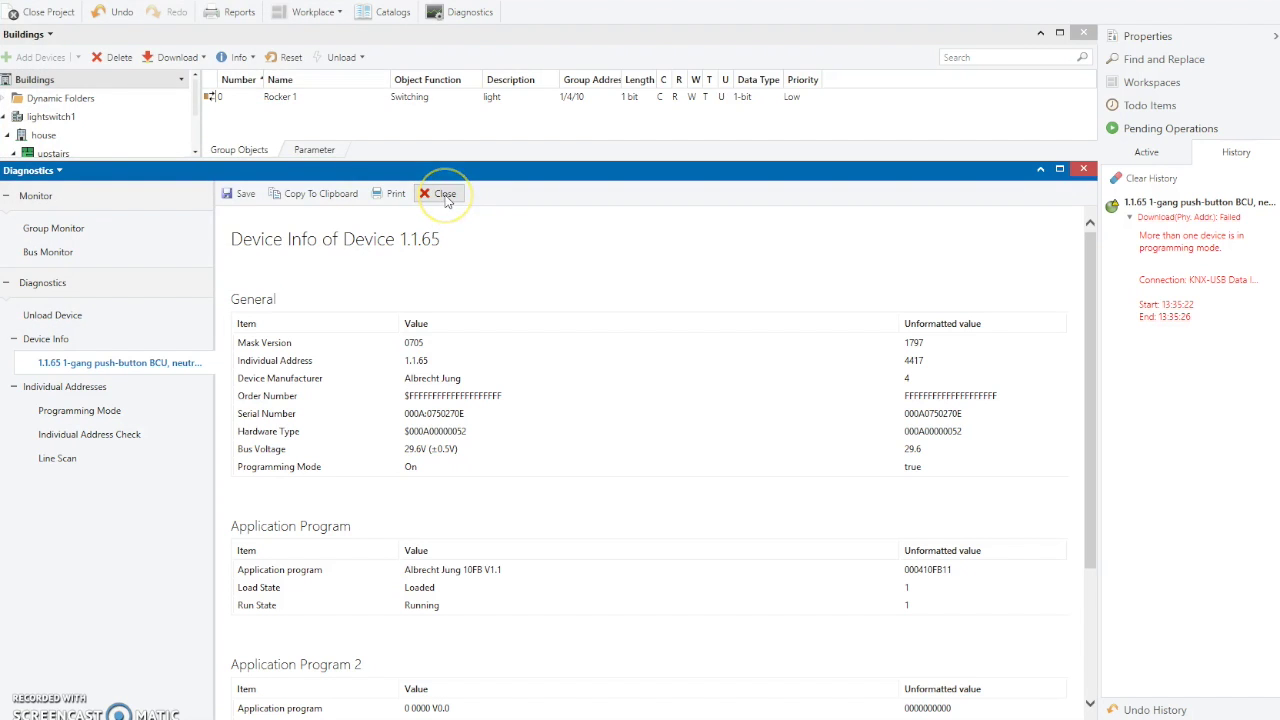
Review the report's application program sections once more and close the device info report
{"action": "scroll", "coordinate": [480, 586], "scroll_direction": "down", "scroll_amount": 2}
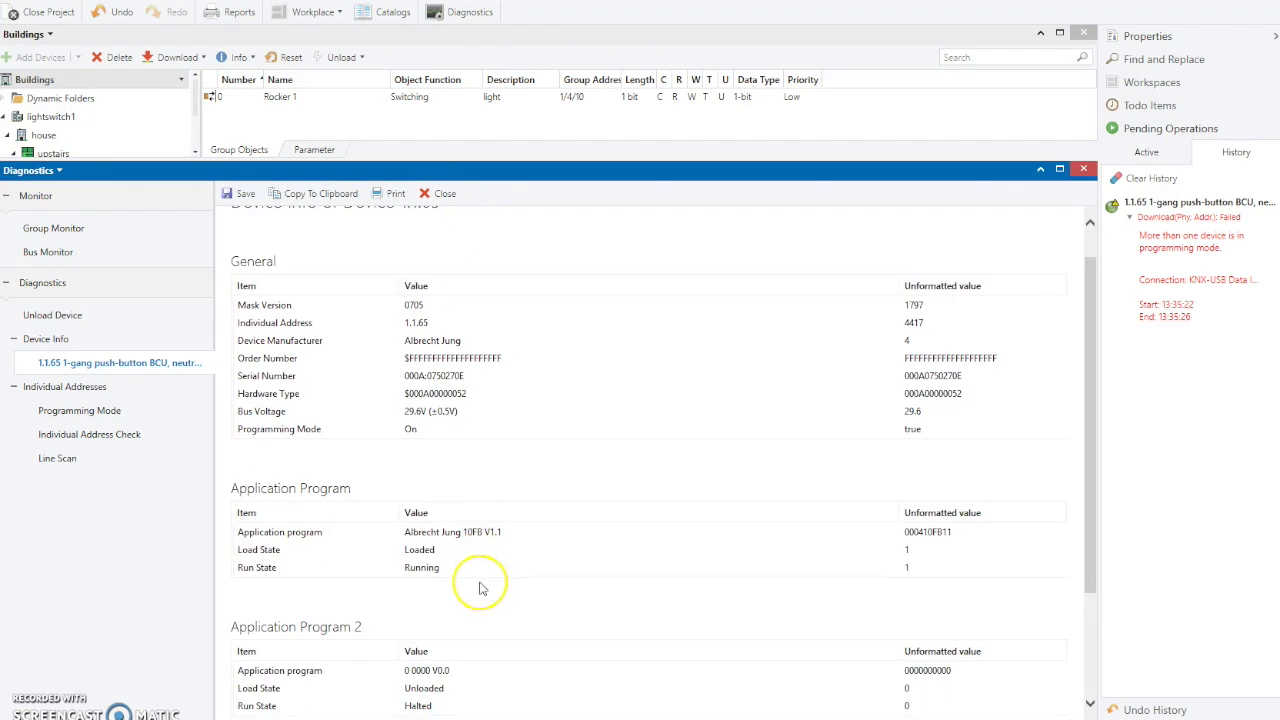
{"action": "scroll", "coordinate": [440, 590], "scroll_direction": "down", "scroll_amount": 3}
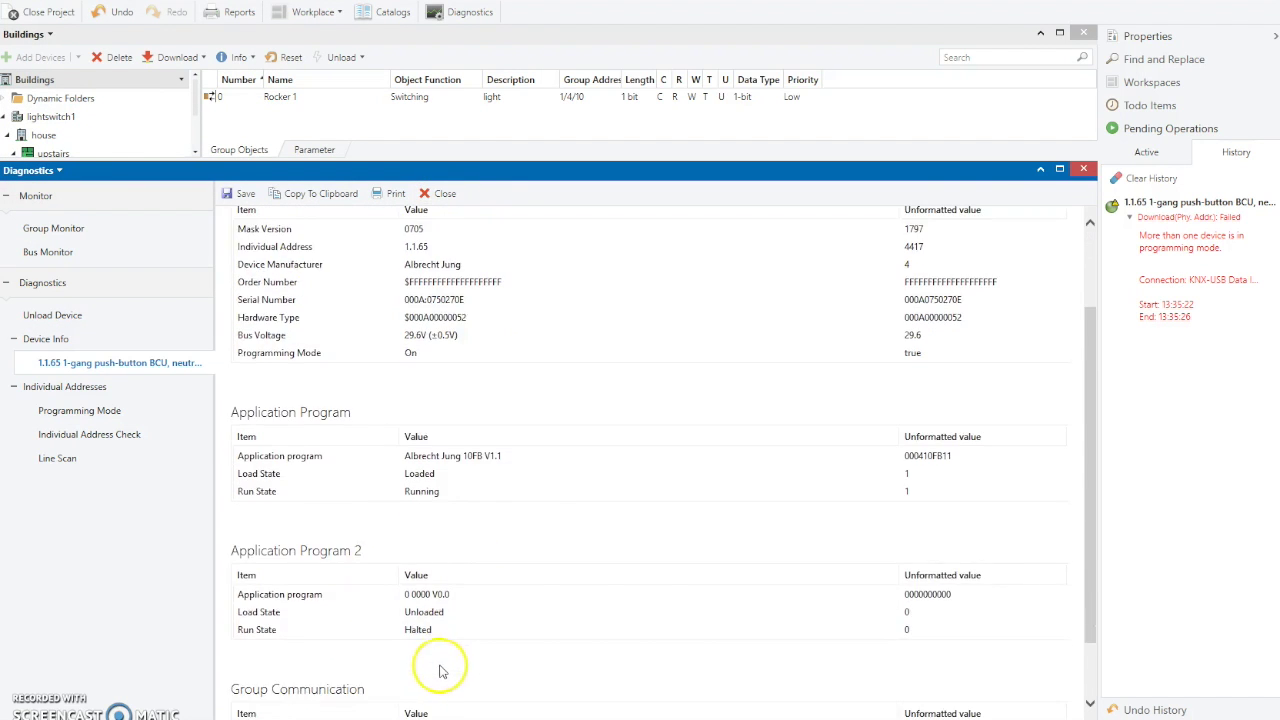
{"action": "scroll", "coordinate": [443, 614], "scroll_direction": "up", "scroll_amount": 3}
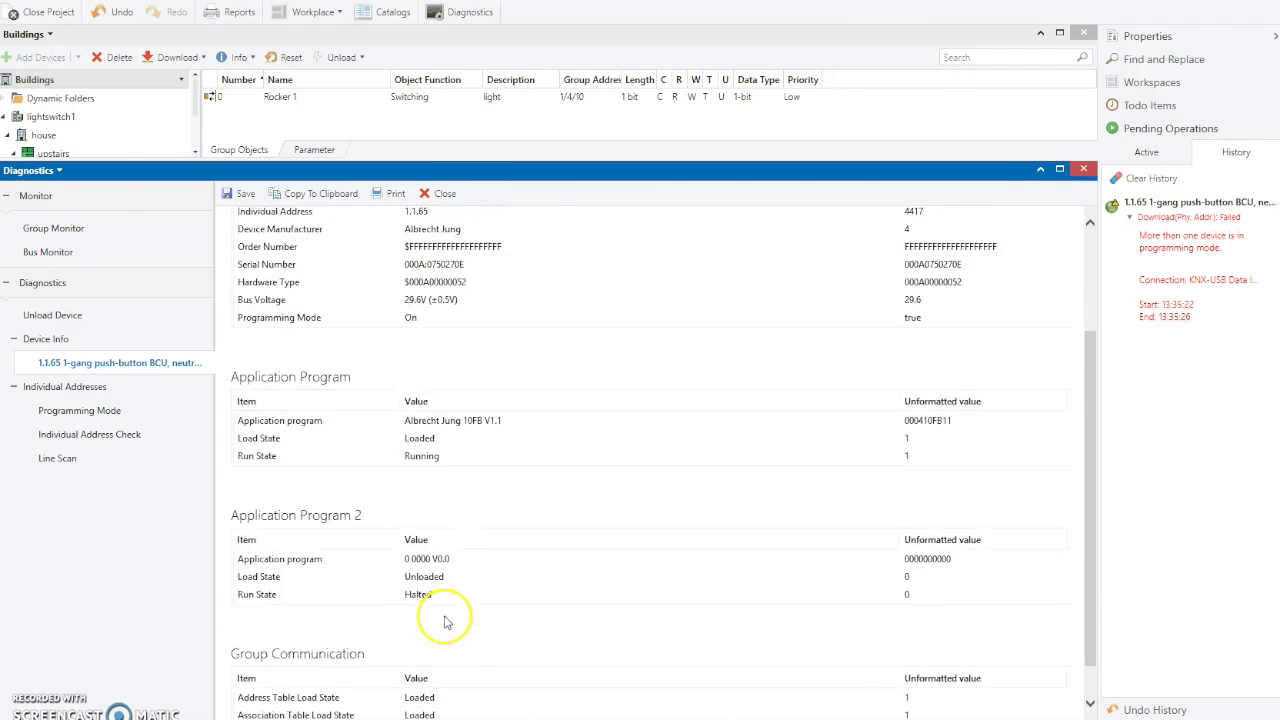
{"action": "left_click", "coordinate": [443, 193]}
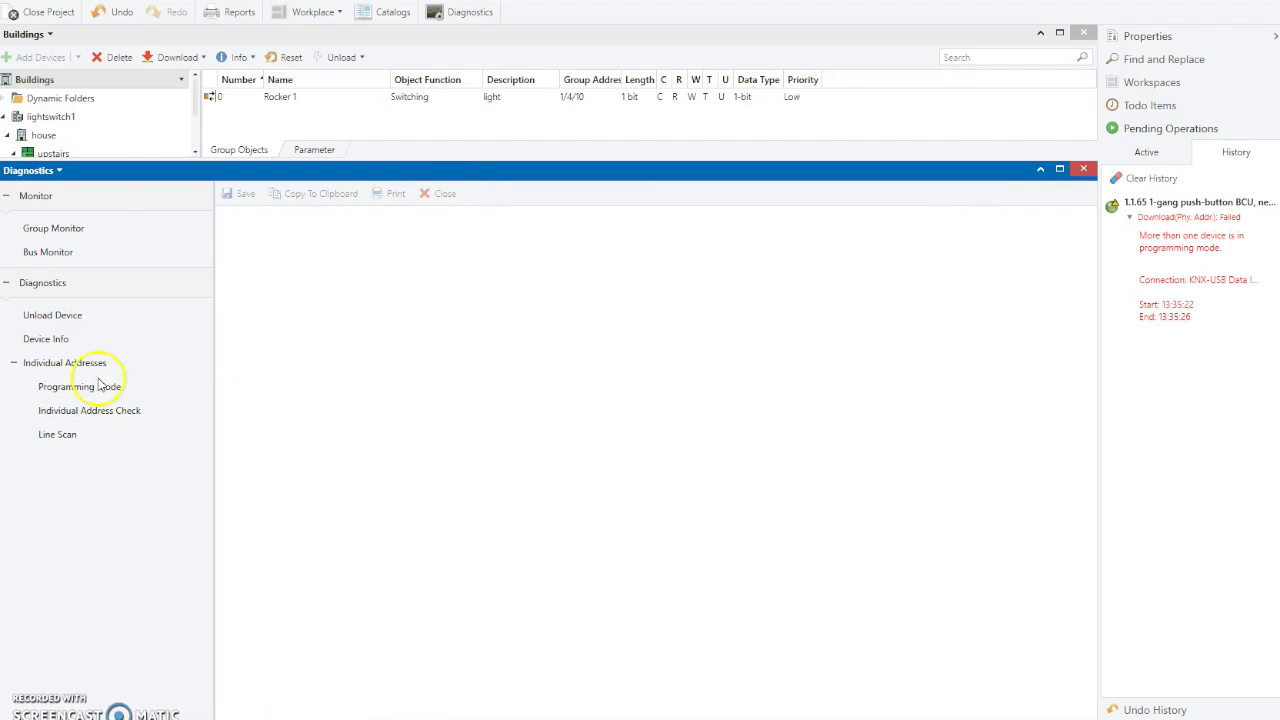
Unload the application and address of the device in programming mode, keeping the current interface settings, and rescan for devices in programming mode
{"action": "left_click", "coordinate": [60, 316]}
{"action": "left_click", "coordinate": [390, 291]}
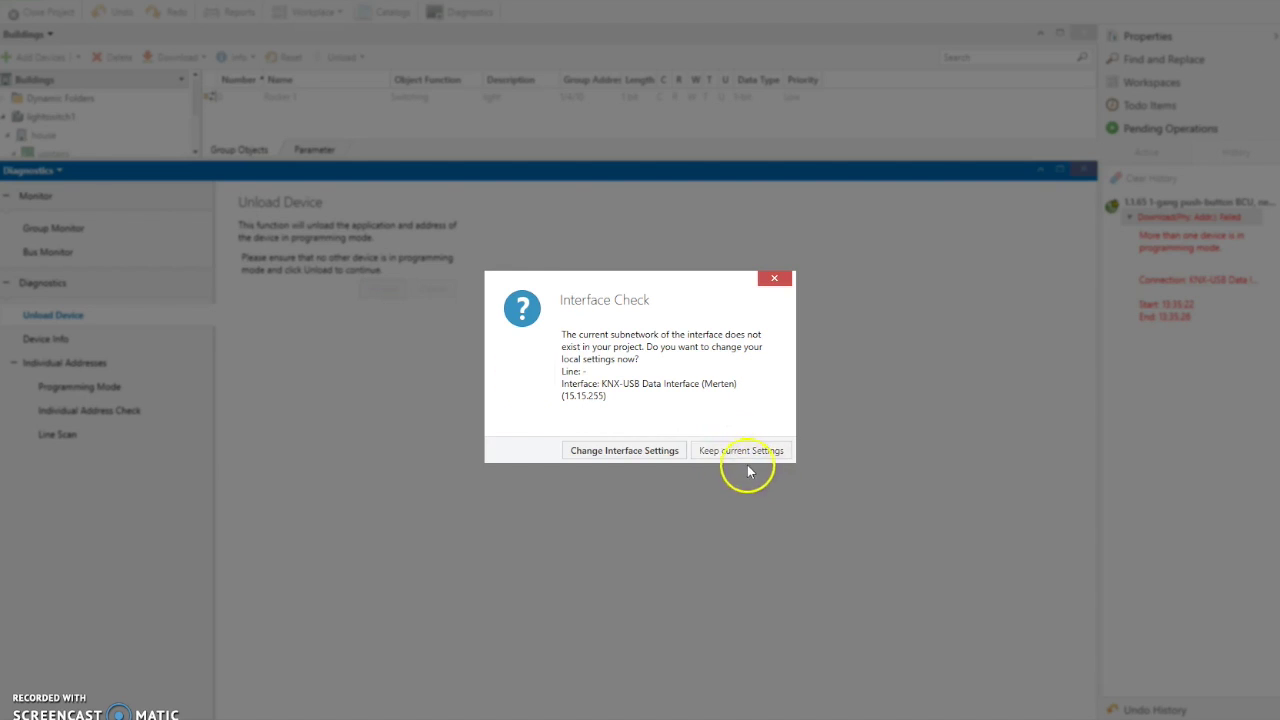
{"action": "left_click", "coordinate": [748, 462]}
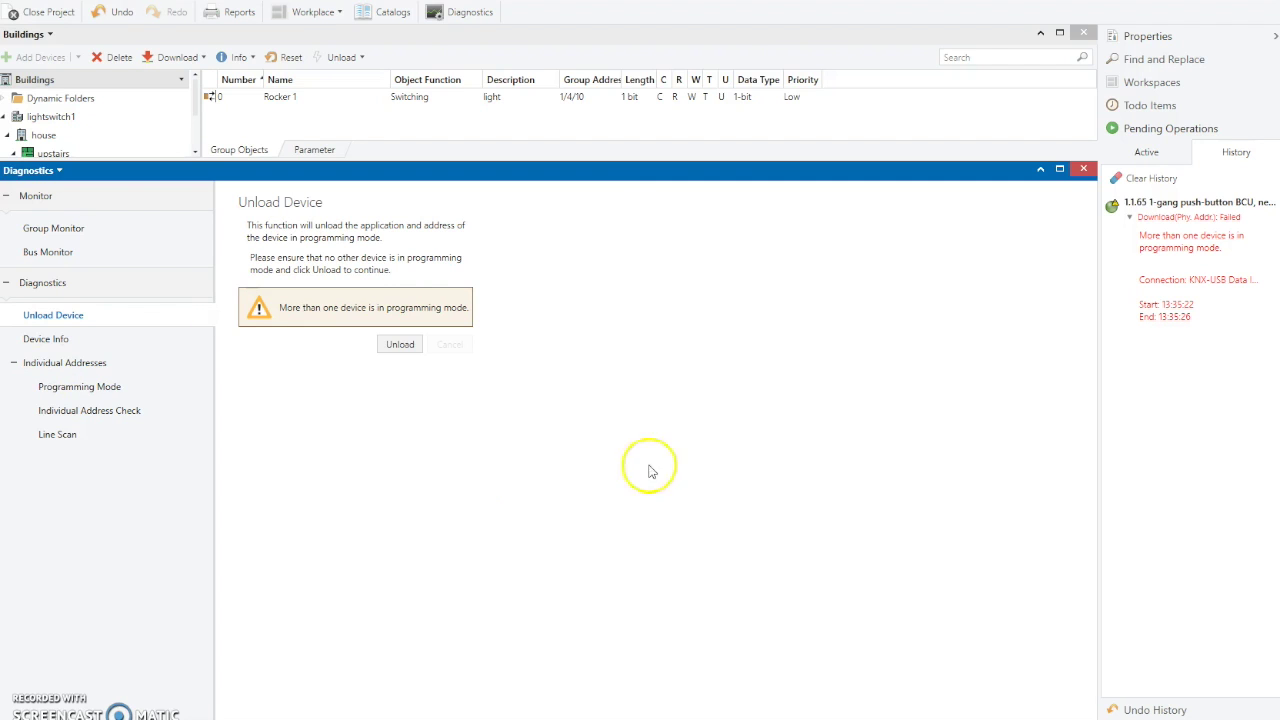
{"action": "left_click", "coordinate": [401, 346]}
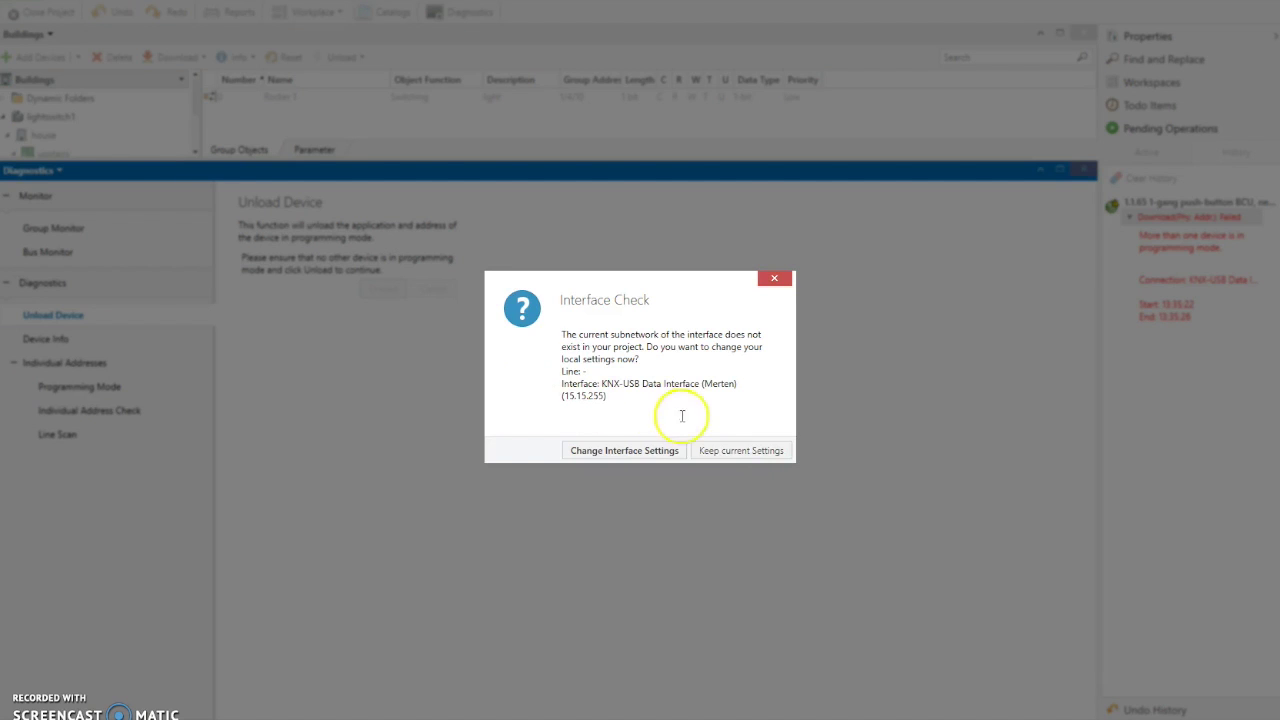
{"action": "left_click", "coordinate": [716, 449]}
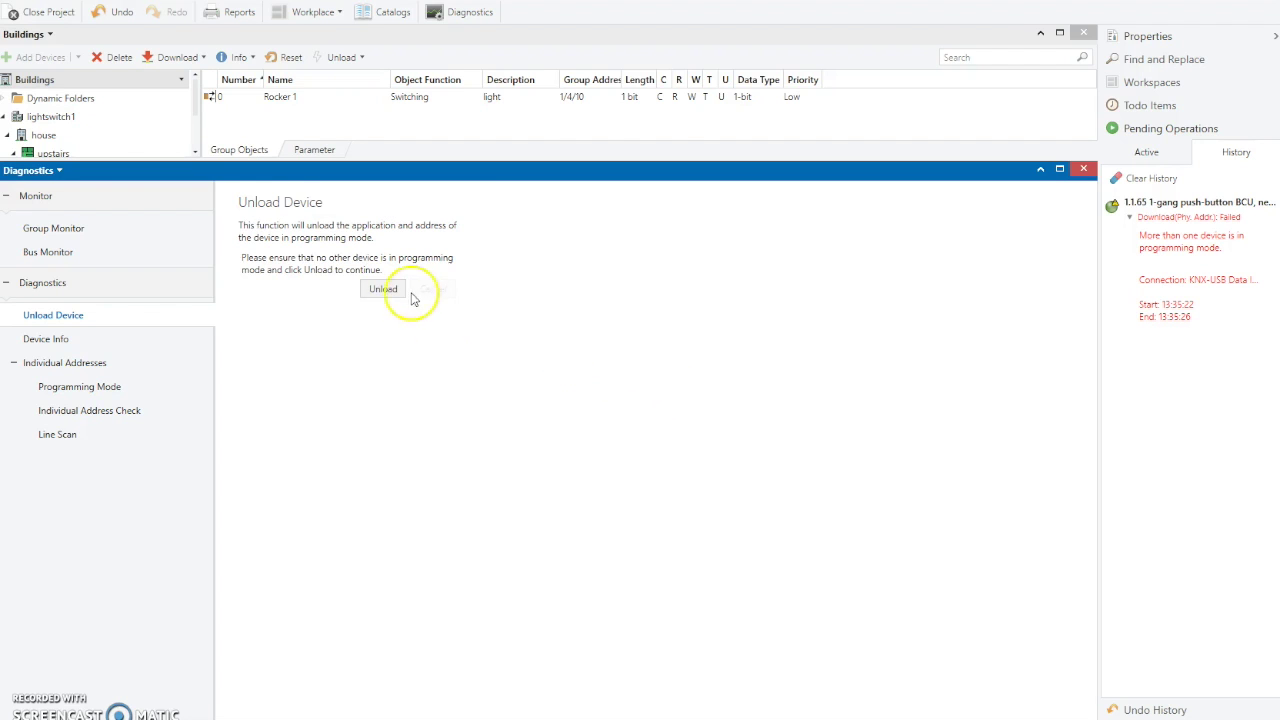
{"action": "left_click", "coordinate": [80, 386]}
{"action": "left_click", "coordinate": [263, 224]}
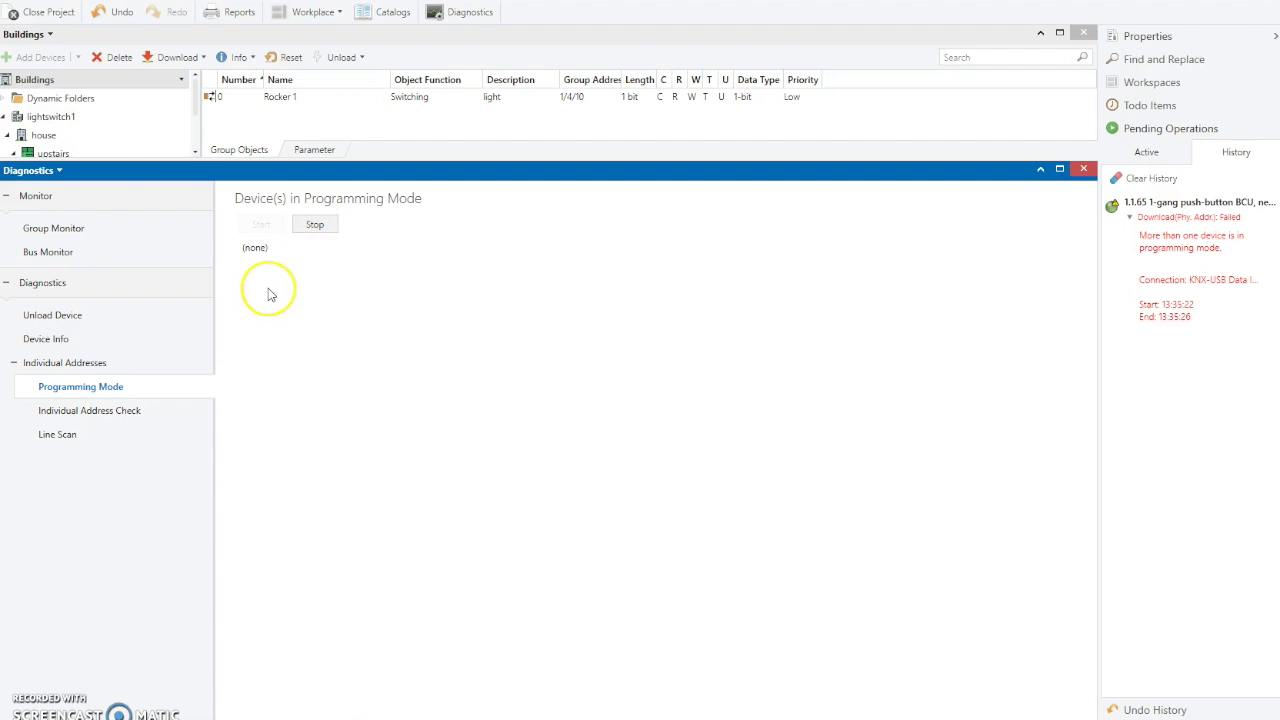
Download all to the 1.1.65 push-button, keeping the current interface settings
{"action": "left_click_drag", "start_coordinate": [200, 160], "coordinate": [194, 295]}
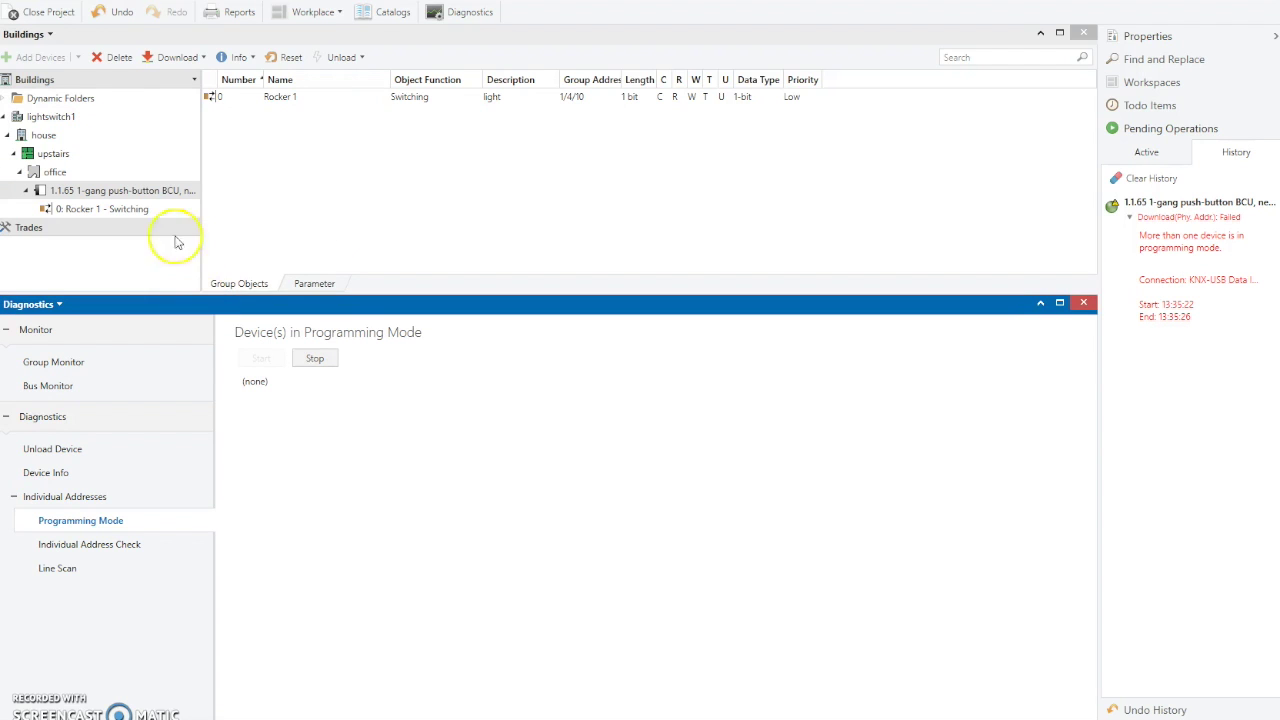
{"action": "left_click", "coordinate": [202, 58]}
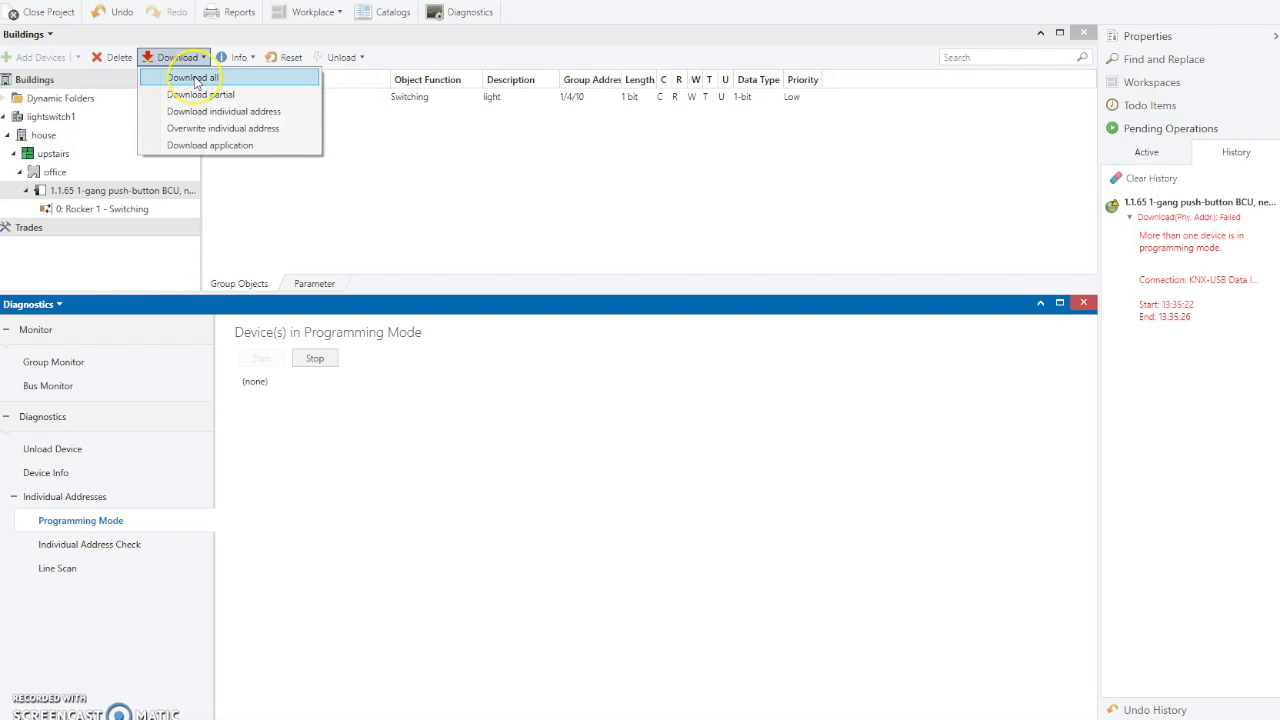
{"action": "left_click", "coordinate": [194, 79]}
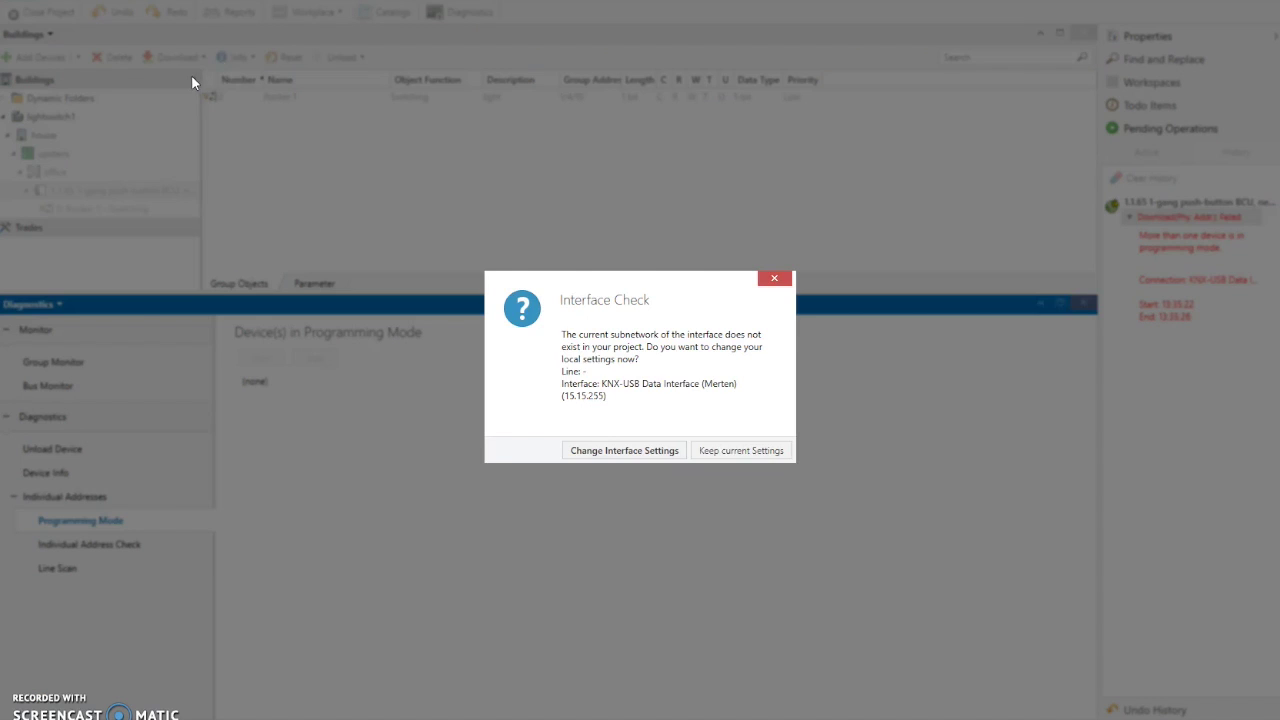
{"action": "left_click", "coordinate": [740, 451]}
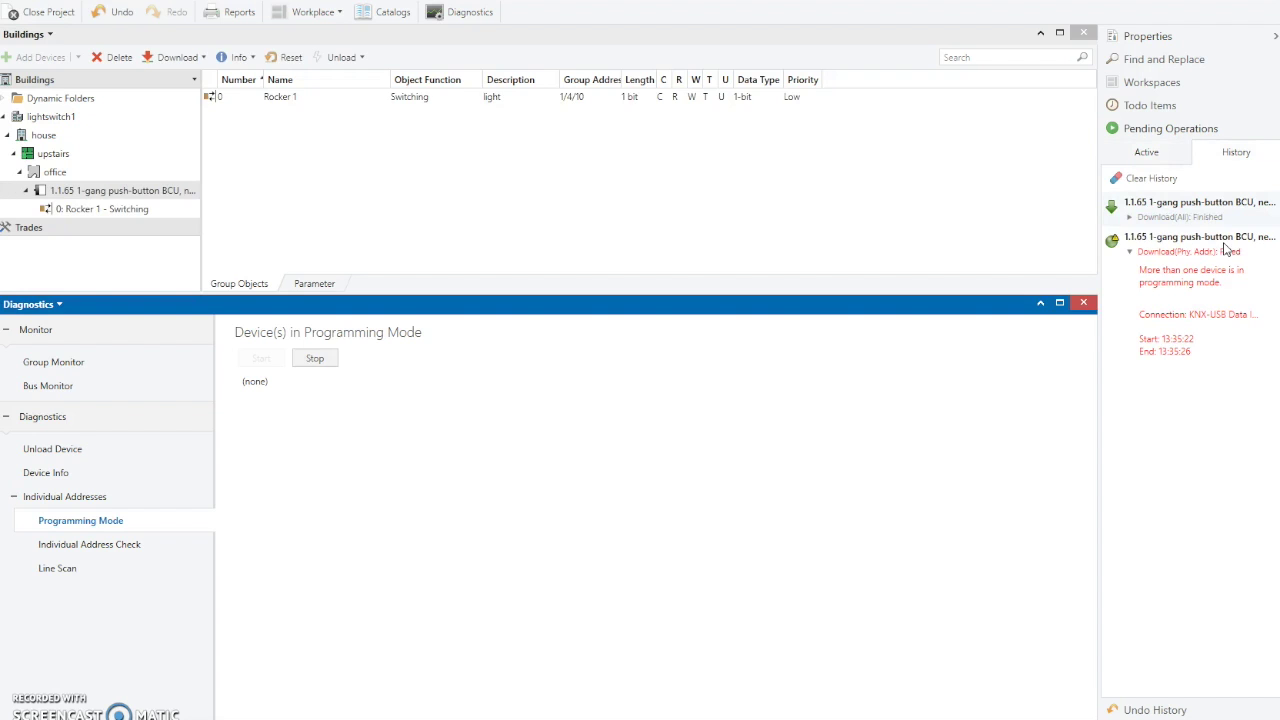
Check the details of the completed download and the programming status of the office's devices
{"action": "left_click", "coordinate": [1129, 216]}
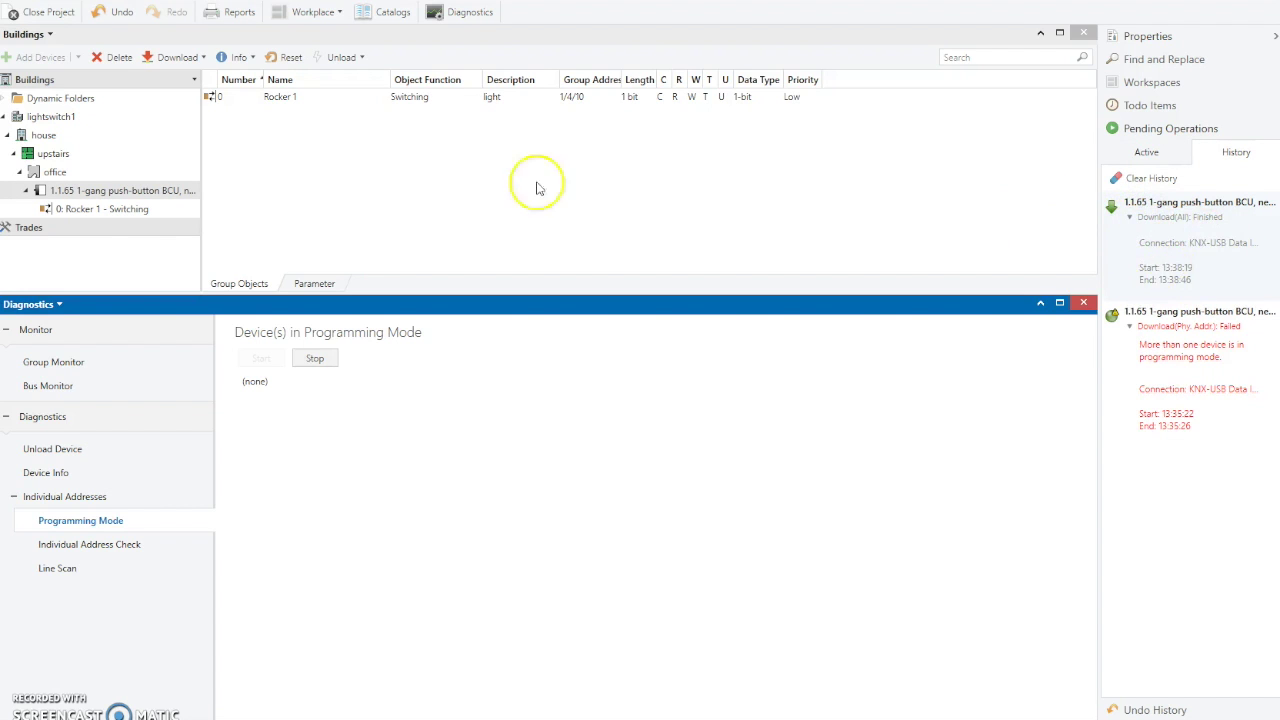
{"action": "left_click", "coordinate": [55, 192]}
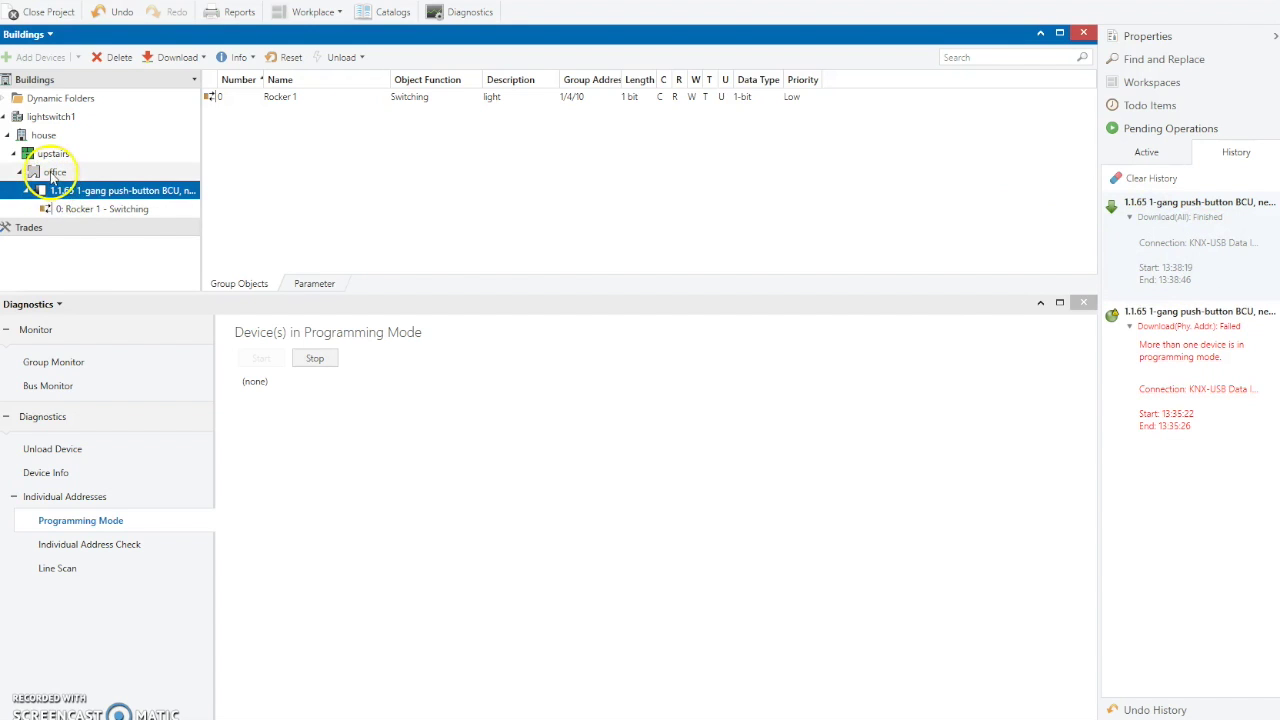
{"action": "left_click", "coordinate": [48, 172]}
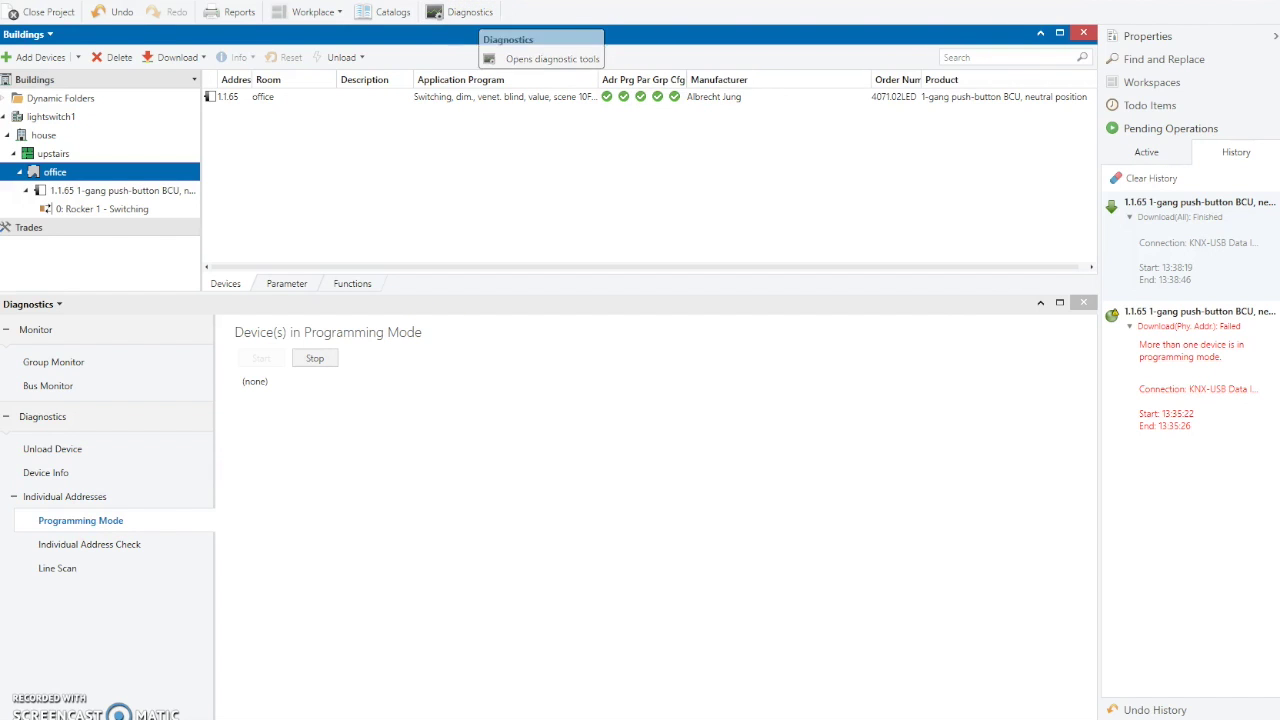
Open the Group Monitor in Diagnostics
{"action": "left_click", "coordinate": [56, 362]}
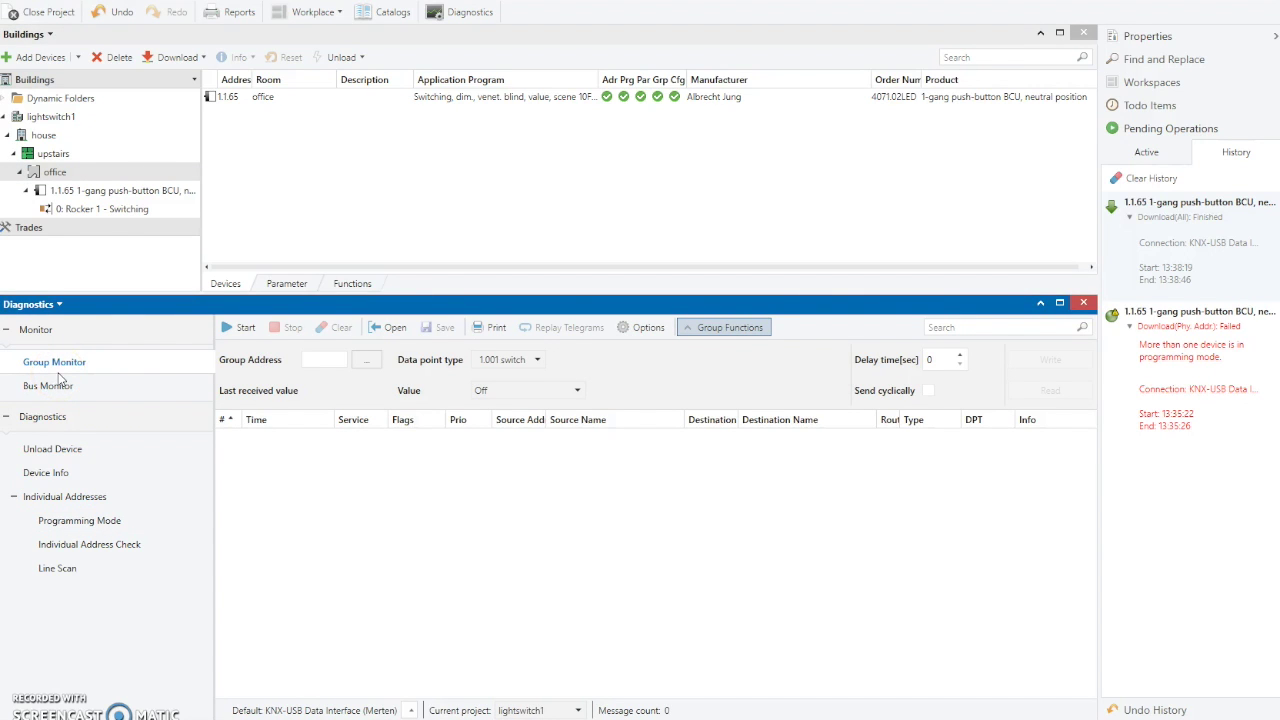